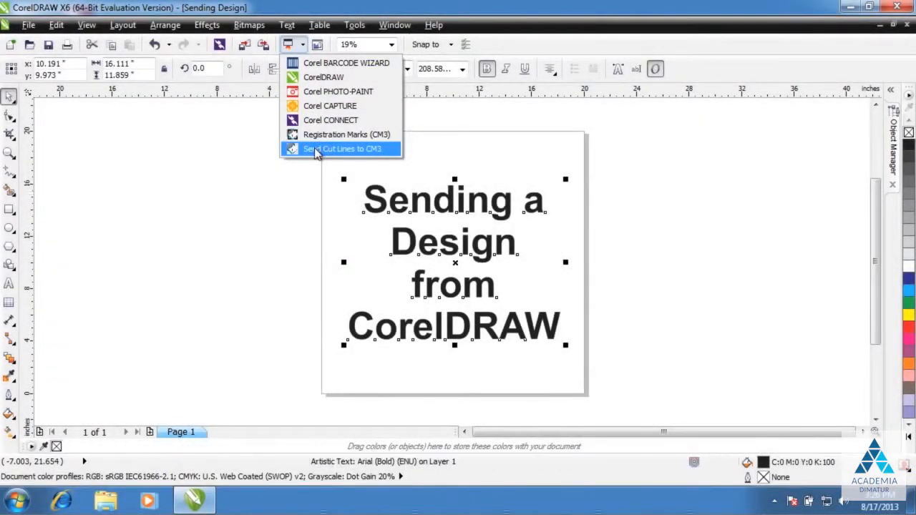
Send the selected text design's cut lines from CorelDRAW to Cutting Master 3.
left_click(316, 152)
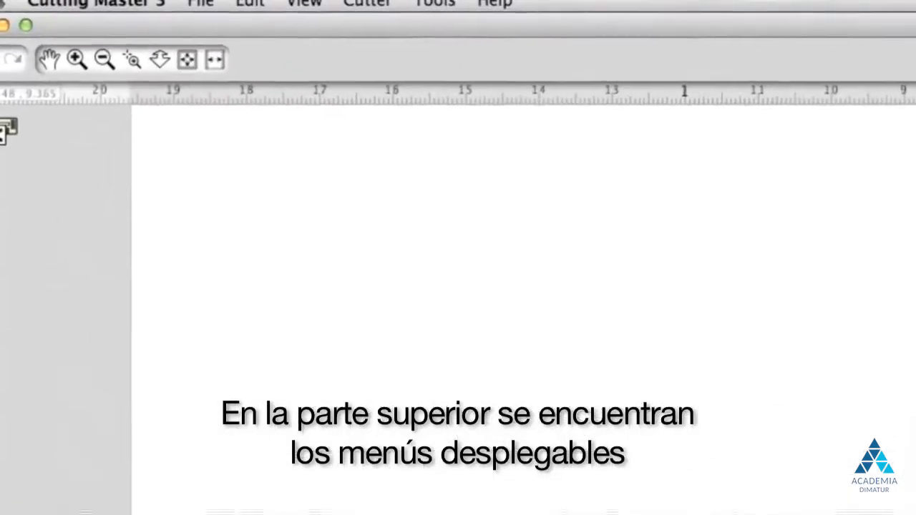
left_click(236, 5)
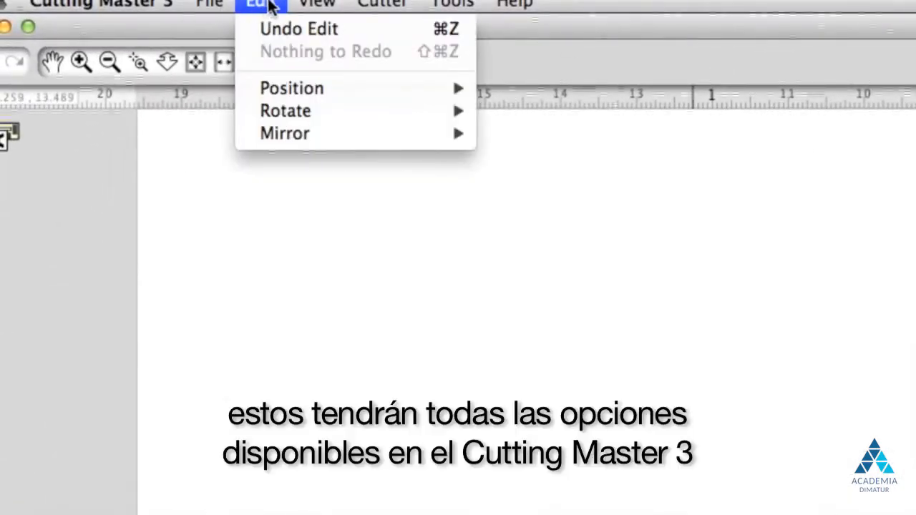
mouse_move(464, 15)
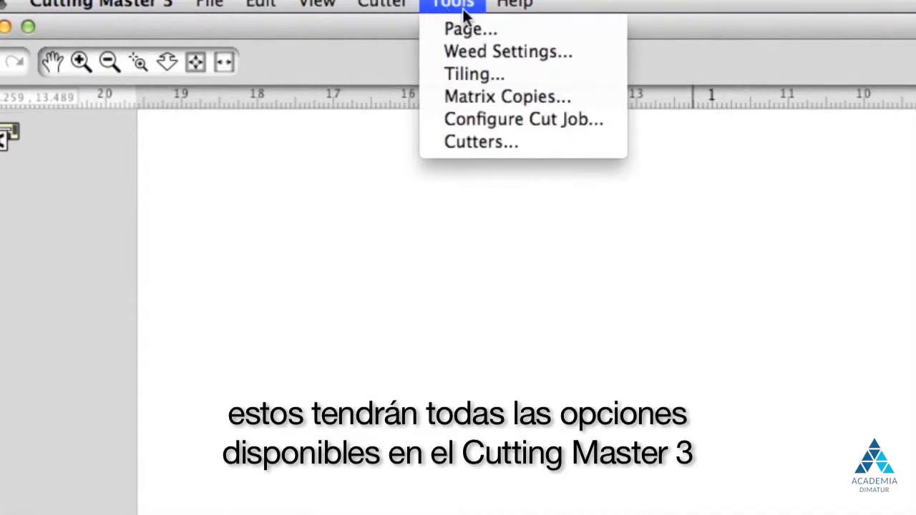
mouse_move(272, 4)
mouse_move(218, 6)
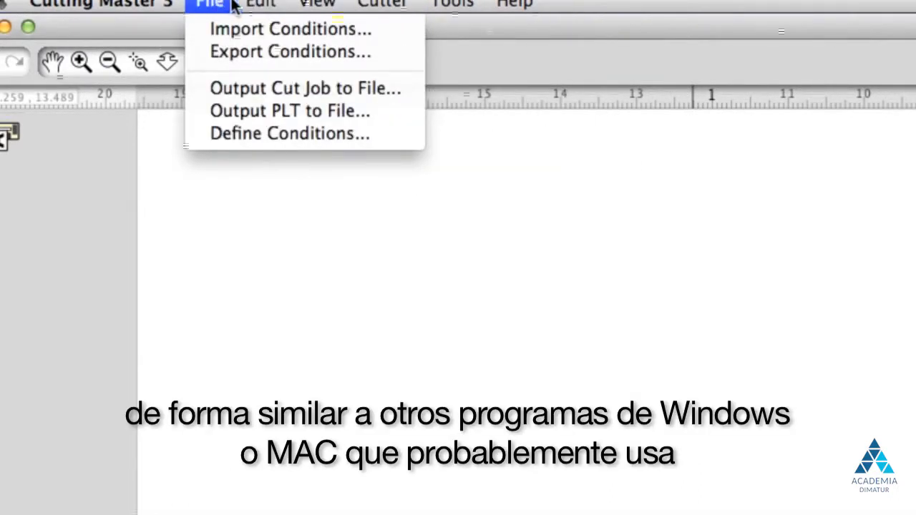
left_click(625, 308)
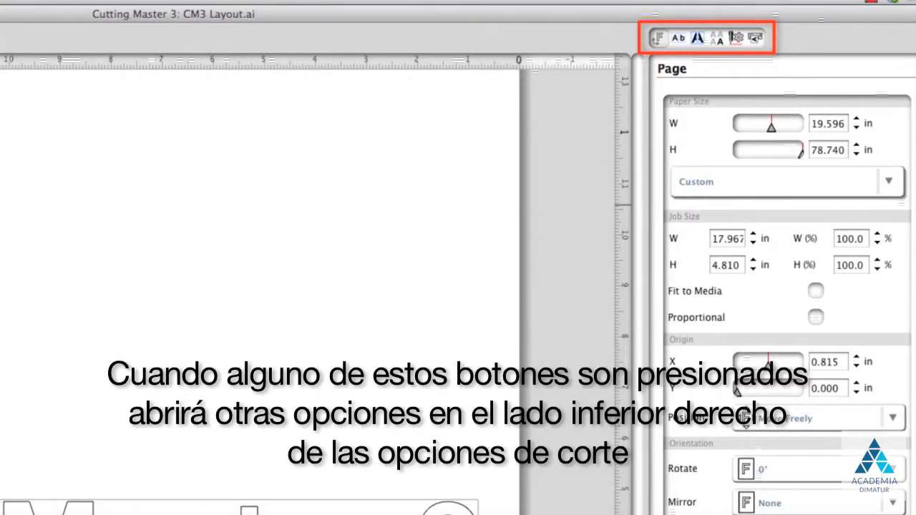
Look through the Weed Settings, Tiling, Matrix Copies, Configure Cut Job and Cutters options, then return to the Page options.
left_click(677, 39)
left_click(700, 40)
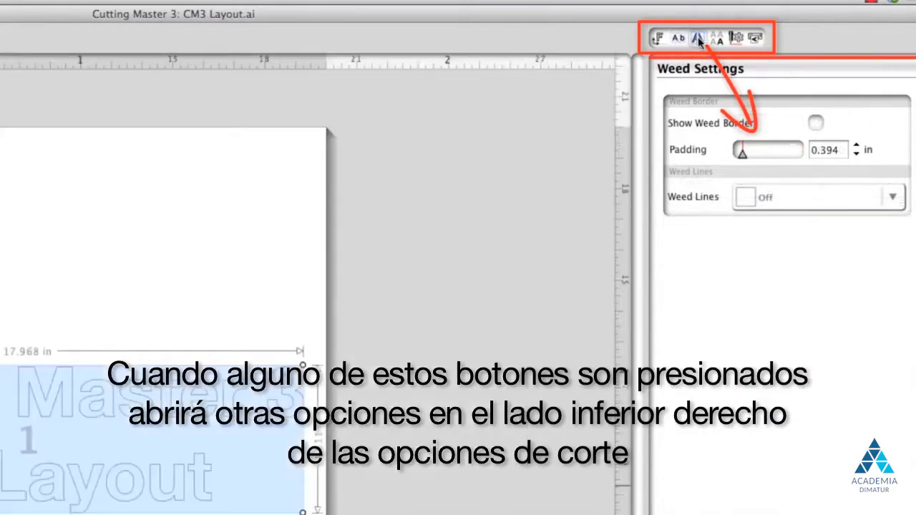
left_click(716, 39)
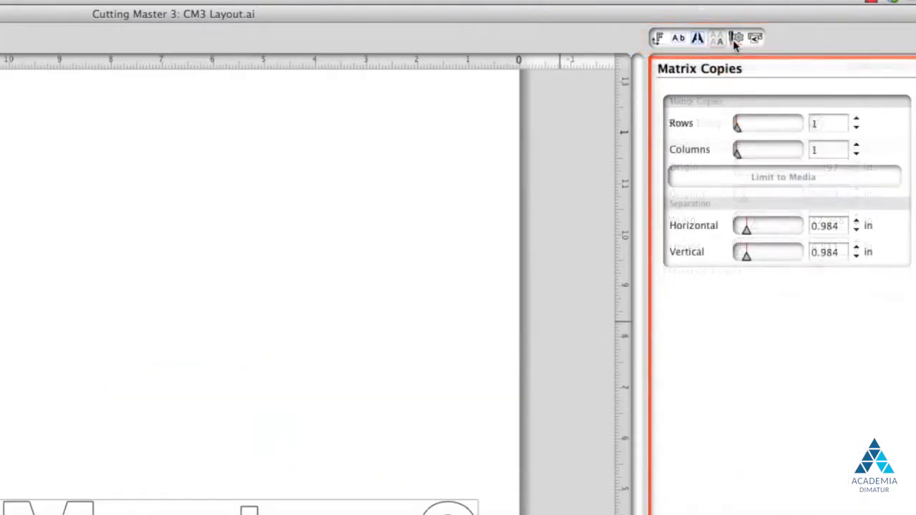
left_click(736, 41)
left_click(754, 38)
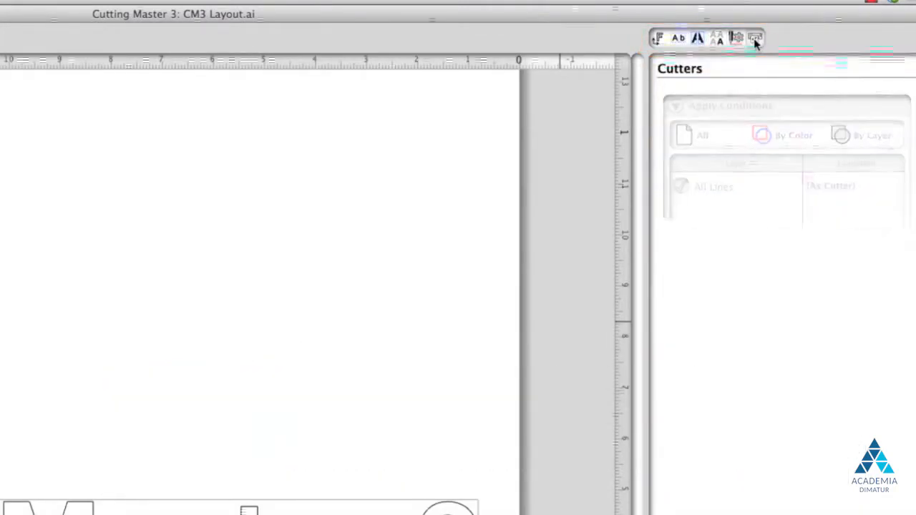
left_click(736, 39)
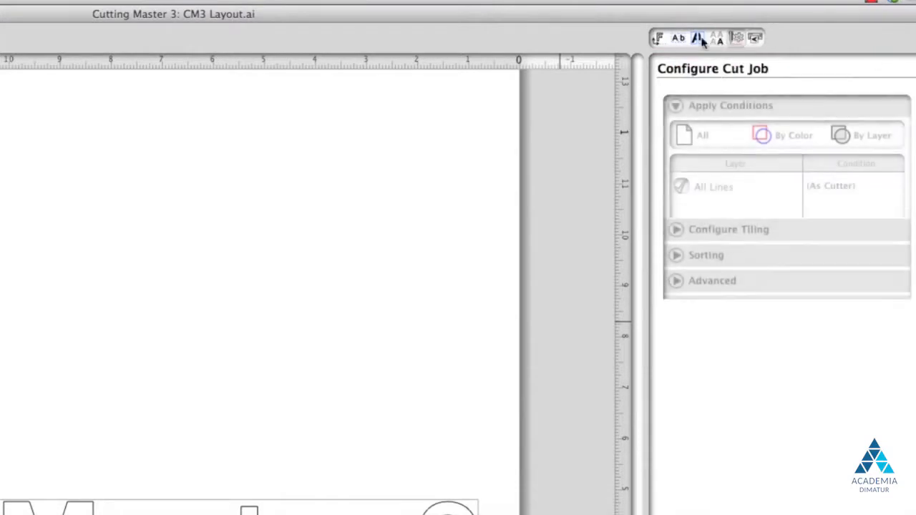
left_click(679, 39)
left_click(659, 40)
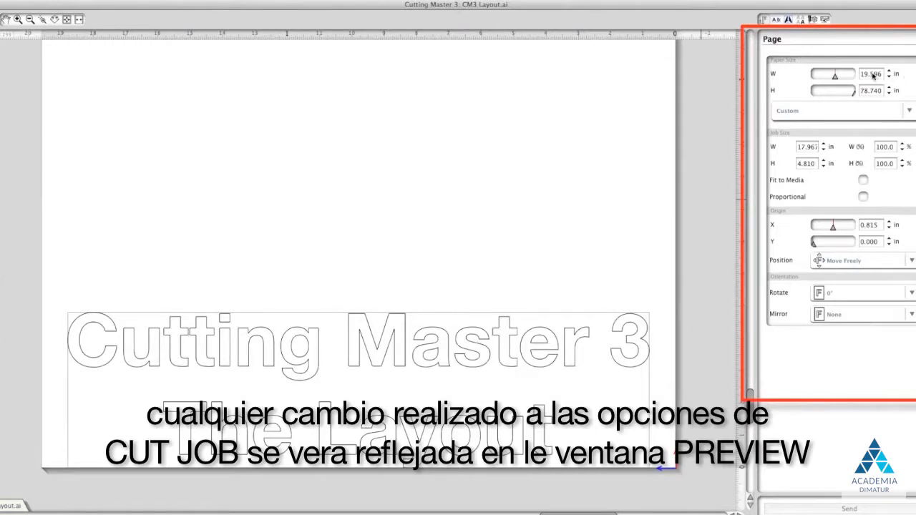
Widen the paper to about 22.6 in and send the cut job.
left_click_drag(838, 77, 841, 78)
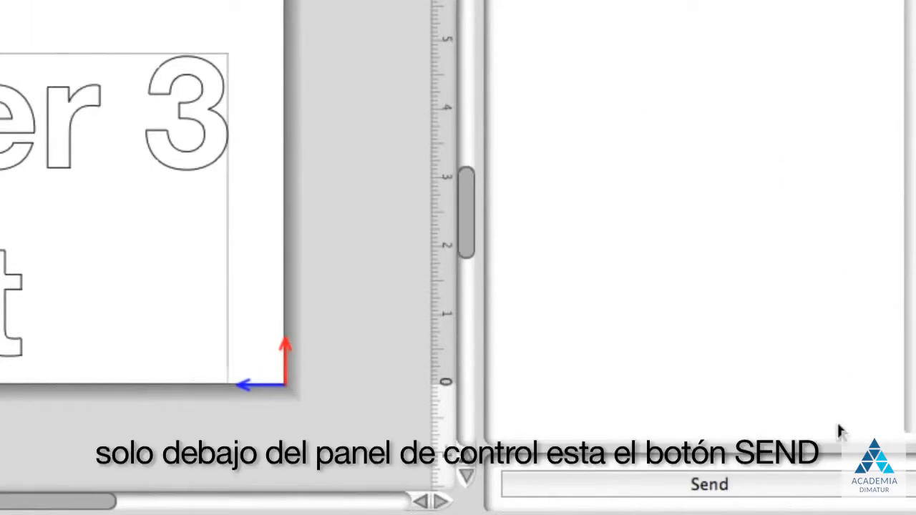
left_click(738, 483)
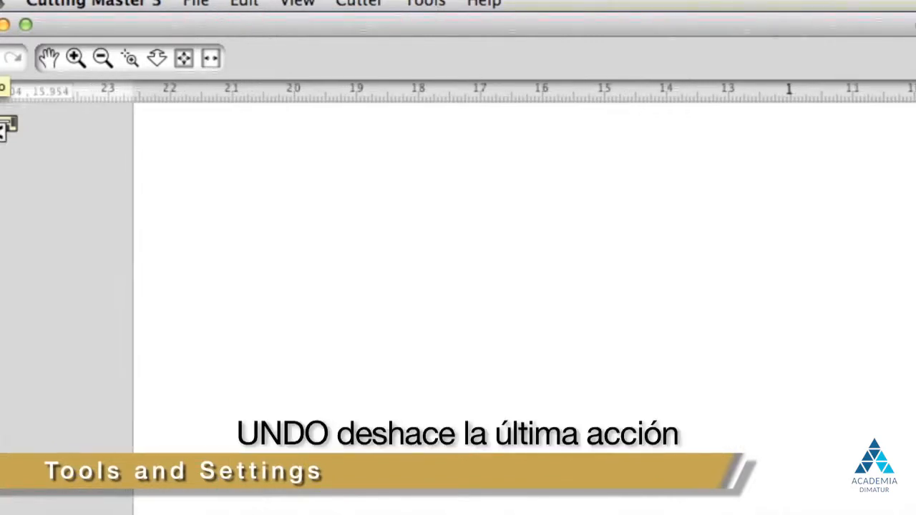
left_click(10, 56)
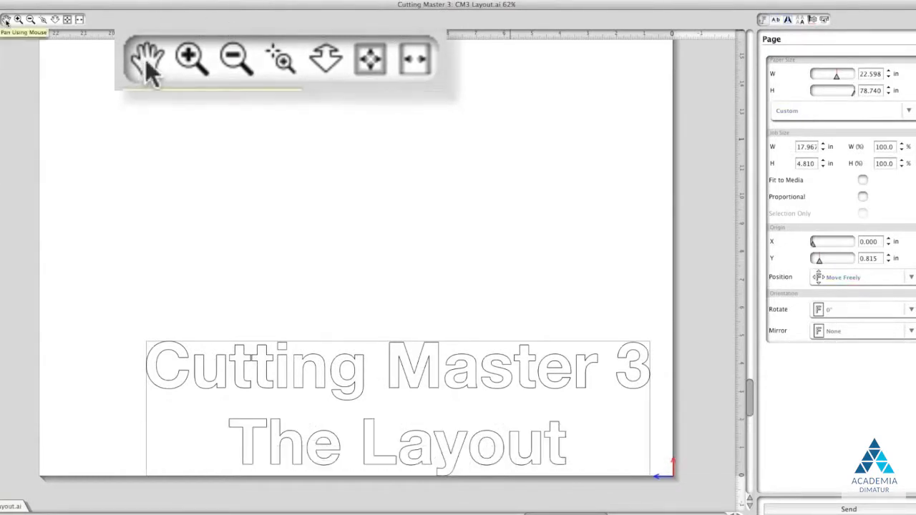
Pan the preview slightly, zoom in and back out, then enlarge a selected area of the word "Cutting".
left_click(5, 21)
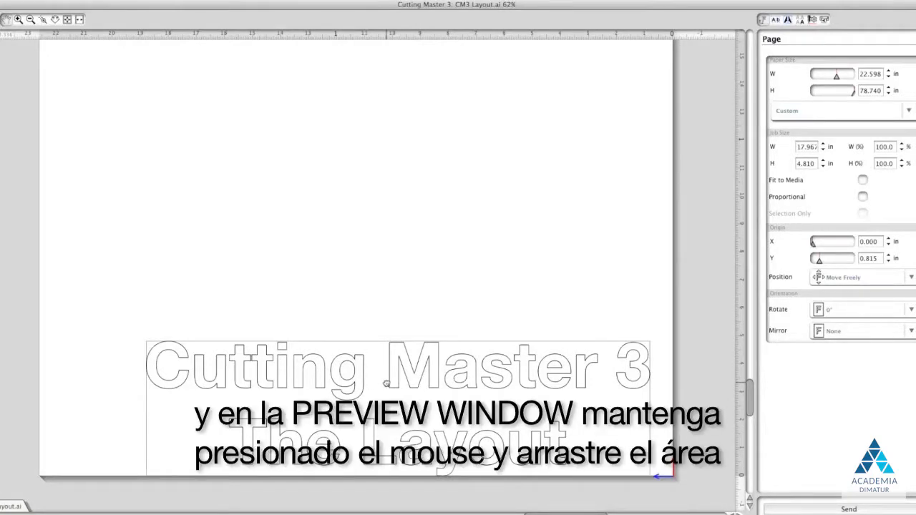
mouse_move(387, 384)
left_mouse_down()
mouse_move(362, 317)
mouse_move(360, 272)
mouse_move(417, 264)
mouse_move(445, 282)
mouse_move(406, 314)
mouse_move(345, 334)
mouse_move(316, 280)
mouse_move(408, 382)
mouse_move(394, 383)
left_mouse_up()
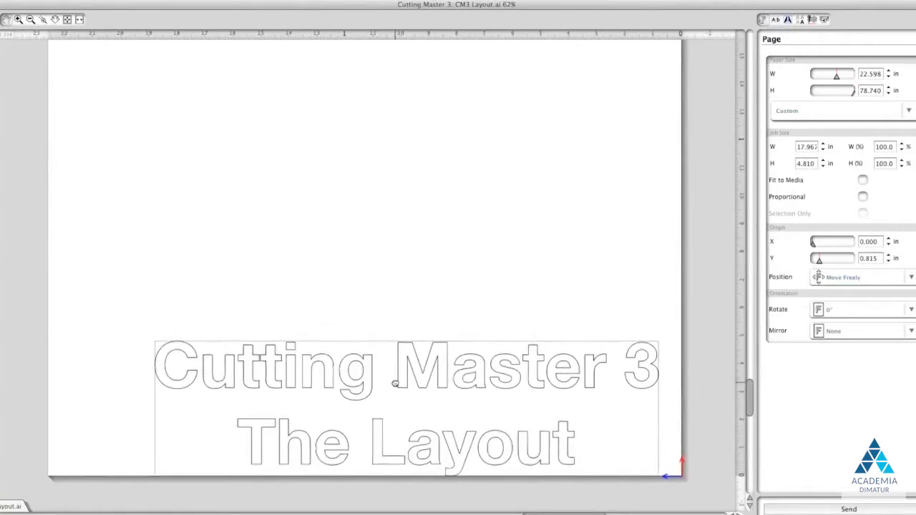
left_click(18, 19)
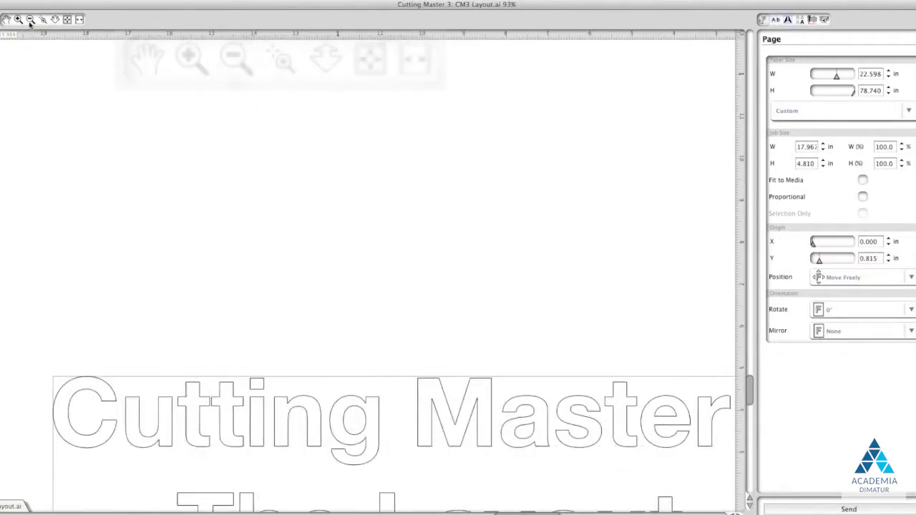
left_click(31, 19)
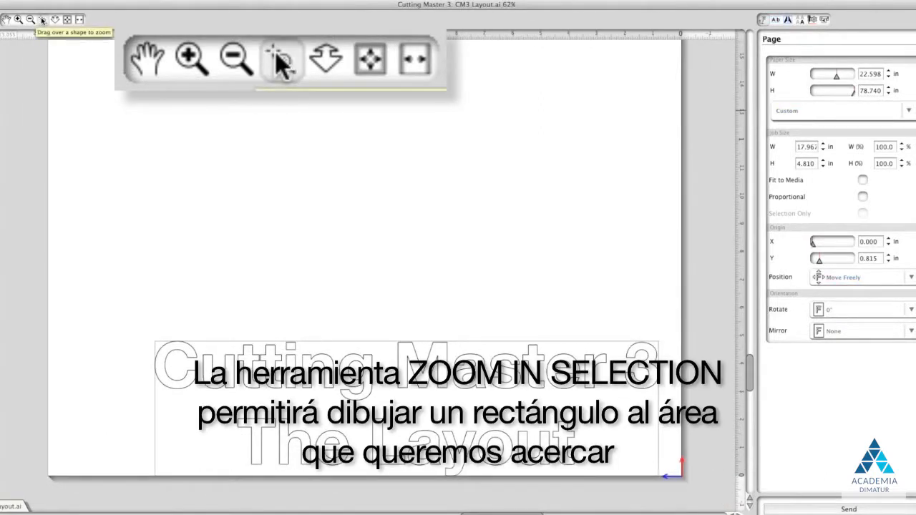
left_click(43, 20)
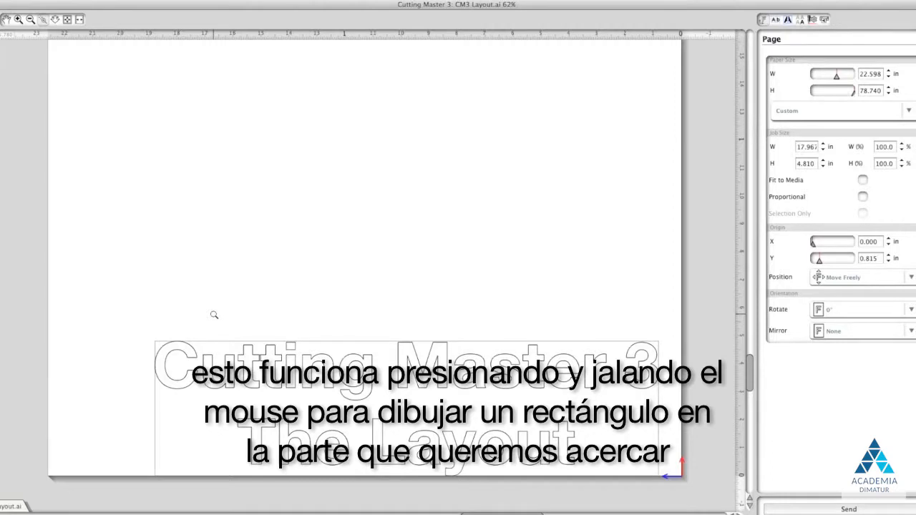
left_click_drag(305, 390, 341, 420)
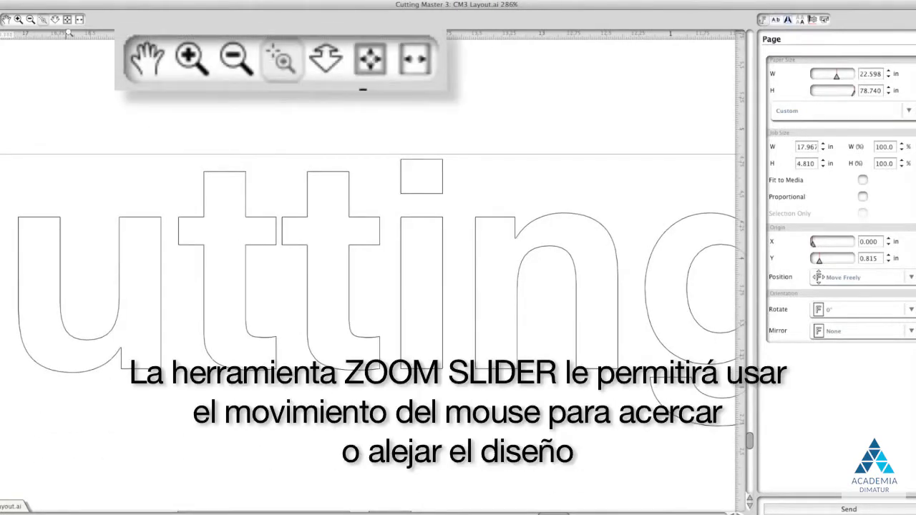
Zoom further into the lettering with the zoom slider tool, then fit the whole page and finally its width in the preview.
left_click(55, 20)
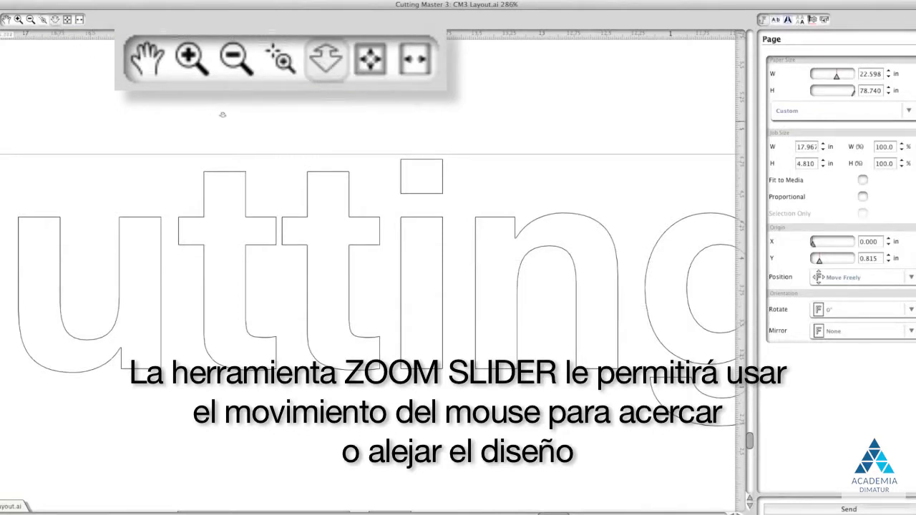
mouse_move(336, 170)
left_mouse_down()
mouse_move(336, 244)
mouse_move(337, 133)
mouse_move(342, 214)
mouse_move(342, 185)
left_mouse_up()
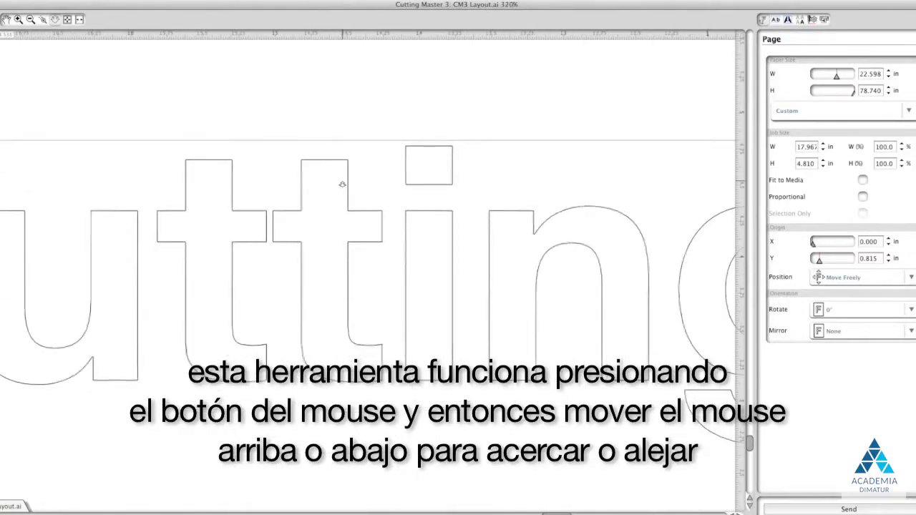
left_click_drag(342, 185, 321, 256)
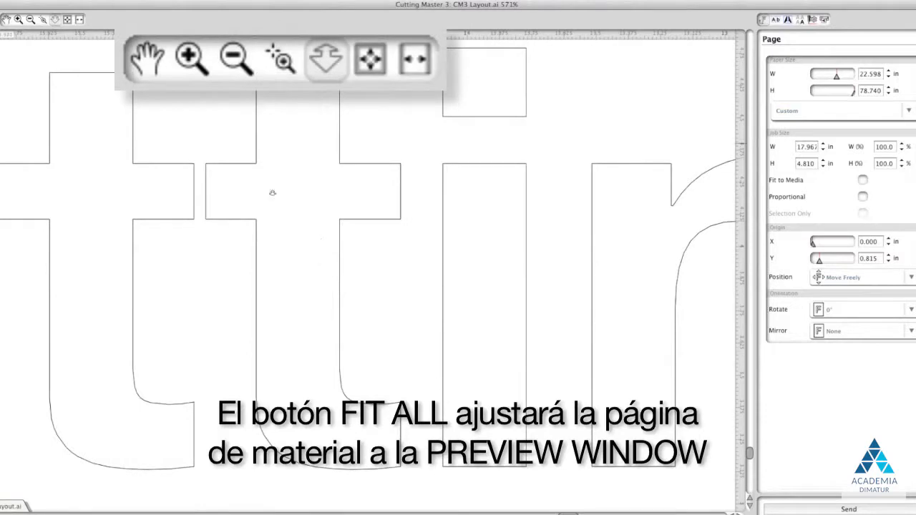
left_click(68, 19)
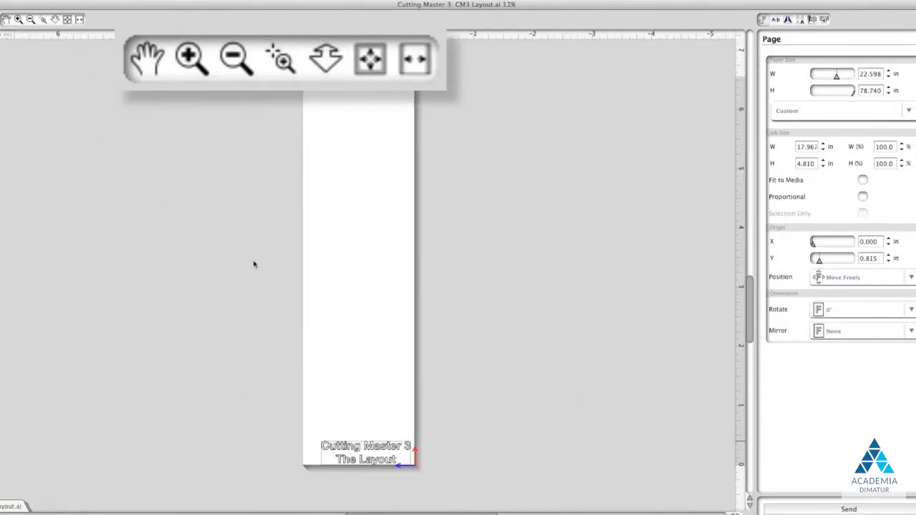
left_click(79, 19)
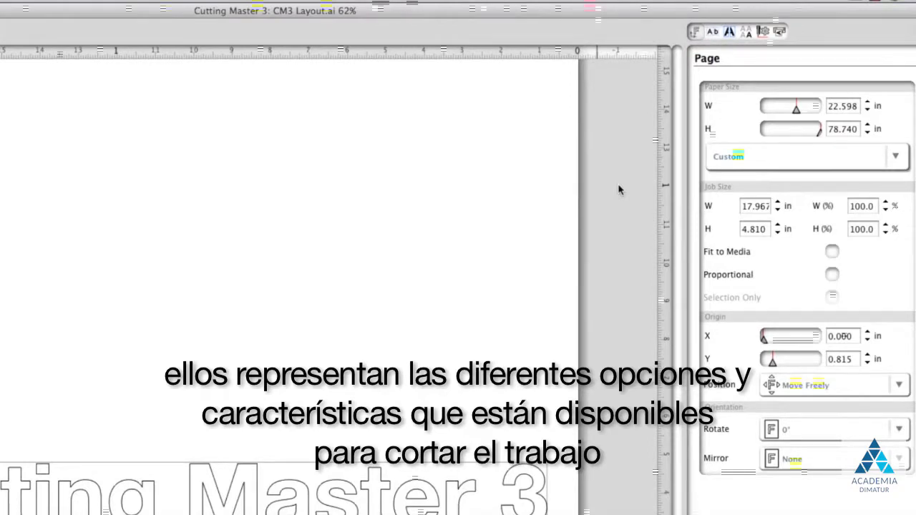
Browse the job options from Weed Settings and Tiling through Matrix Copies, Configure Cut Job and Cutters, ending back at Page.
left_click(711, 34)
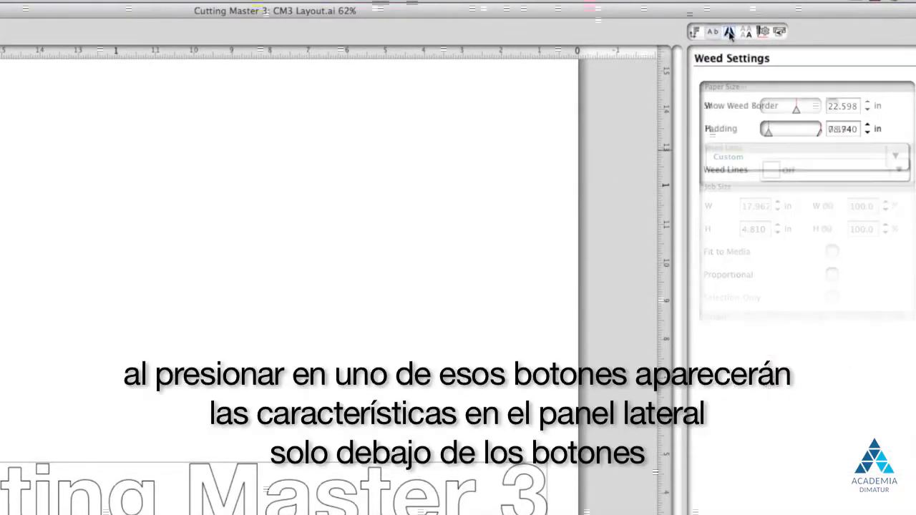
left_click(729, 34)
left_click(746, 33)
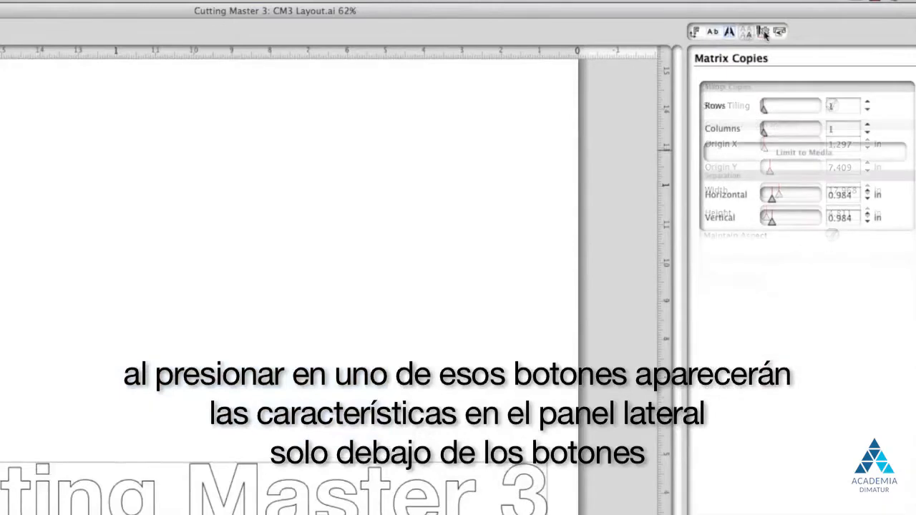
left_click(779, 33)
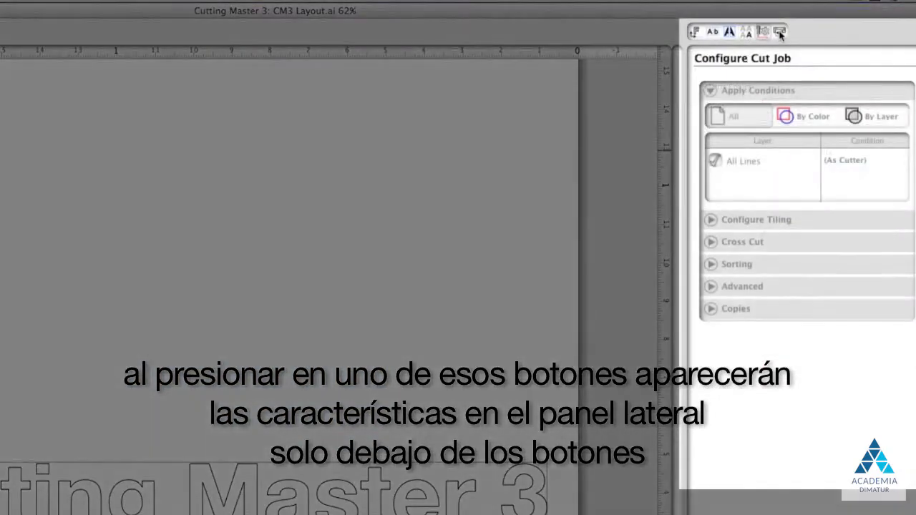
left_click(779, 33)
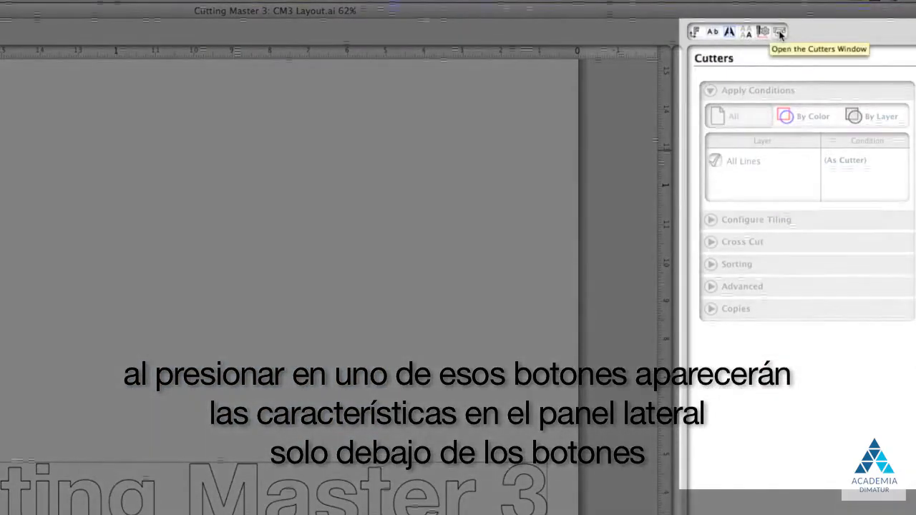
left_click(696, 34)
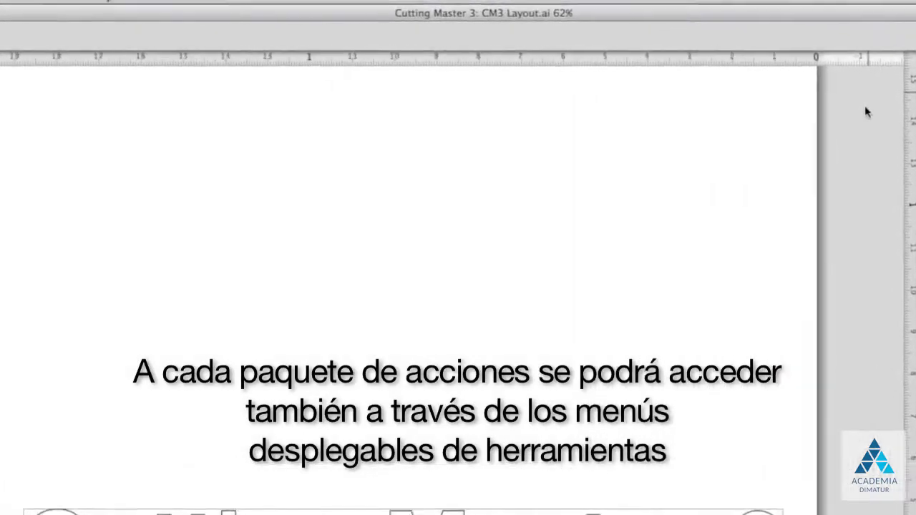
left_click(324, 1)
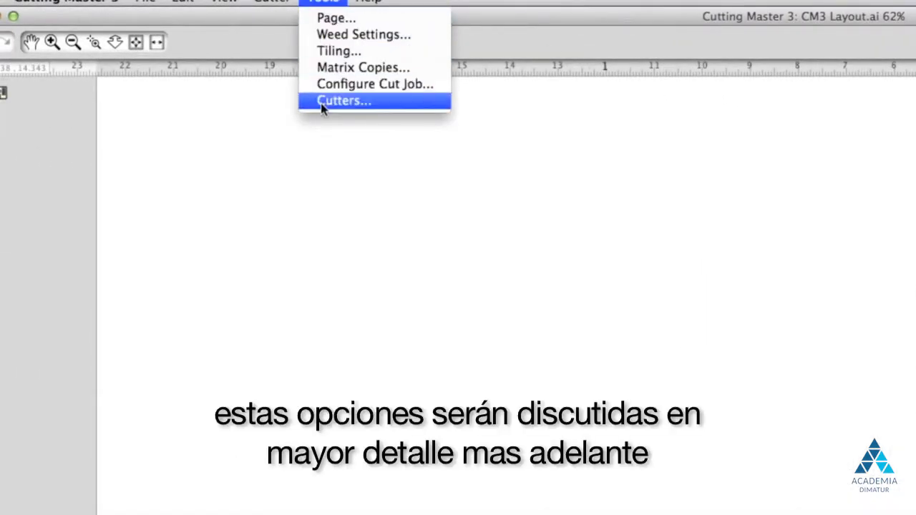
left_click(405, 2)
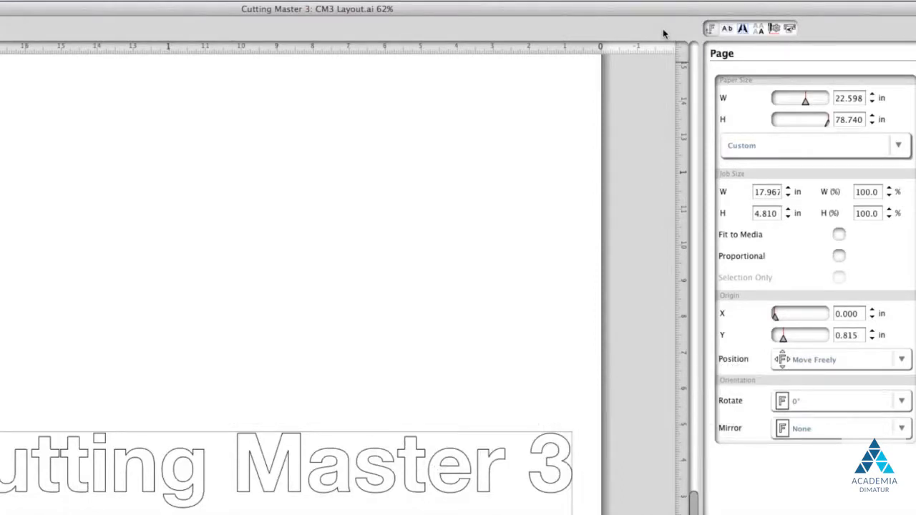
Examine the Weed Settings, Tiling, Matrix Copies and Configure Cut Job options one after another.
left_click(726, 29)
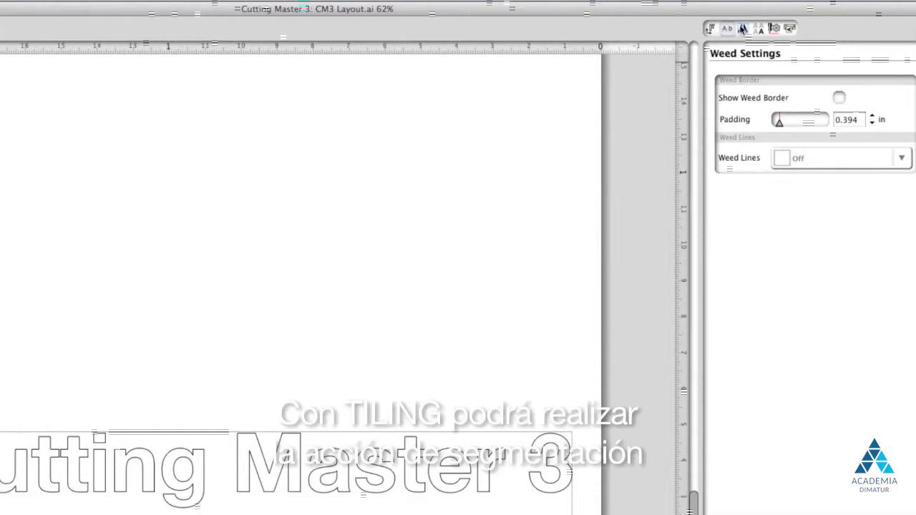
left_click(742, 29)
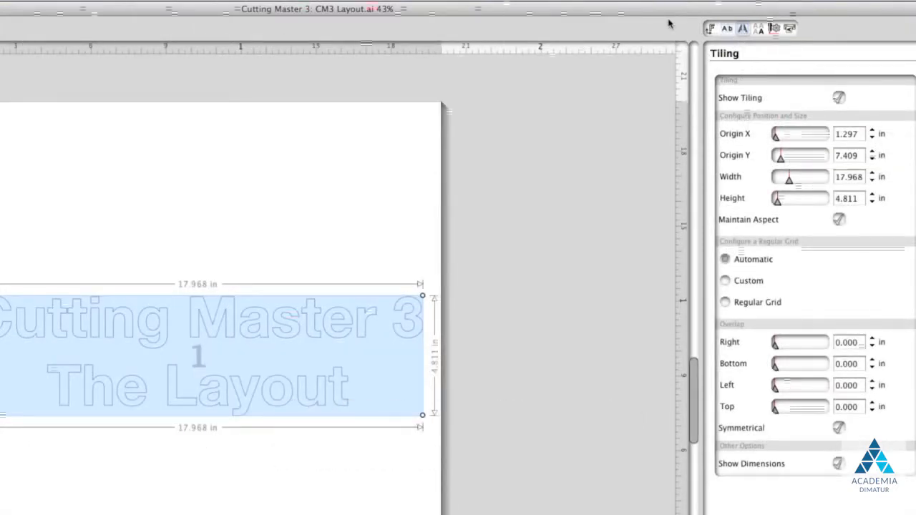
left_click(758, 29)
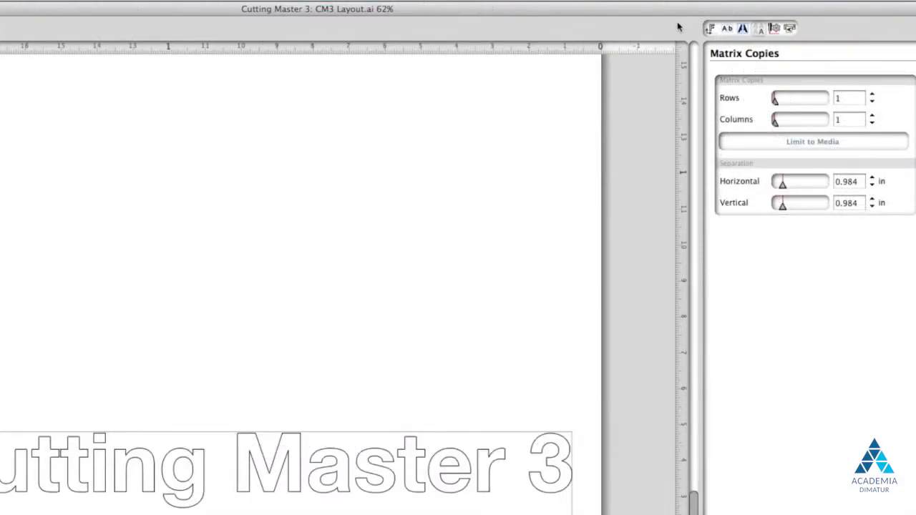
left_click(774, 28)
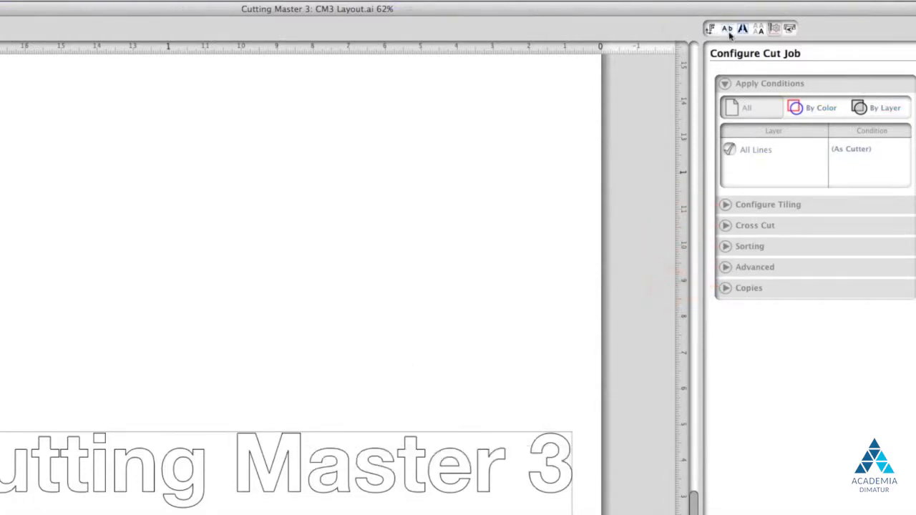
Open the Page settings, widen the paper to 23.406 in, and select the Automatic (FC8600-60 (Poll Size)) paper size.
left_click(774, 28)
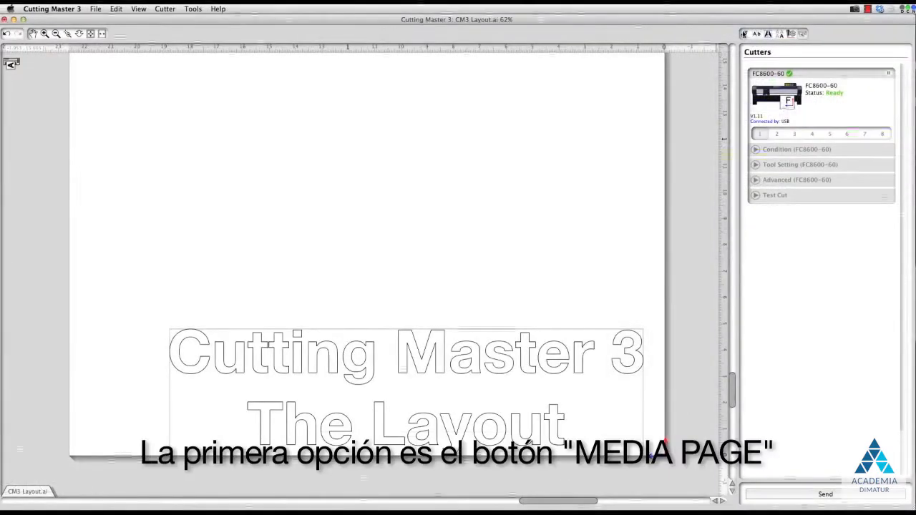
left_click(744, 34)
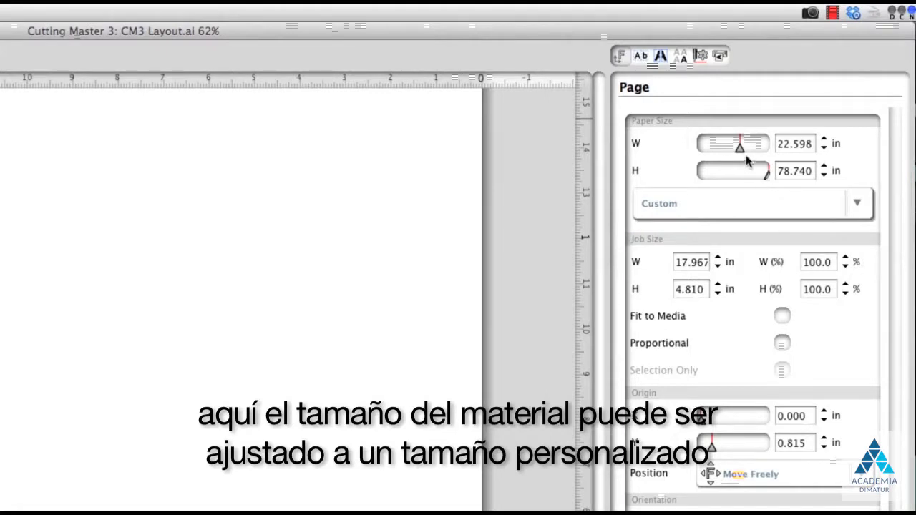
left_click_drag(740, 150, 742, 152)
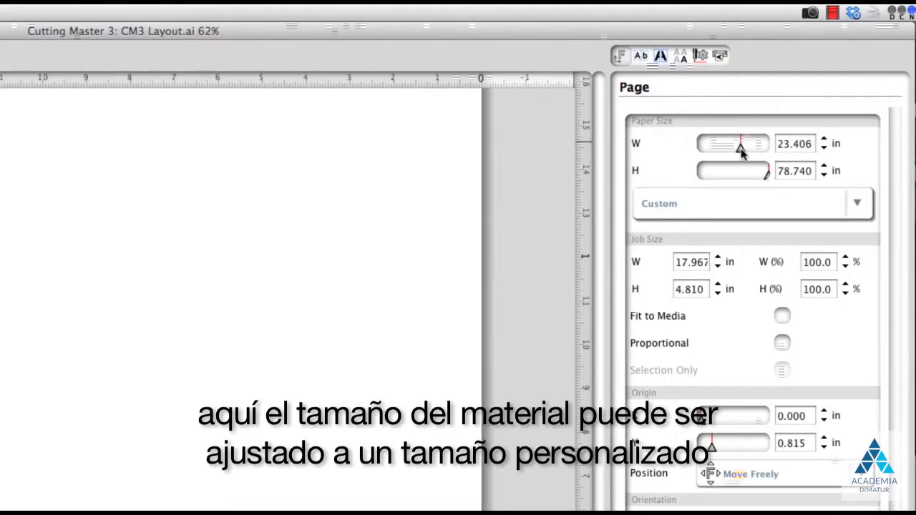
left_click(855, 203)
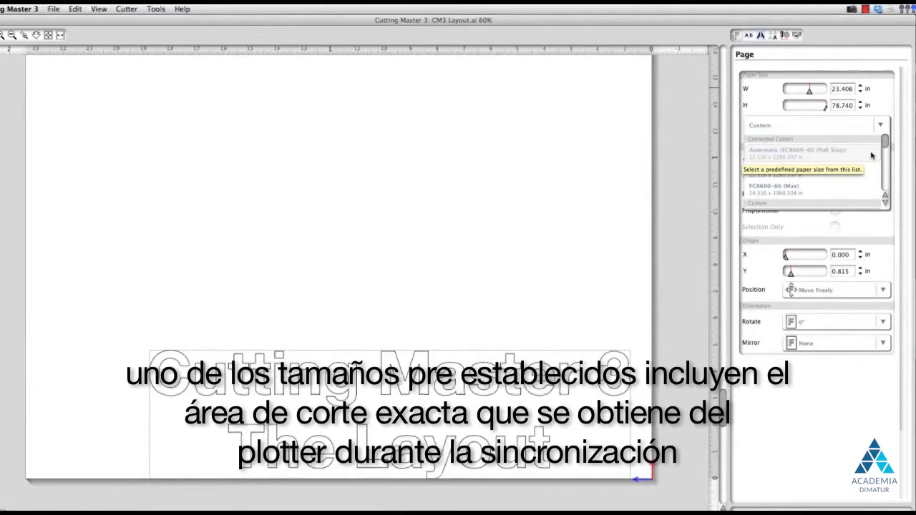
left_click(871, 155)
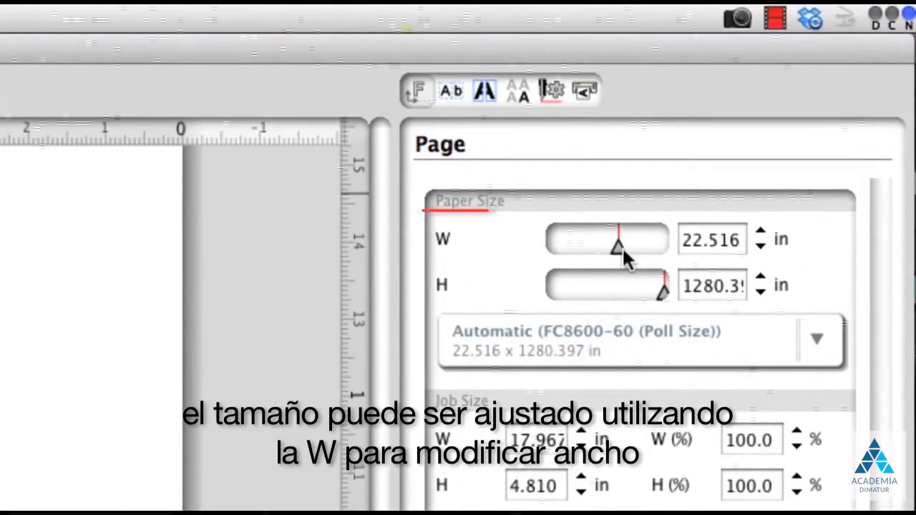
Adjust the paper size to 23.406 in wide and 70.428 in high, and finally set its width to exactly 22 in.
mouse_move(618, 245)
left_mouse_down()
mouse_move(609, 246)
mouse_move(619, 248)
left_mouse_up()
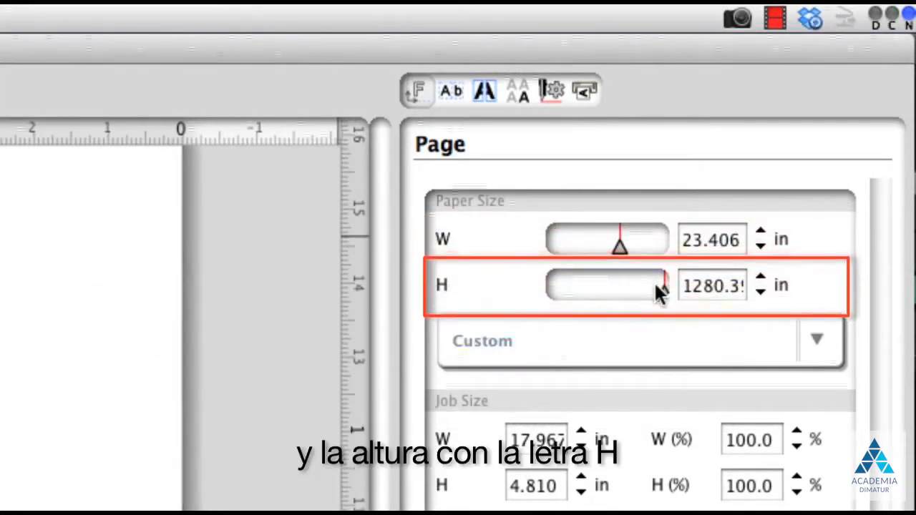
mouse_move(662, 290)
left_mouse_down()
mouse_move(652, 290)
mouse_move(661, 290)
left_mouse_up()
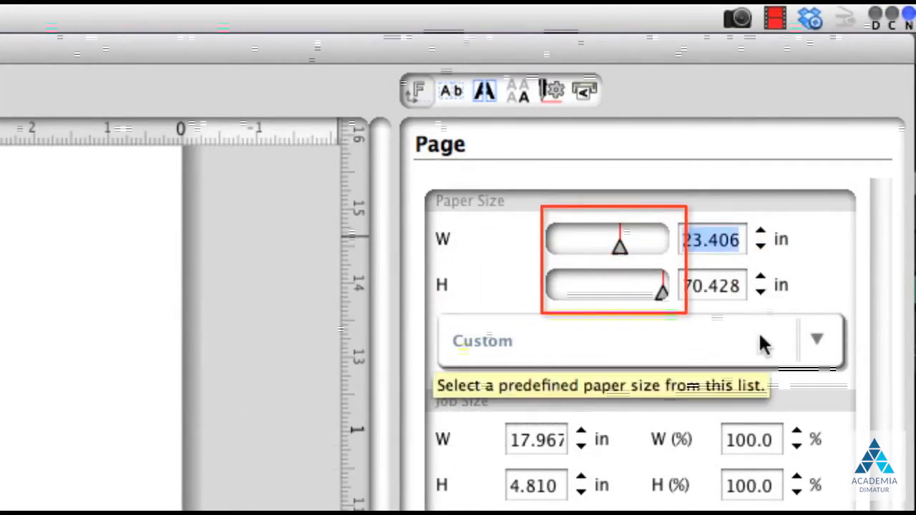
type("2")
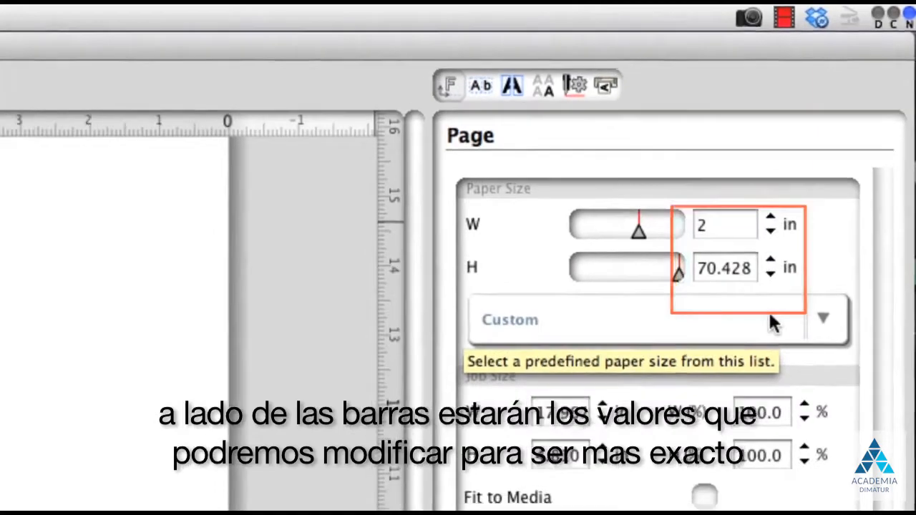
type("2")
key("Return")
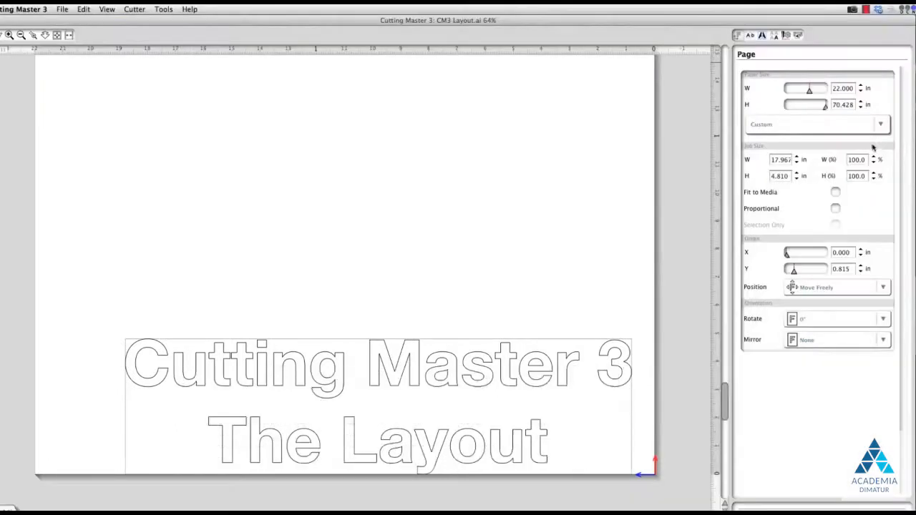
Widen the paper to about 30 in, and return the paper size to Automatic (FC8600-60 (Poll Size)).
mouse_move(809, 93)
left_mouse_down()
mouse_move(818, 96)
mouse_move(810, 97)
left_mouse_up()
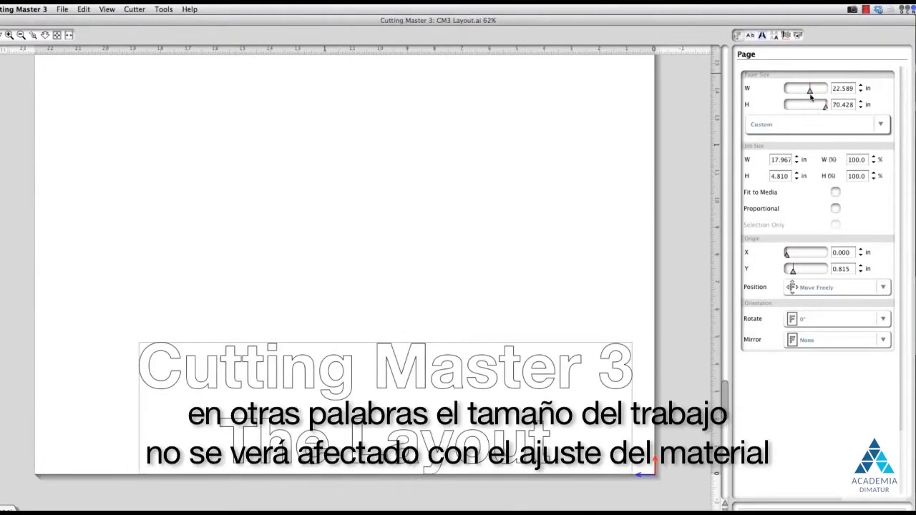
left_click_drag(811, 94, 814, 94)
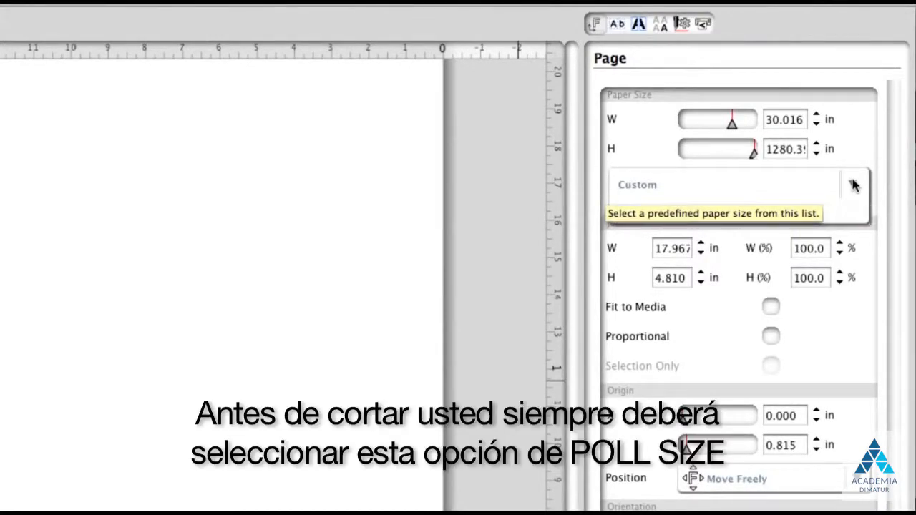
left_click(853, 184)
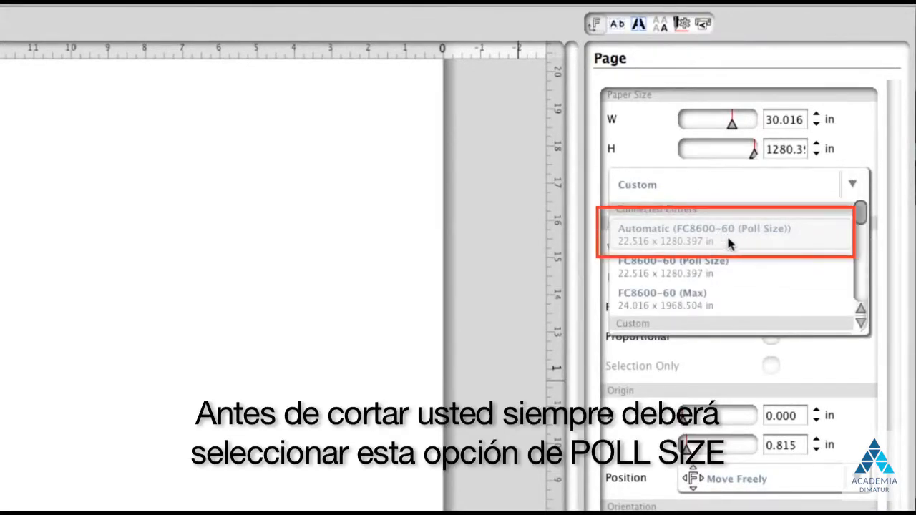
left_click(786, 229)
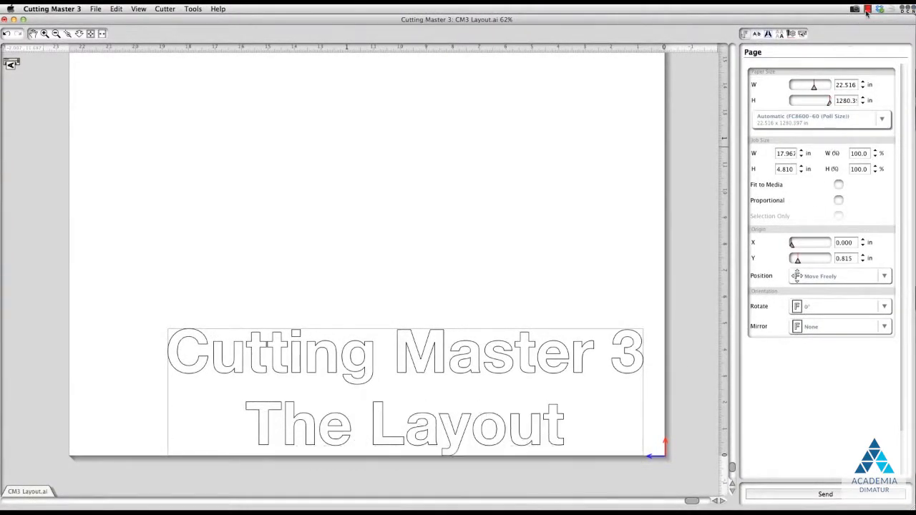
Turn on Fit to Media for the job and set the paper width to 24 in.
left_click(838, 185)
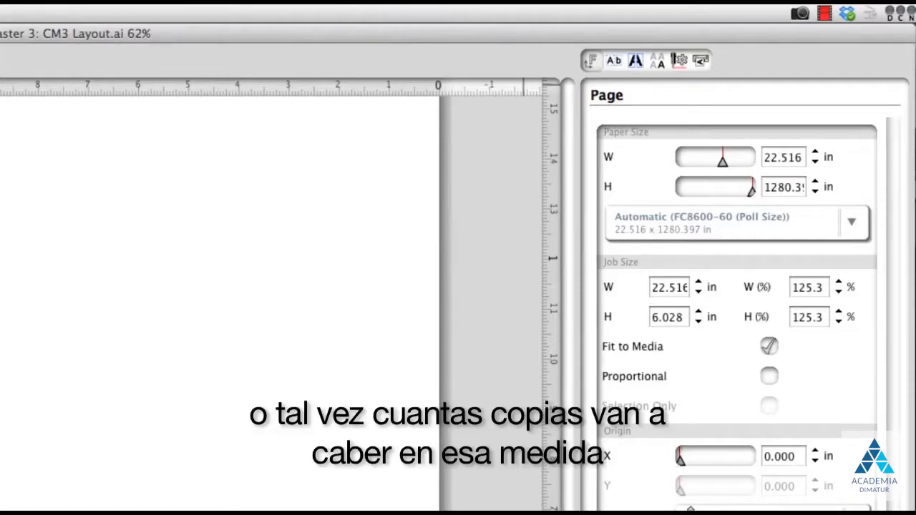
double_click(787, 158)
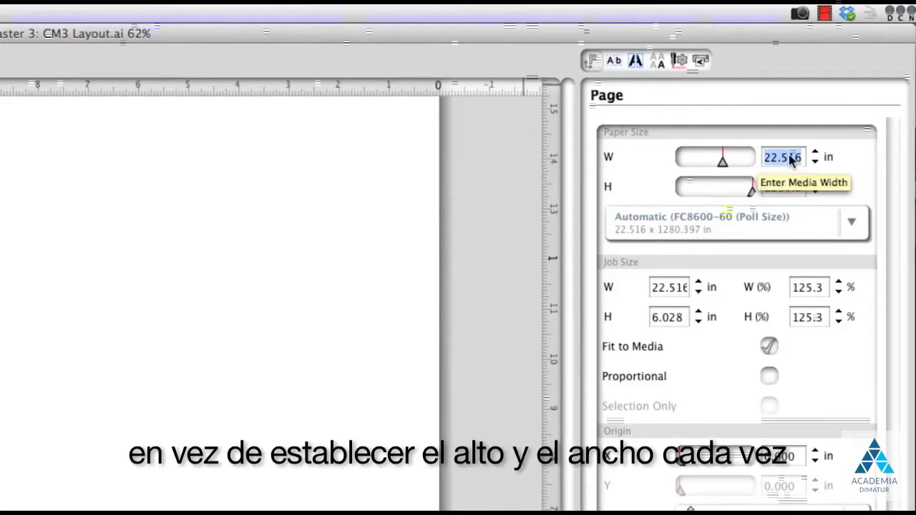
type("24")
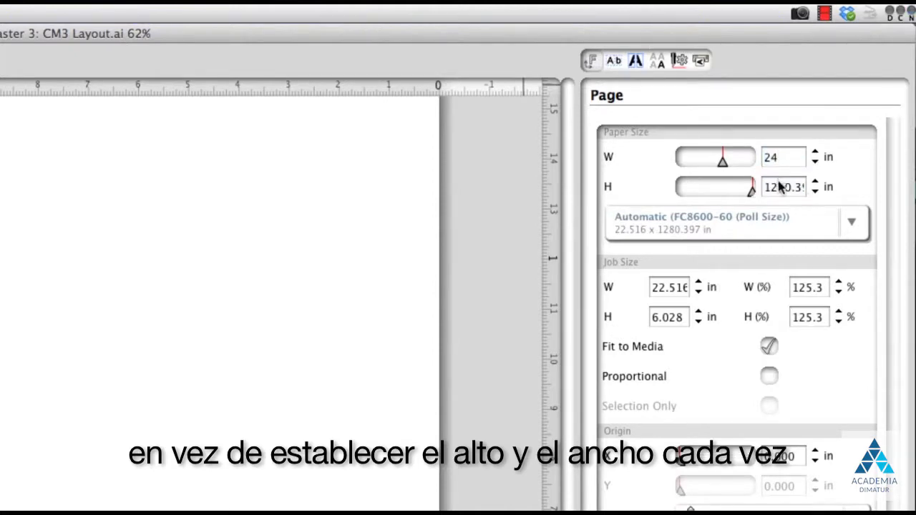
left_click(778, 188)
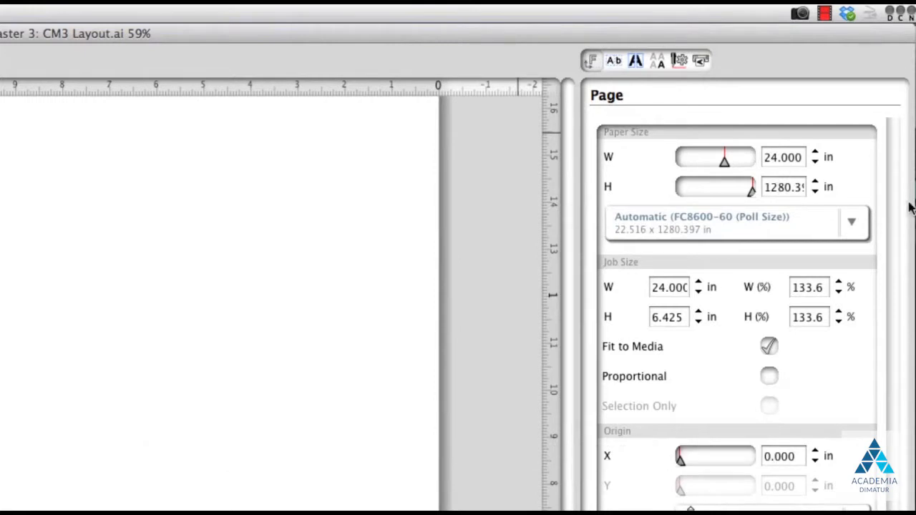
Add a media size titled "24 x 24" to the predefined paper sizes, entering 24 in for both width and height.
left_click(861, 227)
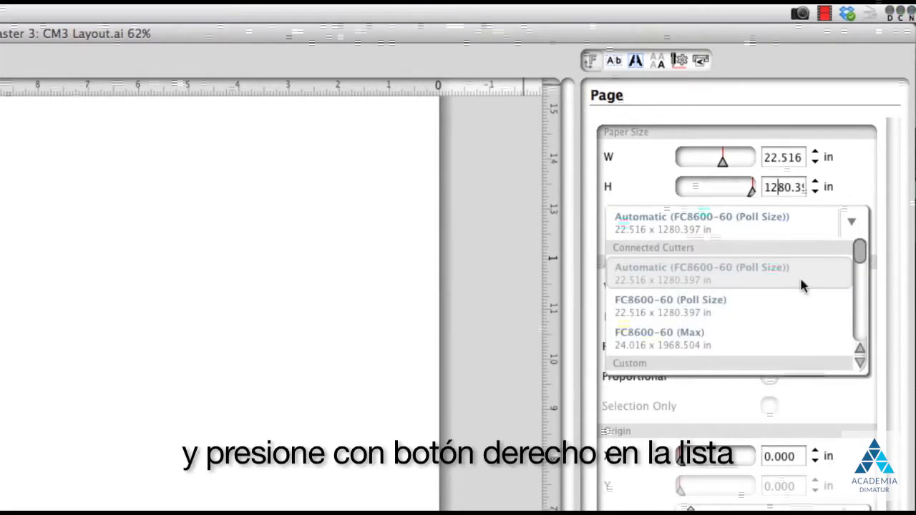
right_click(736, 273)
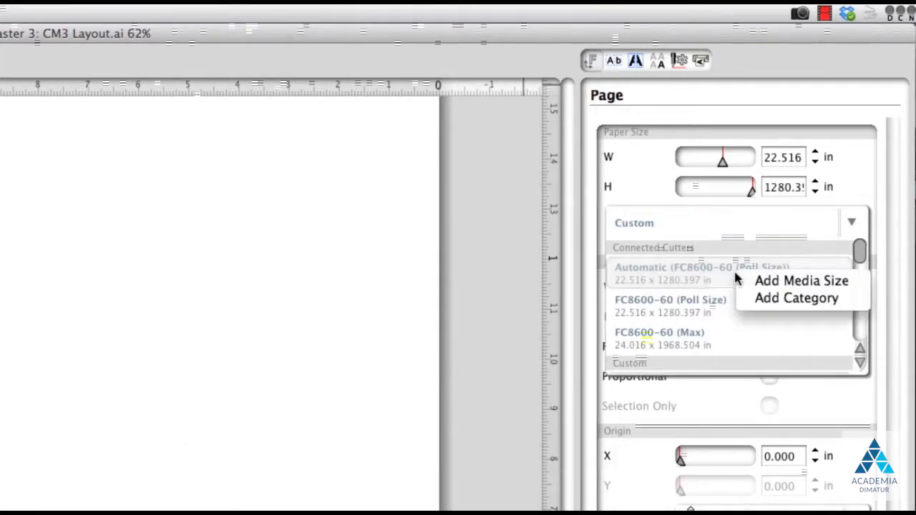
left_click(774, 282)
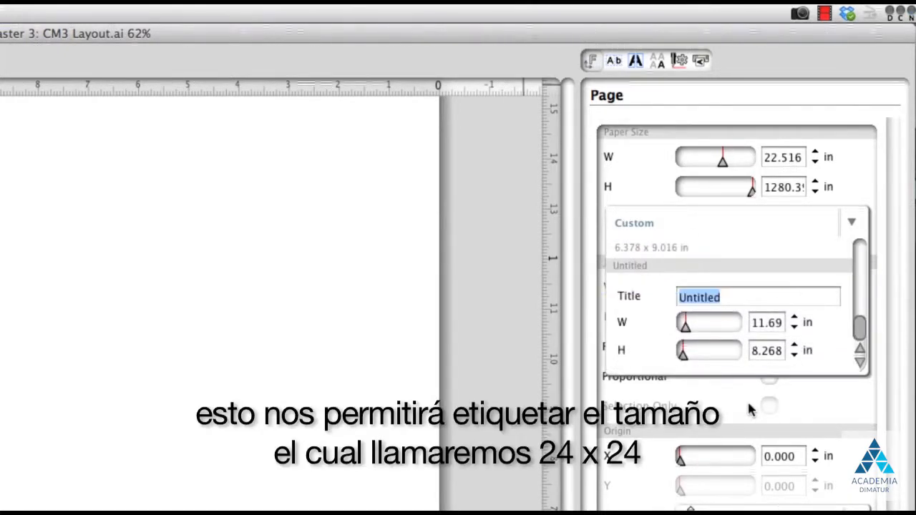
type("24 x 24")
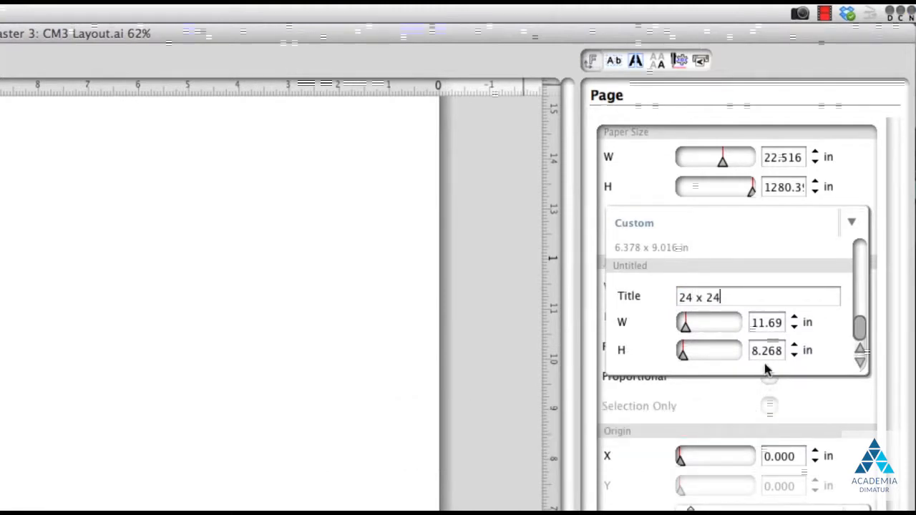
left_click(764, 323)
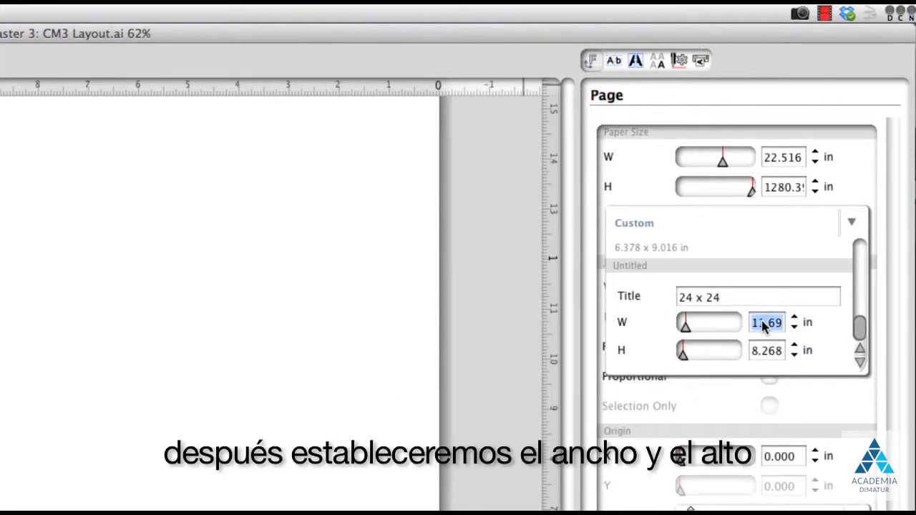
type("24")
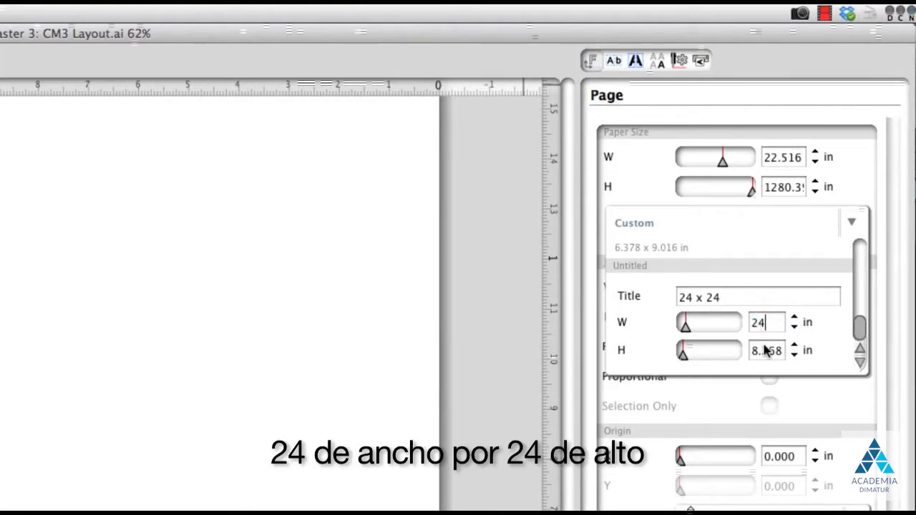
left_click(764, 349)
type("24")
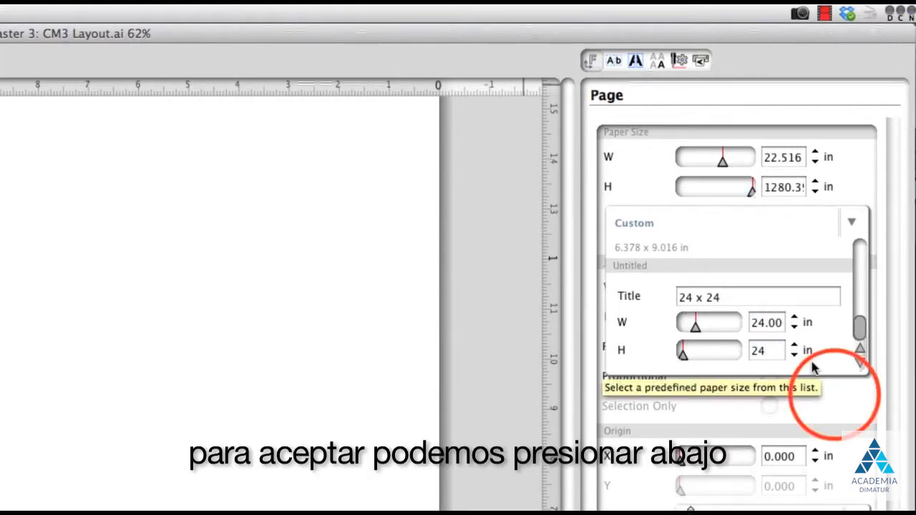
left_click(828, 392)
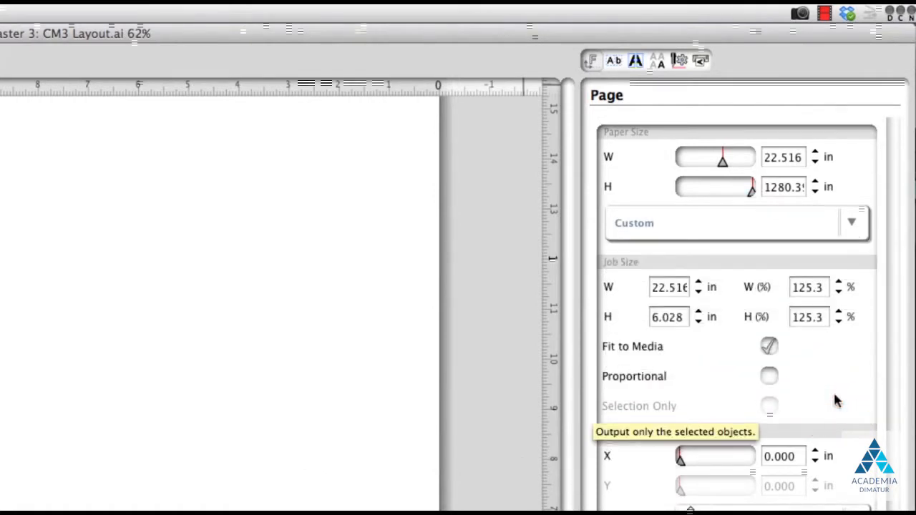
Rename the untitled category above the 24 x 24 media size as "My Medias".
left_click(849, 224)
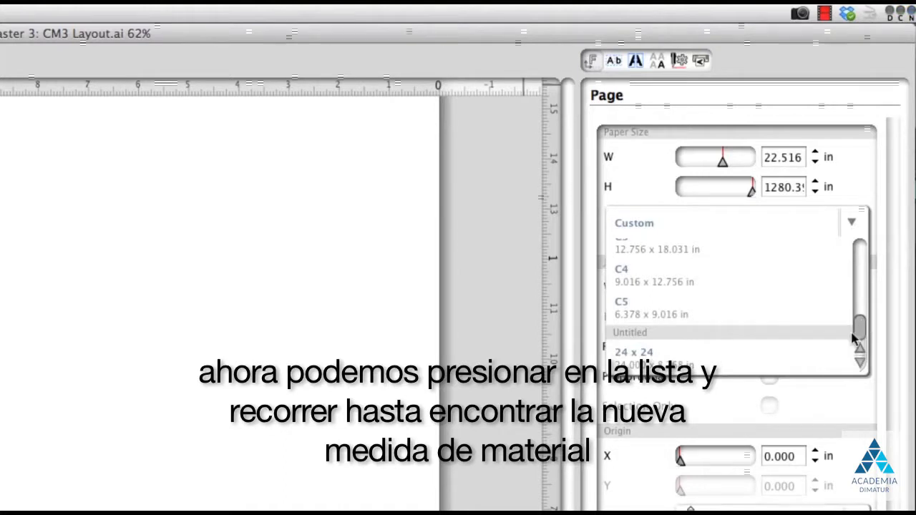
mouse_move(661, 372)
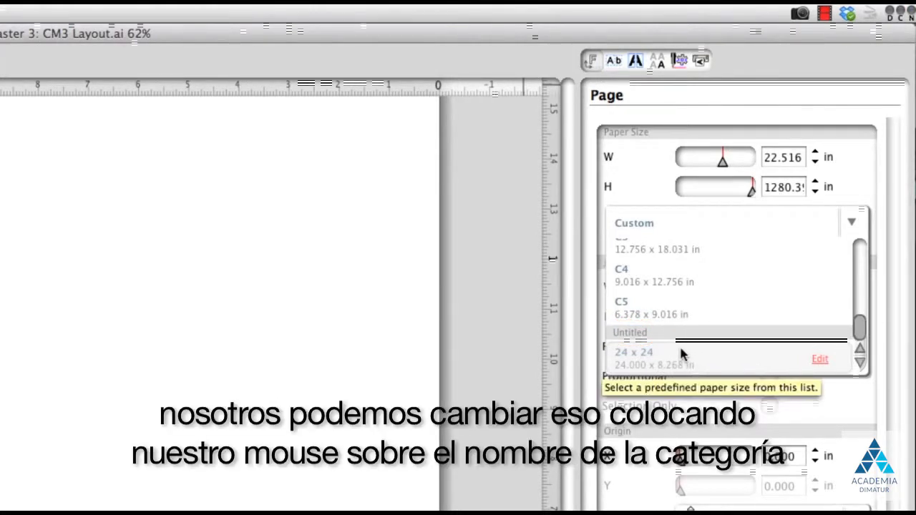
mouse_move(658, 340)
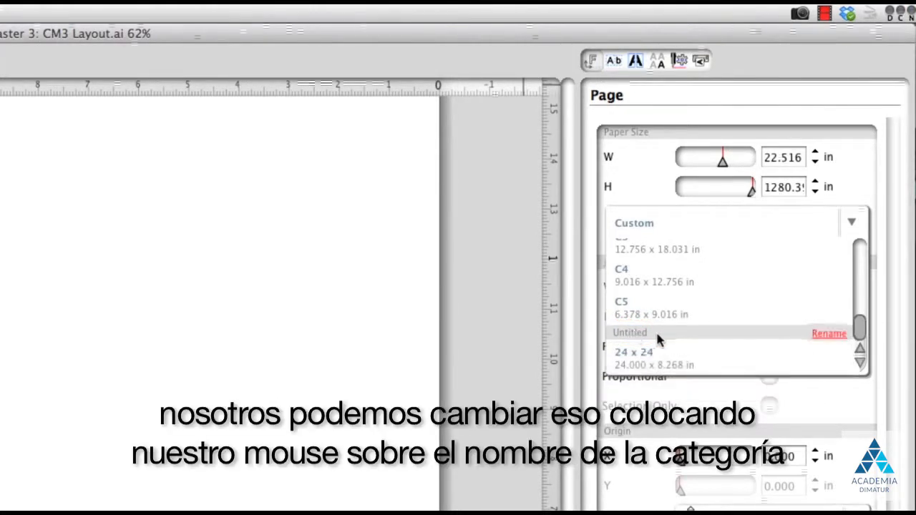
left_click(829, 334)
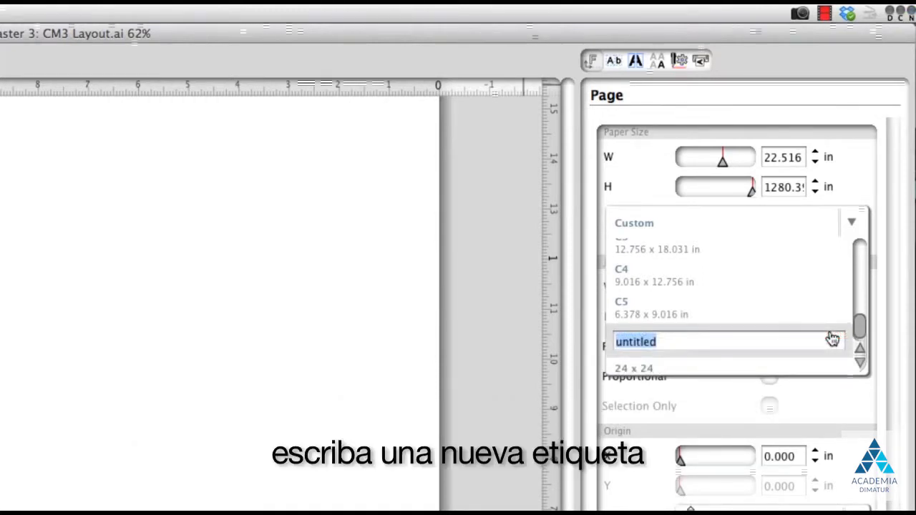
type("My Medias")
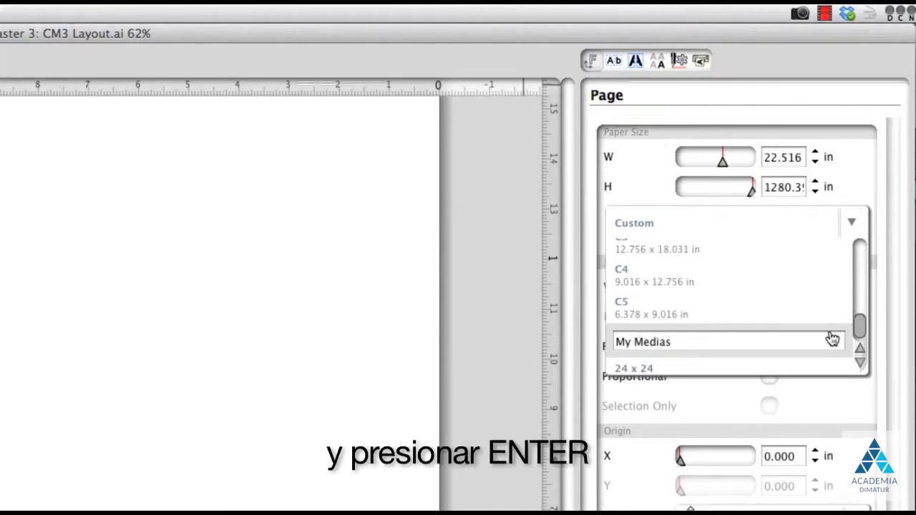
key("Return")
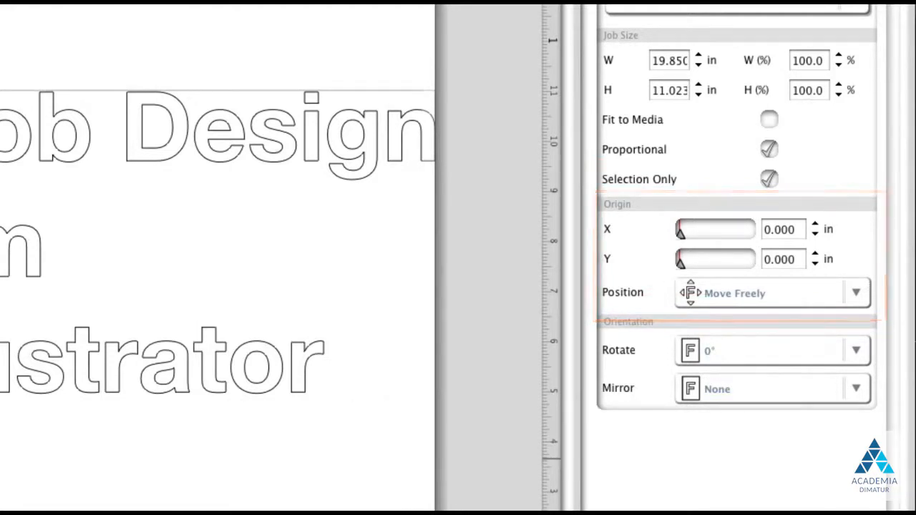
Examine the available Position, Rotate and Mirror choices in the job's Origin and Orientation settings.
left_click(865, 292)
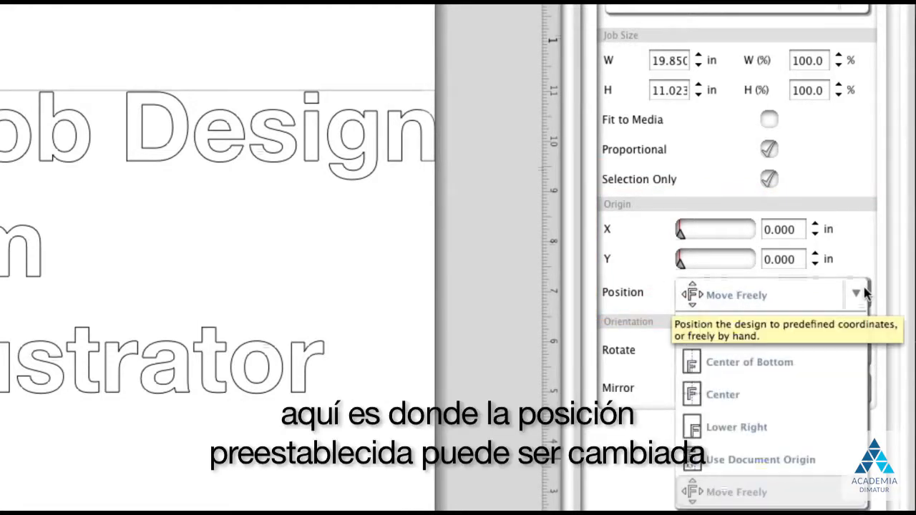
left_click(864, 292)
left_click(795, 233)
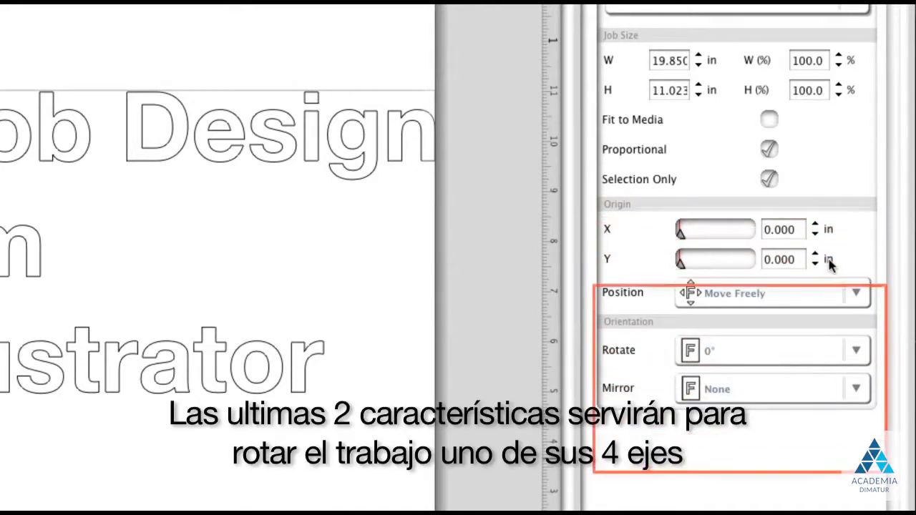
left_click(864, 350)
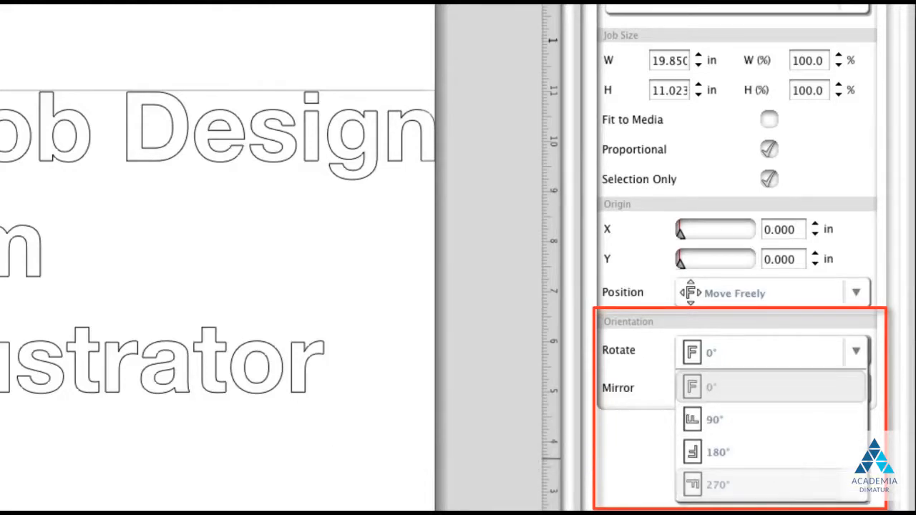
key("Escape")
left_click(856, 390)
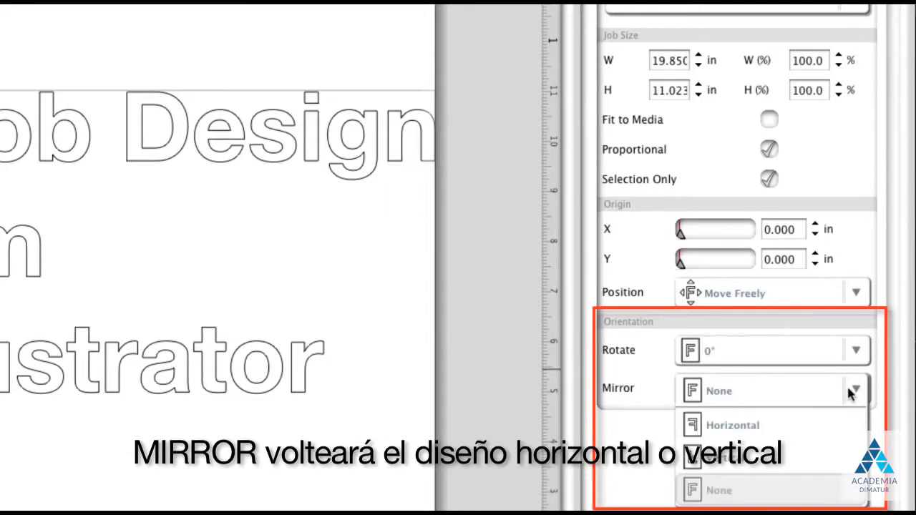
Try the Horizontal and Vertical mirror orientations on the design and return Mirror to None.
left_click(807, 423)
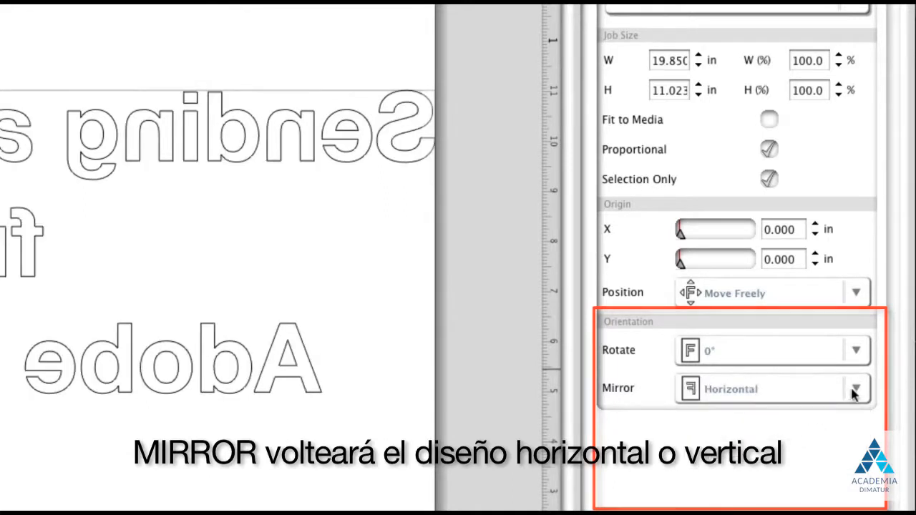
left_click(829, 400)
left_click(798, 462)
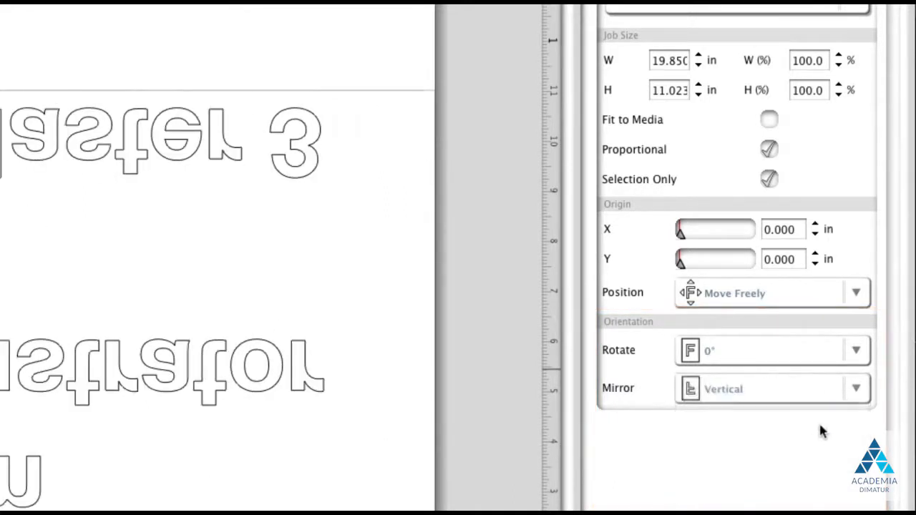
left_click(855, 390)
left_click(795, 490)
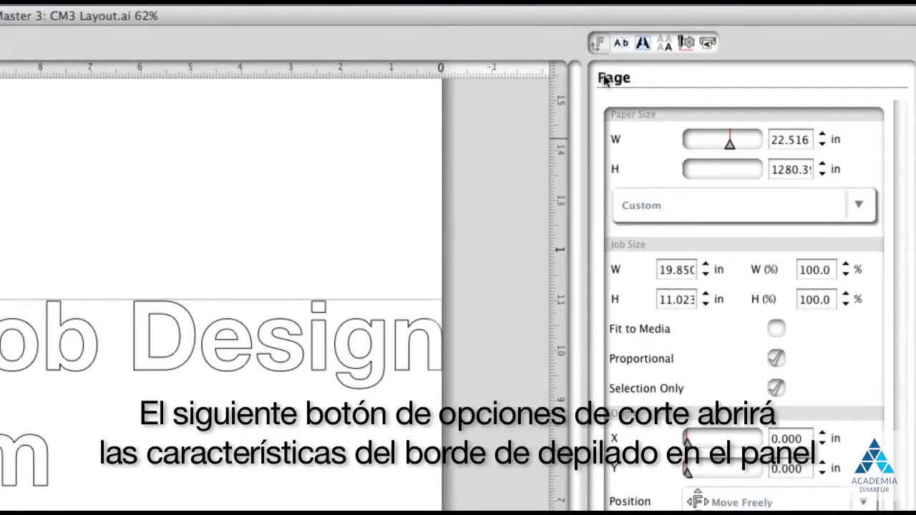
In the Weed Settings, show the weed border with Horizontal weed lines and move the design slightly on the page.
left_click(620, 46)
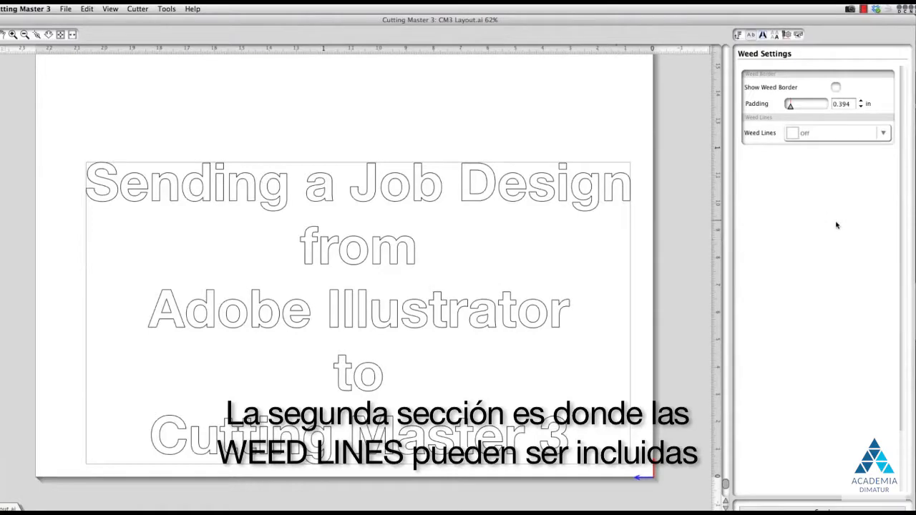
left_click(836, 86)
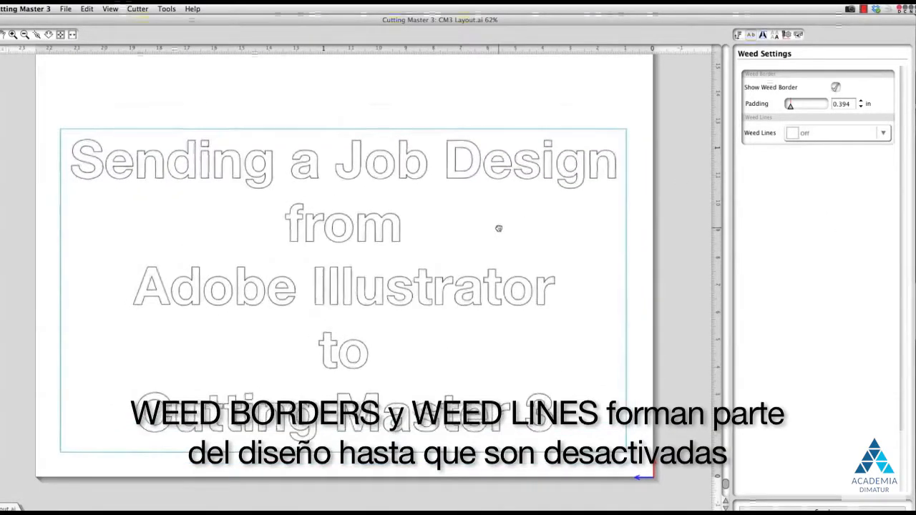
left_click(883, 135)
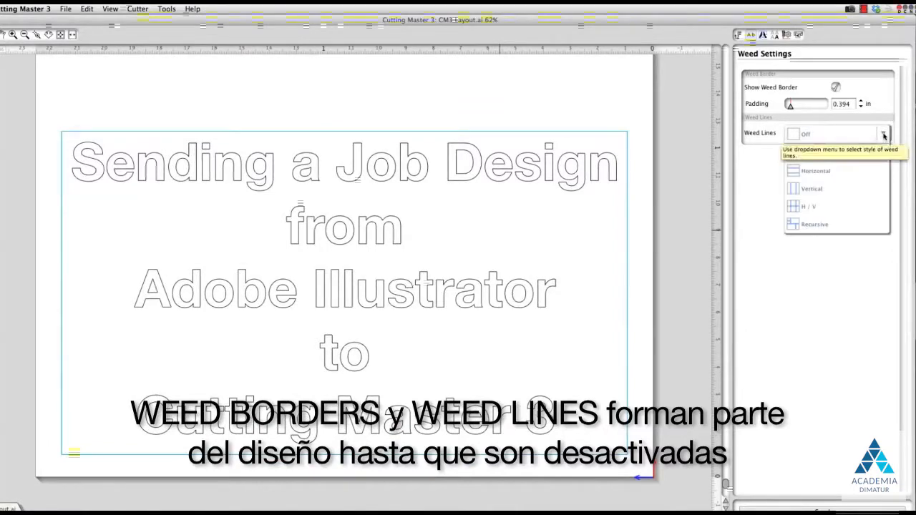
left_click(781, 176)
mouse_move(563, 223)
left_mouse_down()
mouse_move(536, 191)
mouse_move(565, 214)
left_mouse_up()
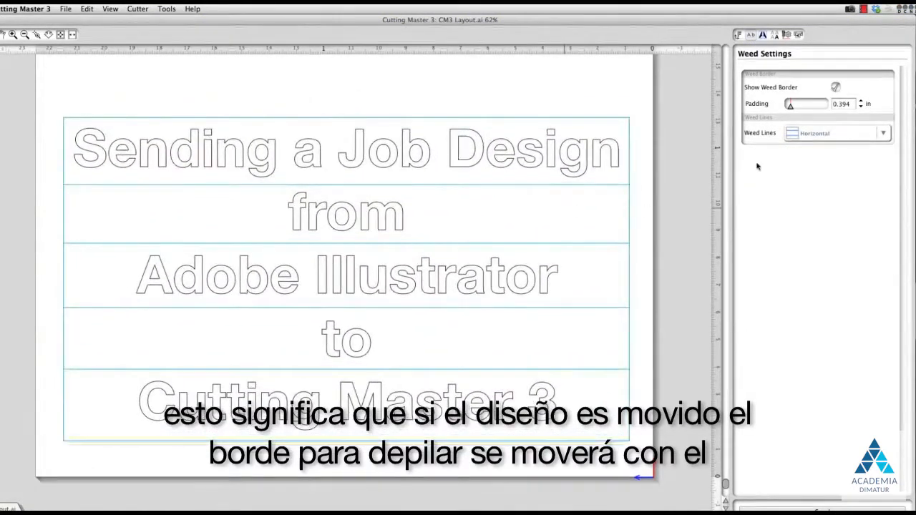
Turn the weed lines off, and hide and re-show the weed border around the design.
left_click(884, 133)
left_click(830, 131)
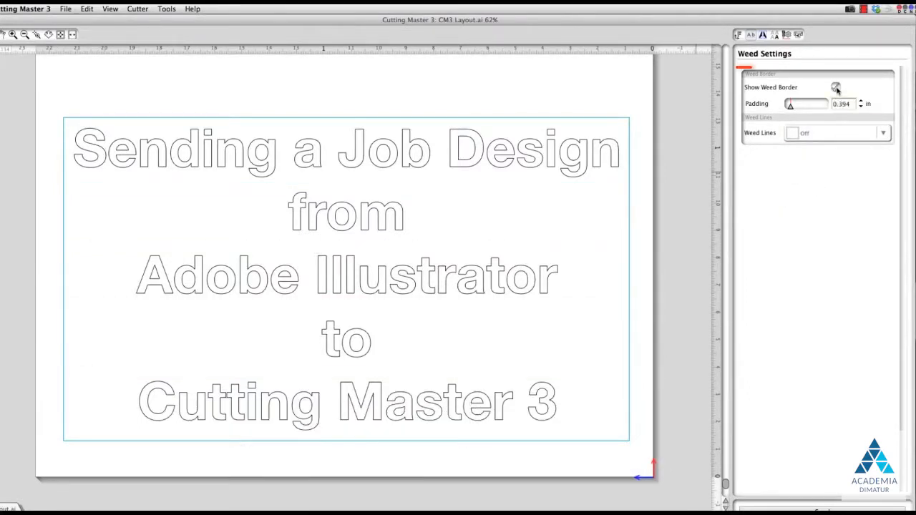
left_click(836, 87)
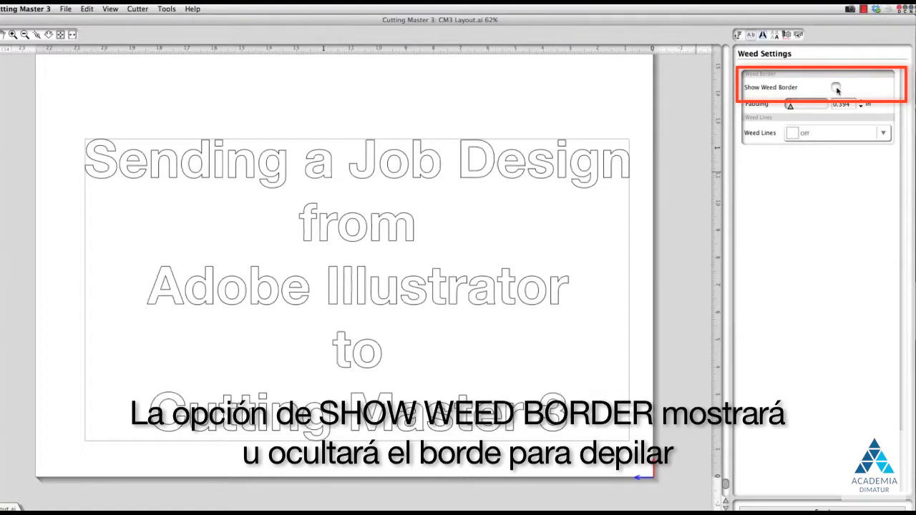
left_click(836, 88)
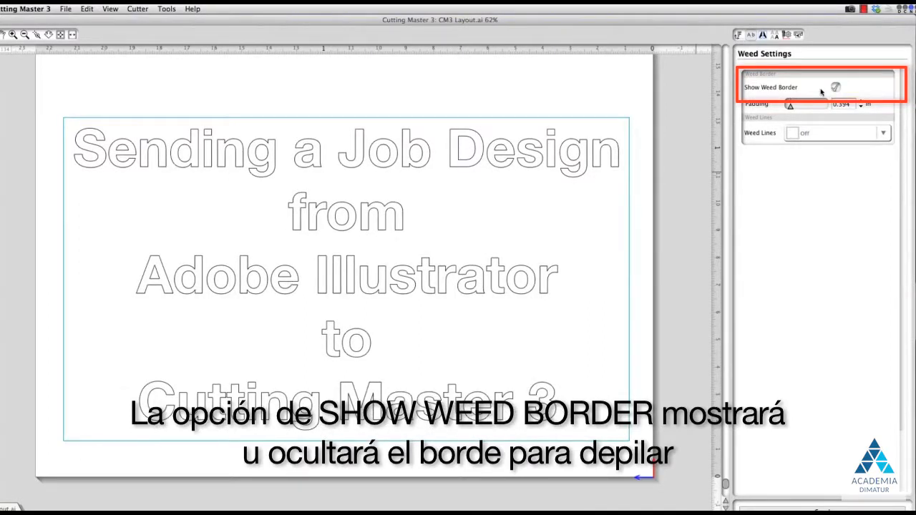
Increase the weed border padding to 0.527 in and set the weed lines to Horizontal.
left_click_drag(790, 106, 790, 106)
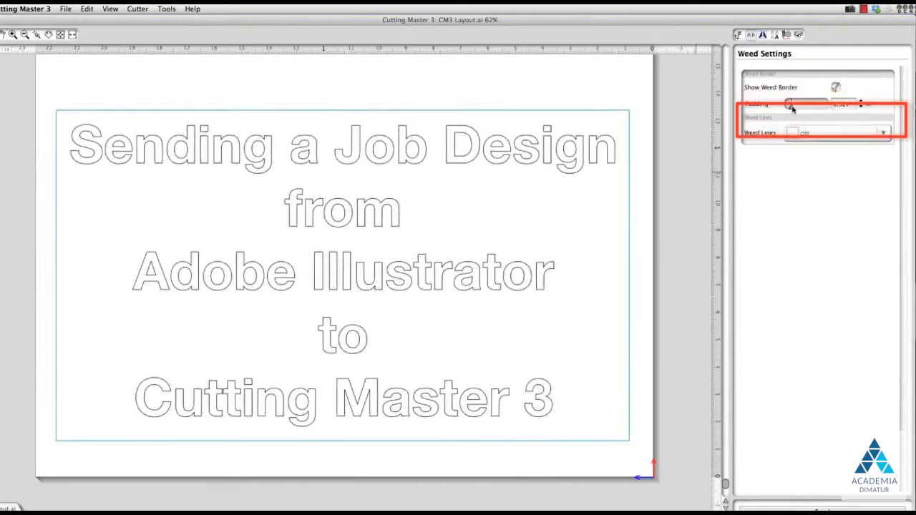
left_click(886, 135)
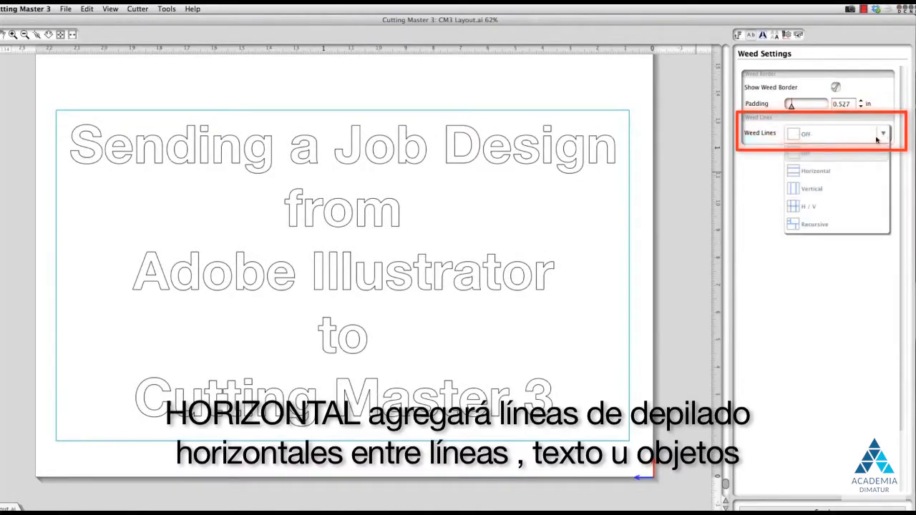
left_click(851, 170)
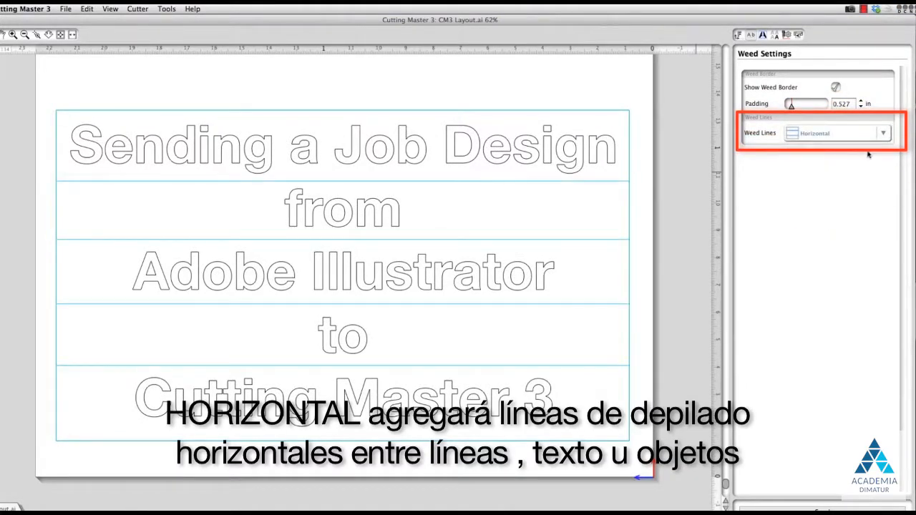
Compare the Vertical and H / V weed line styles on the design and set the weed lines to Recursive.
left_click(883, 134)
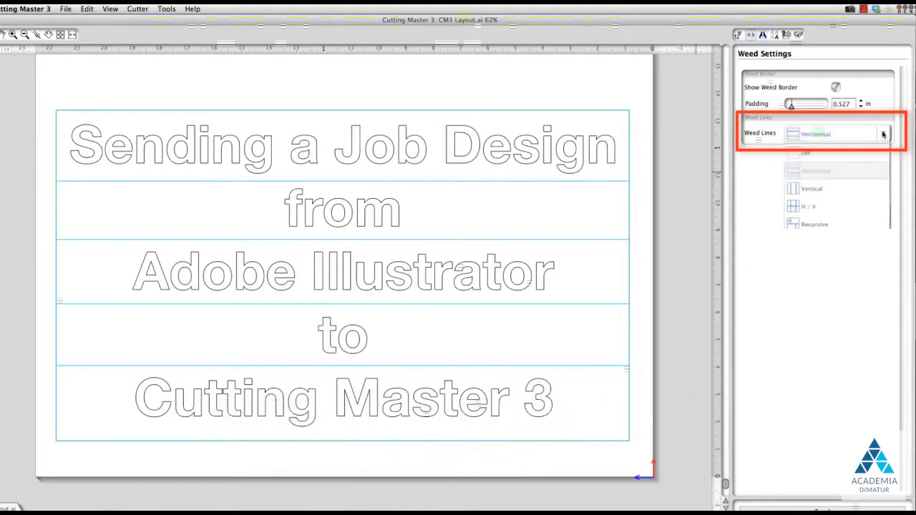
left_click(848, 190)
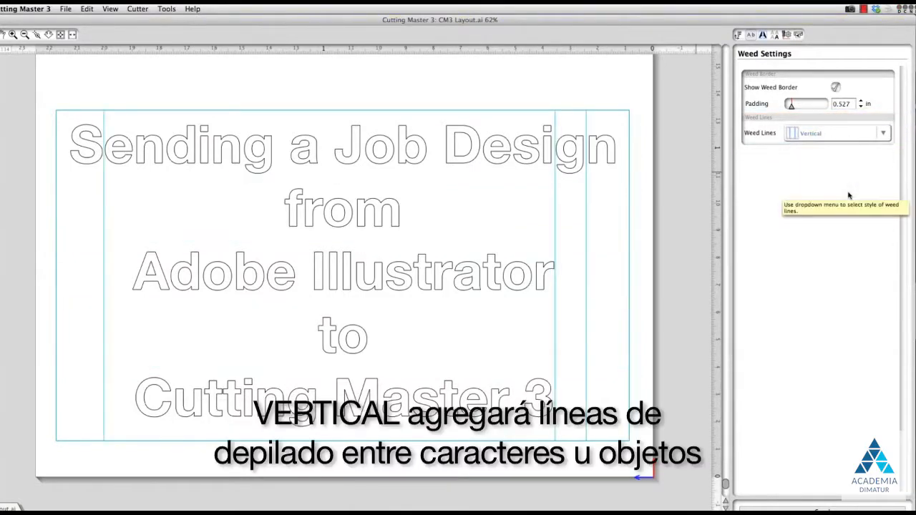
left_click(882, 132)
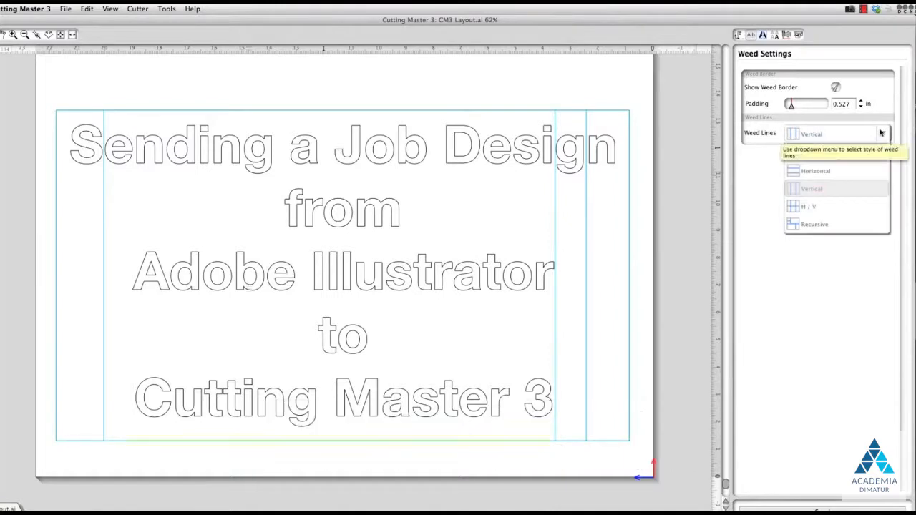
left_click(841, 209)
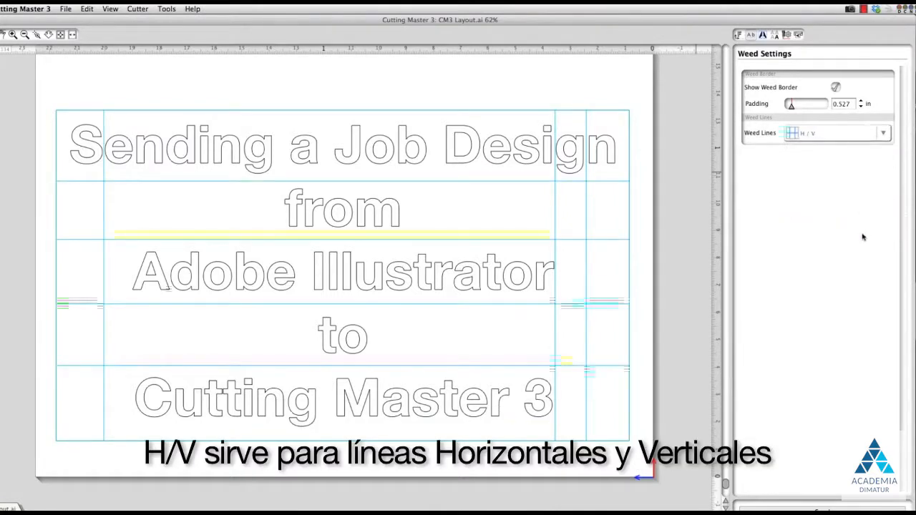
left_click(885, 134)
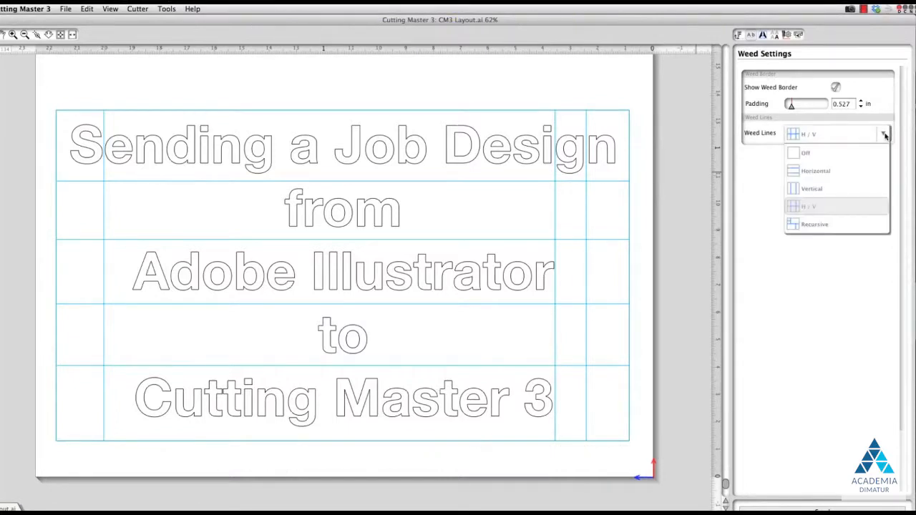
left_click(842, 227)
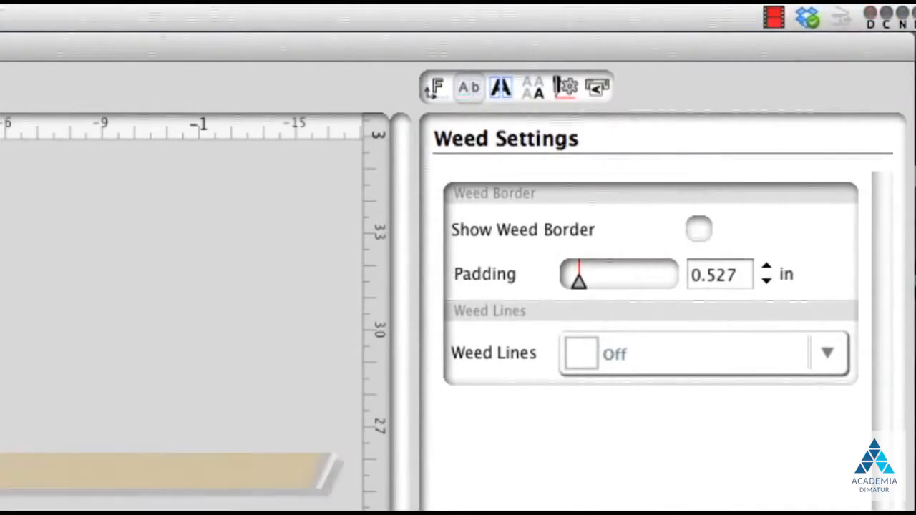
In the Tiling settings, shift the tiling pattern's Origin X to about 6.329 in and switch the grid to Automatic.
left_click(501, 87)
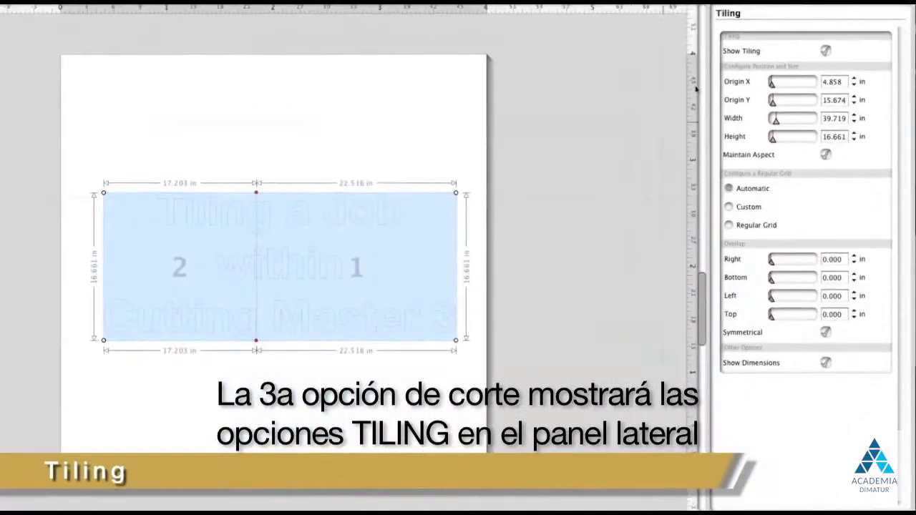
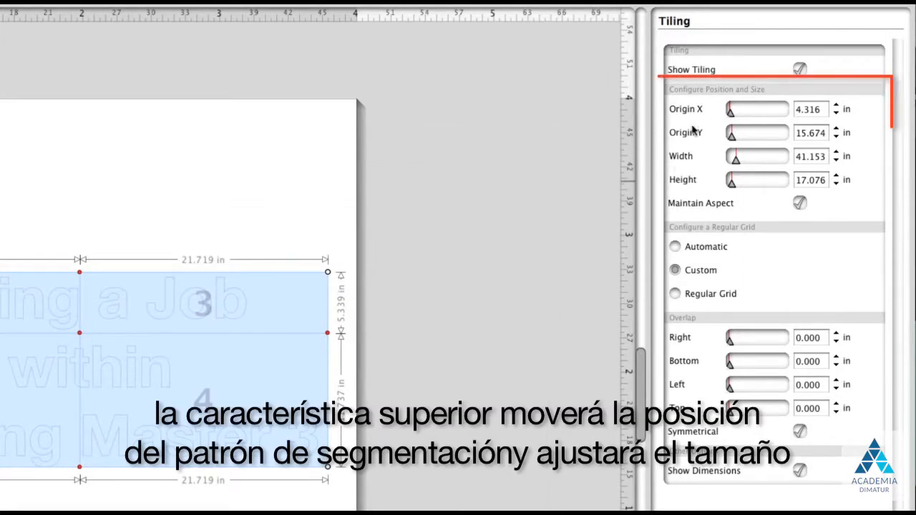
left_click_drag(730, 112, 730, 114)
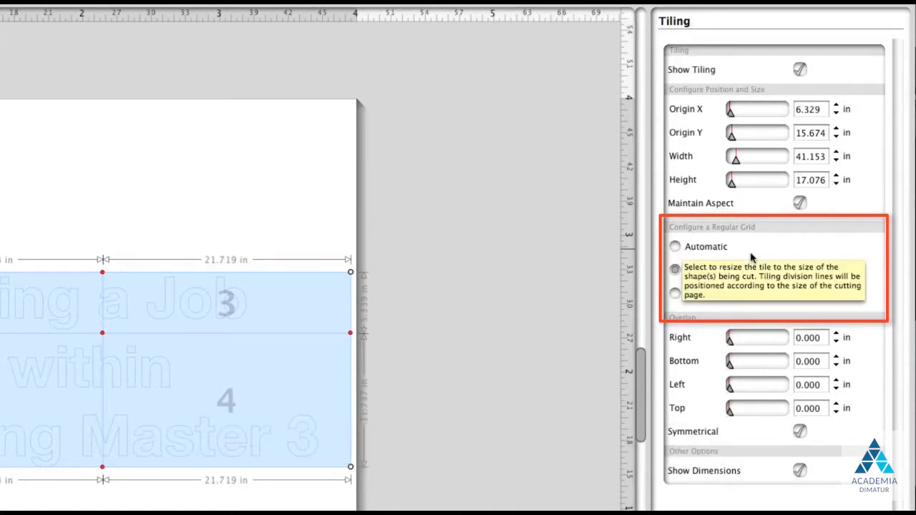
left_click(678, 248)
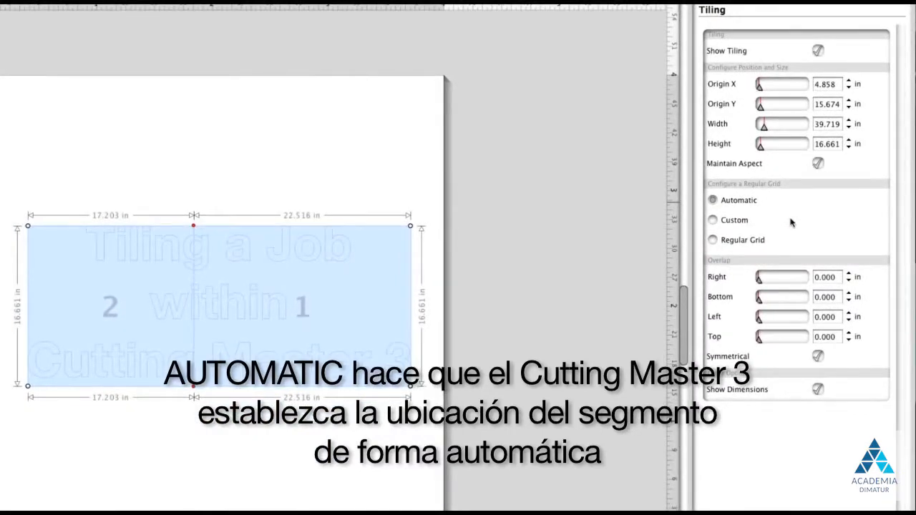
Switch the tiling grid to Custom and add a horizontal division about 5.112 in below the pattern's upper edge.
left_click(713, 221)
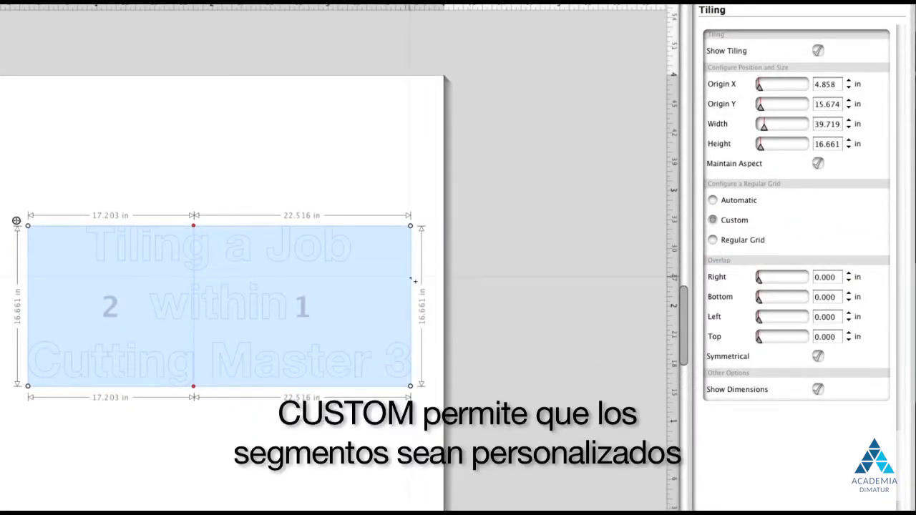
left_click_drag(412, 274, 28, 276)
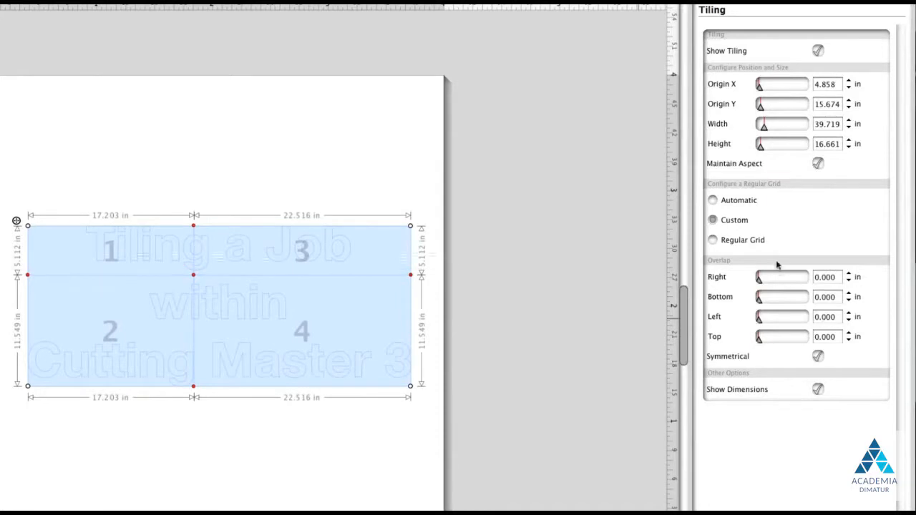
Try a Regular Grid tiling with 4 columns and 4 rows, and return the grid to Automatic.
left_click(714, 242)
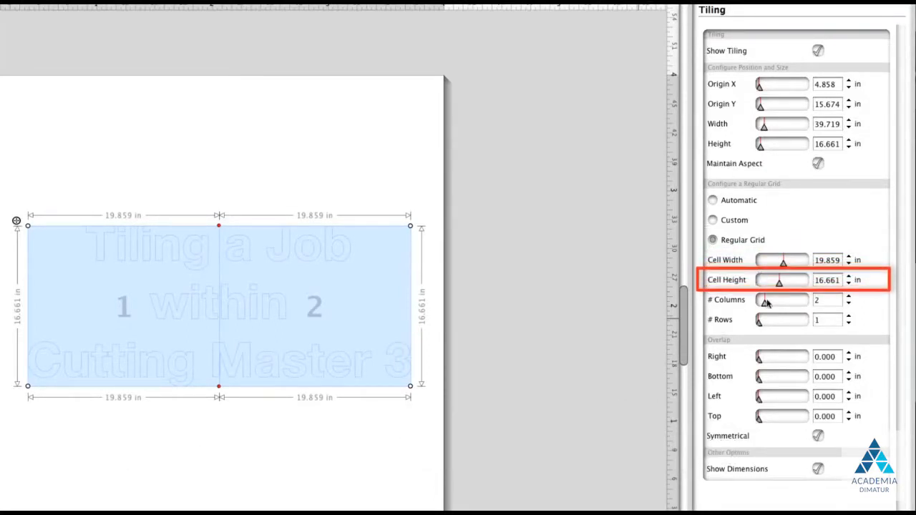
mouse_move(762, 304)
left_mouse_down()
mouse_move(780, 304)
mouse_move(777, 321)
left_mouse_up()
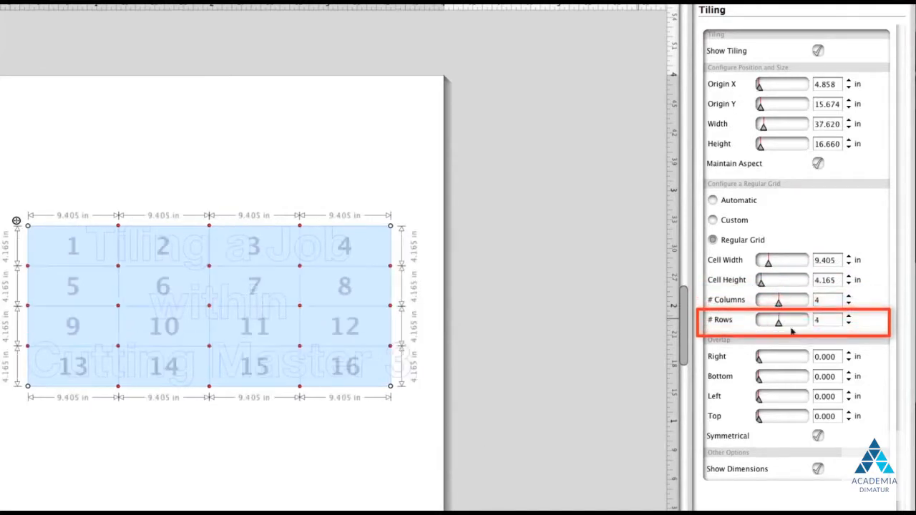
left_click(712, 201)
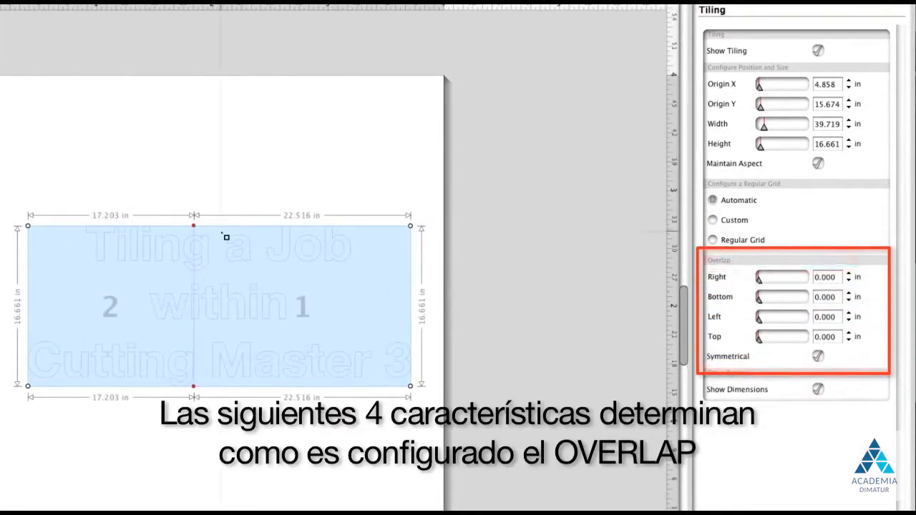
Add a horizontal tile division about 4.486 in below the upper edge, with overlaps of about 0.509 in right/left and 0.632 in bottom/top.
left_click_drag(32, 272, 459, 275)
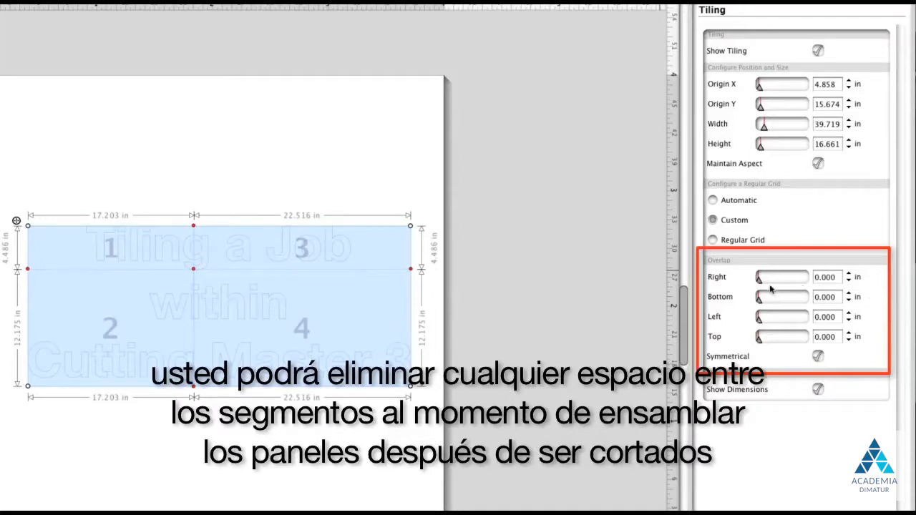
left_click_drag(760, 283, 779, 306)
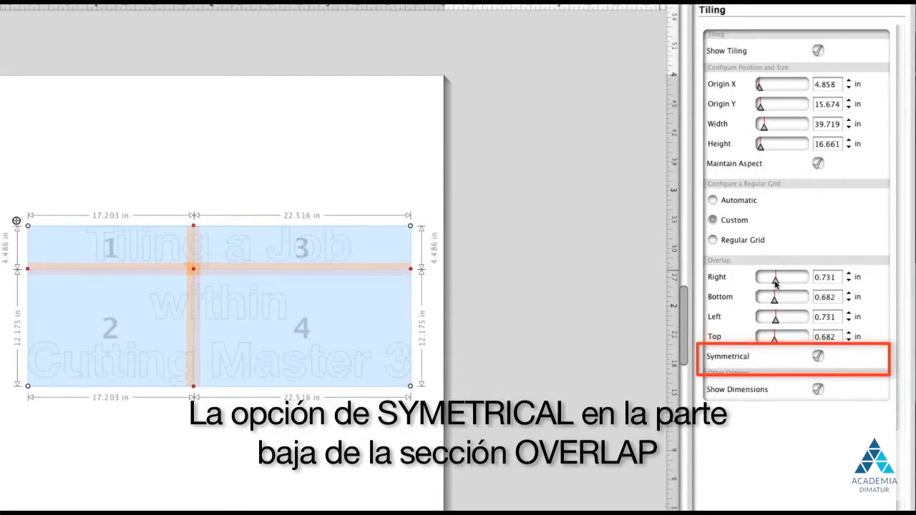
mouse_move(775, 299)
left_mouse_down()
mouse_move(766, 303)
mouse_move(784, 282)
mouse_move(771, 284)
left_mouse_up()
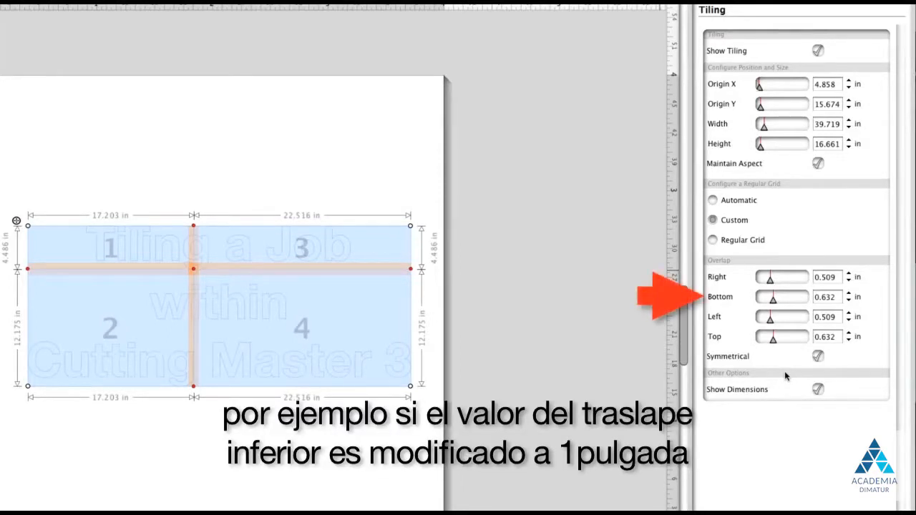
Set the Bottom and Right tile overlaps to 1 in each.
double_click(819, 299)
type("1")
key("Return")
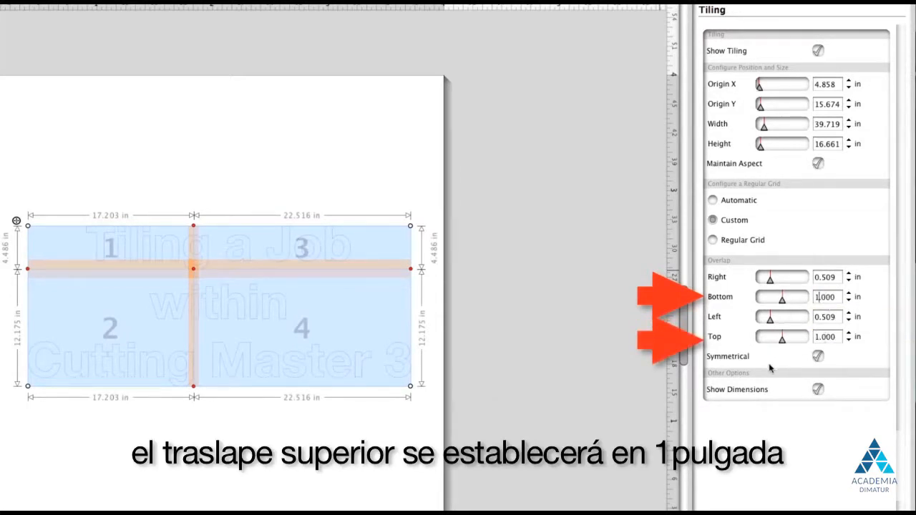
double_click(823, 279)
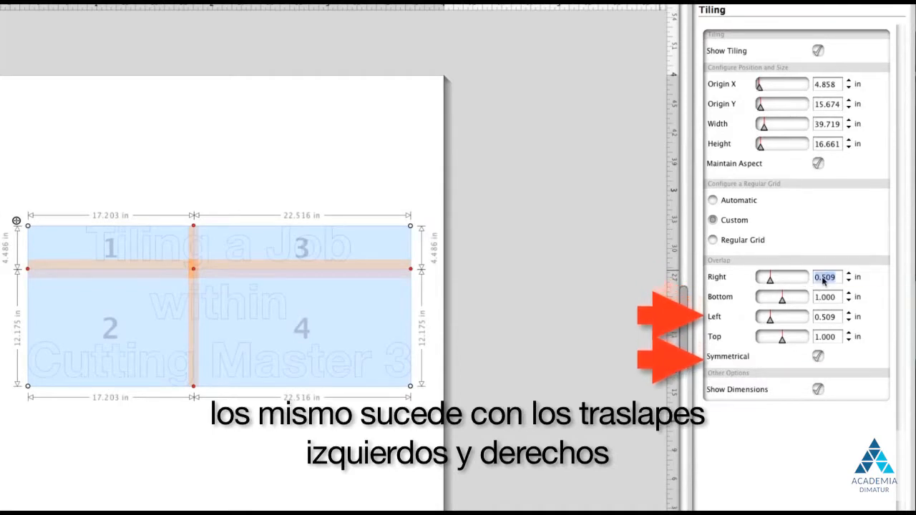
type("1")
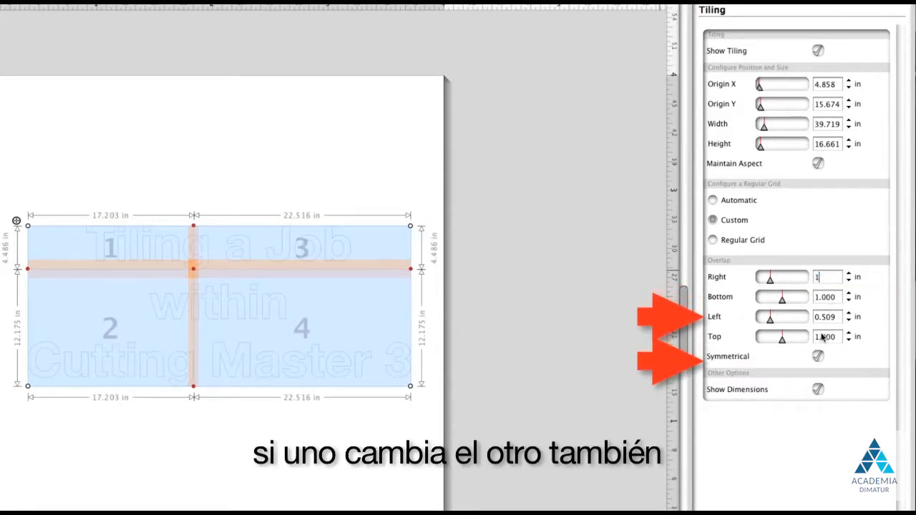
double_click(825, 318)
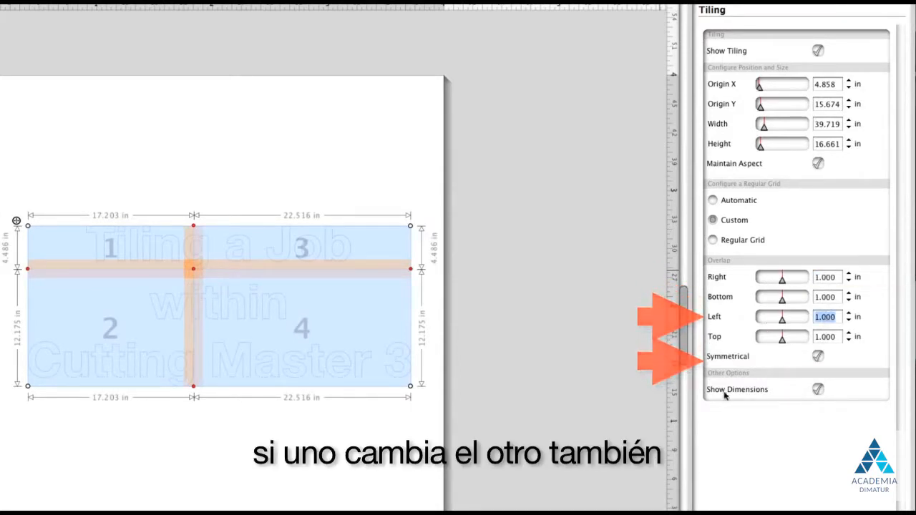
Toggle the tile dimensions off and on to compare the tiling preview with and without them.
left_click(817, 390)
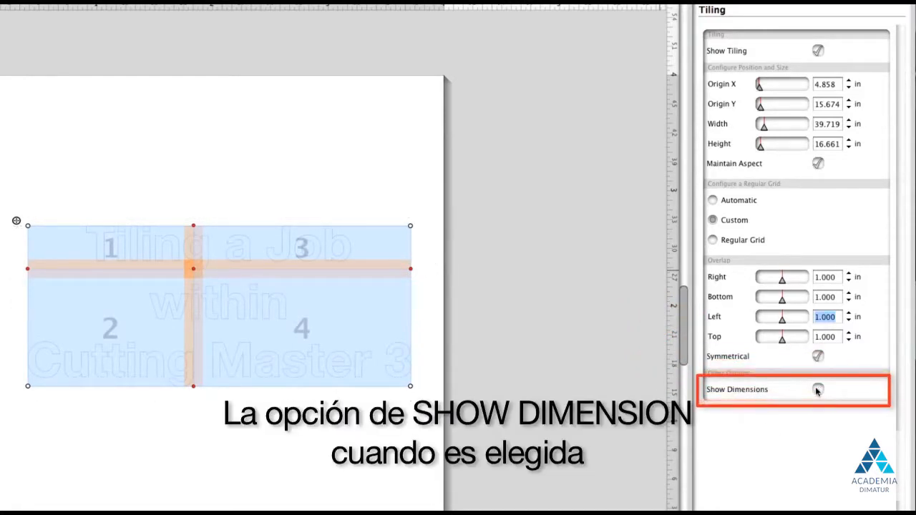
left_click(817, 390)
left_click(817, 390)
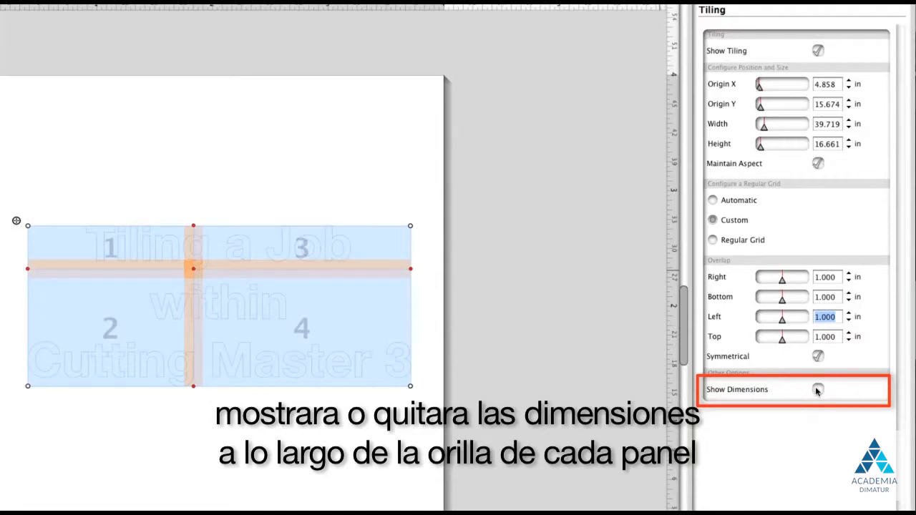
left_click(817, 389)
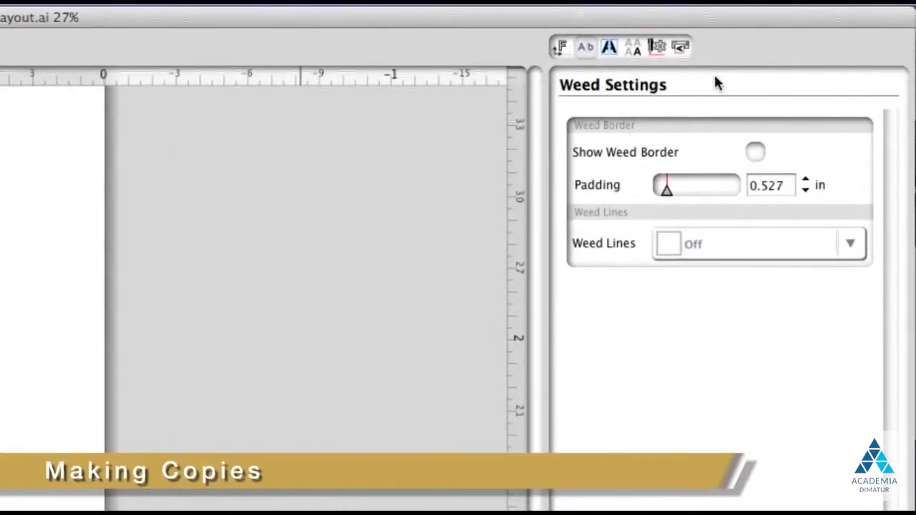
Make matrix copies of the job with 12 rows and 8 columns, and limit the matrix to the media.
left_click(633, 48)
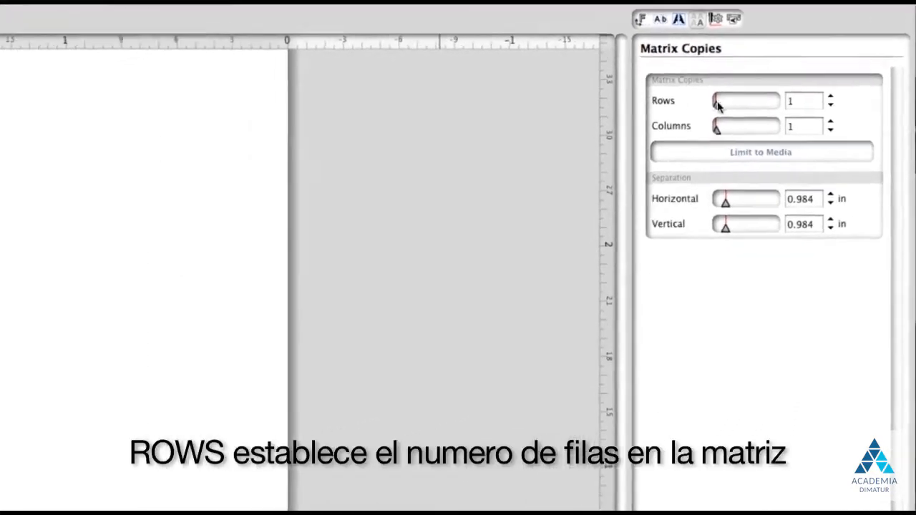
left_click_drag(716, 105, 719, 106)
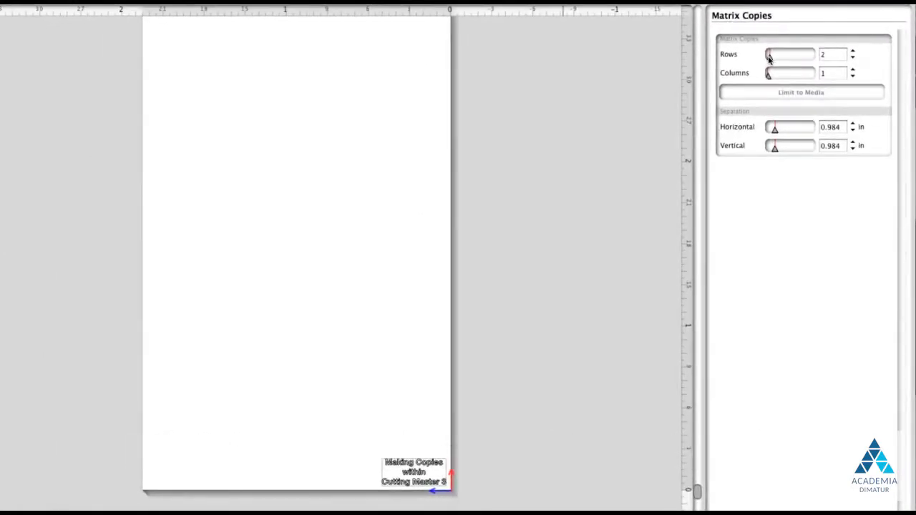
left_click_drag(769, 58, 795, 63)
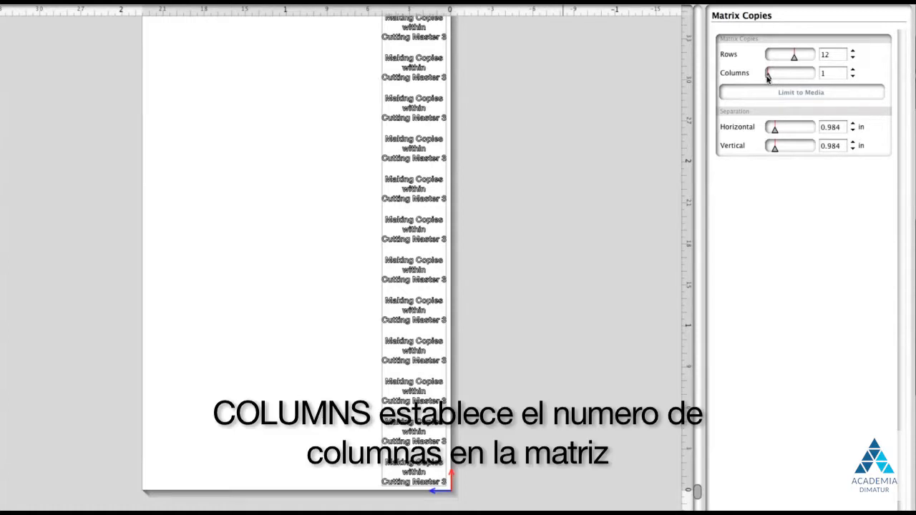
left_click_drag(767, 79, 785, 80)
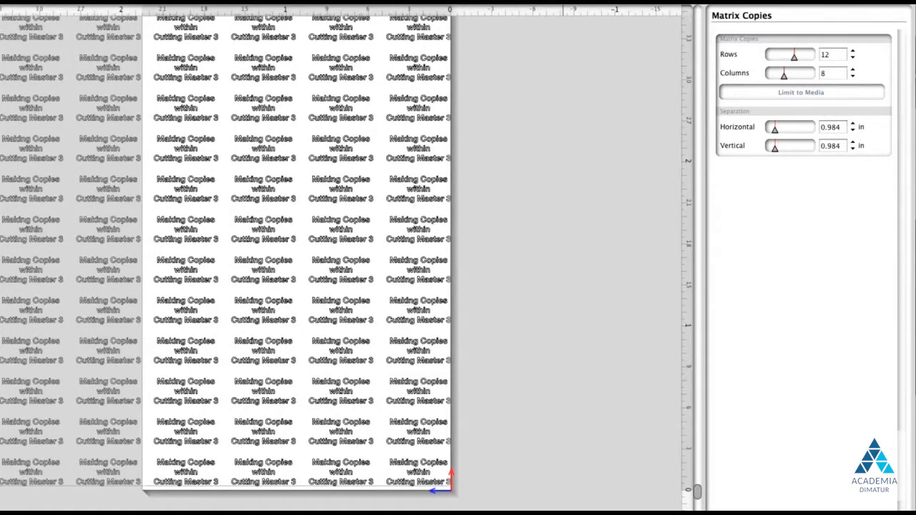
left_click(839, 94)
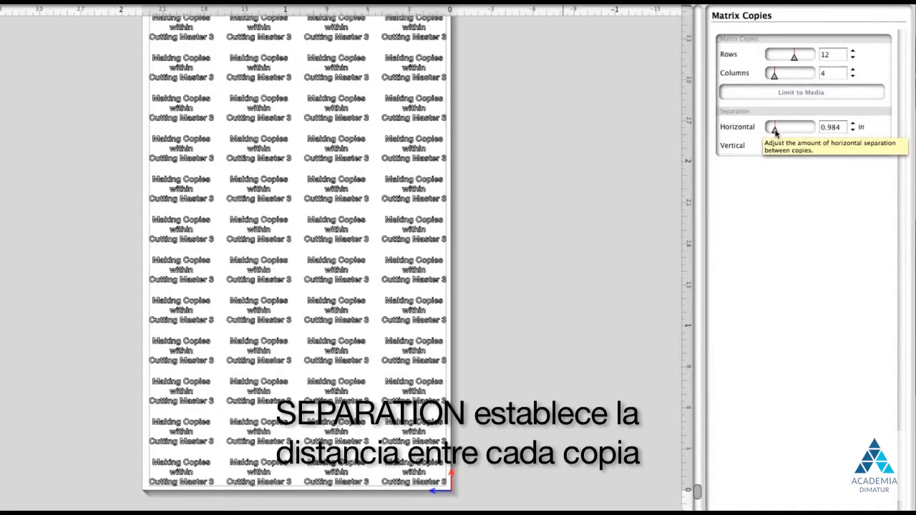
Reduce the horizontal separation between the copies to 0.274 in and reduce their vertical separation as well.
left_click_drag(774, 132, 770, 136)
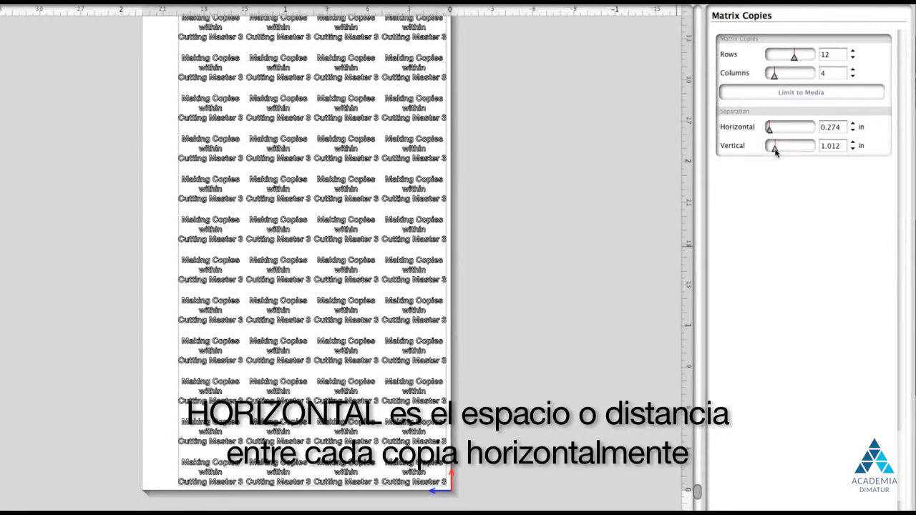
left_click_drag(774, 152, 771, 152)
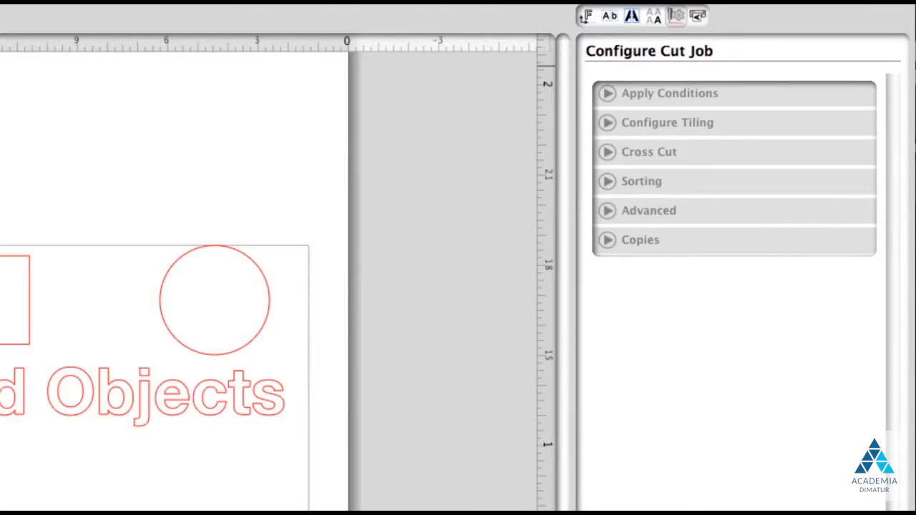
Apply the cut conditions by color and try excluding the blue and the red objects in turn.
left_click(666, 94)
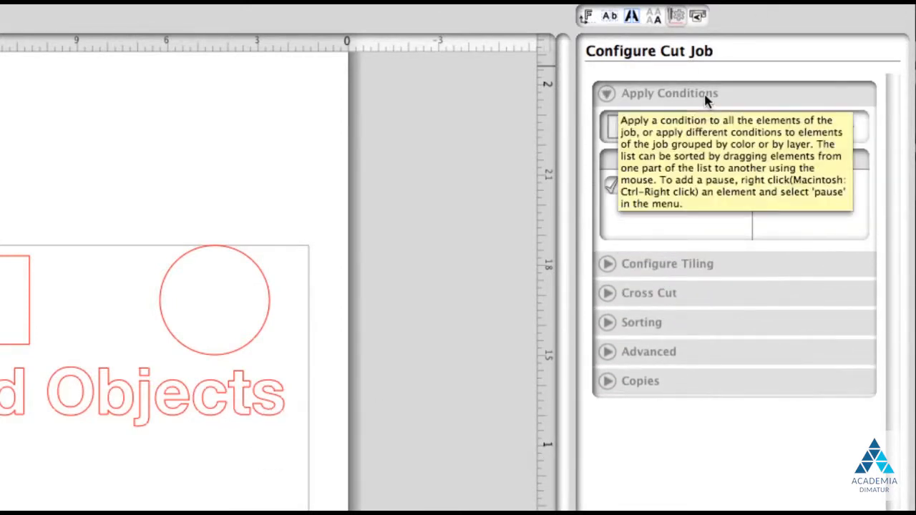
left_click(697, 95)
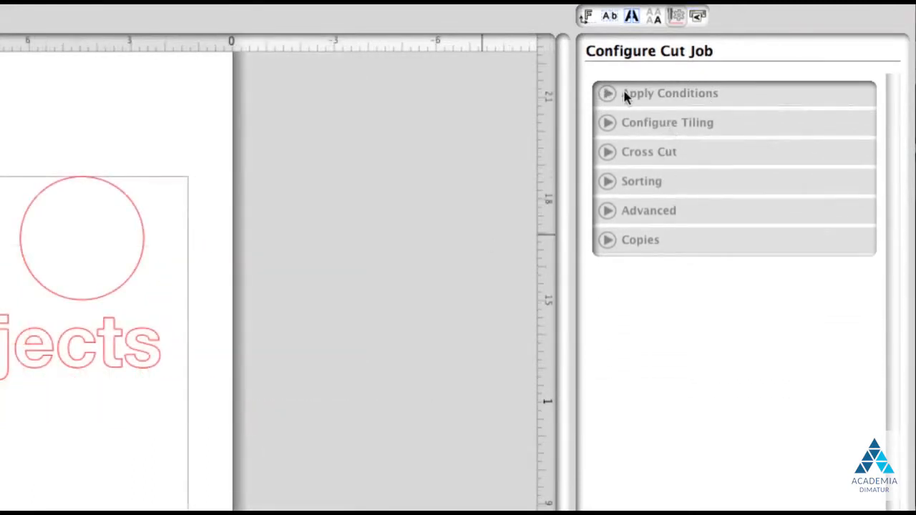
left_click(623, 95)
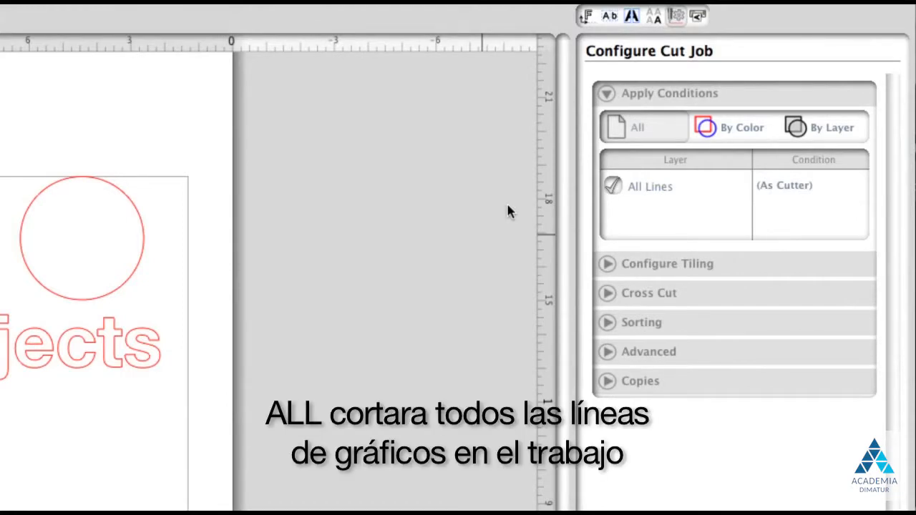
left_click(742, 123)
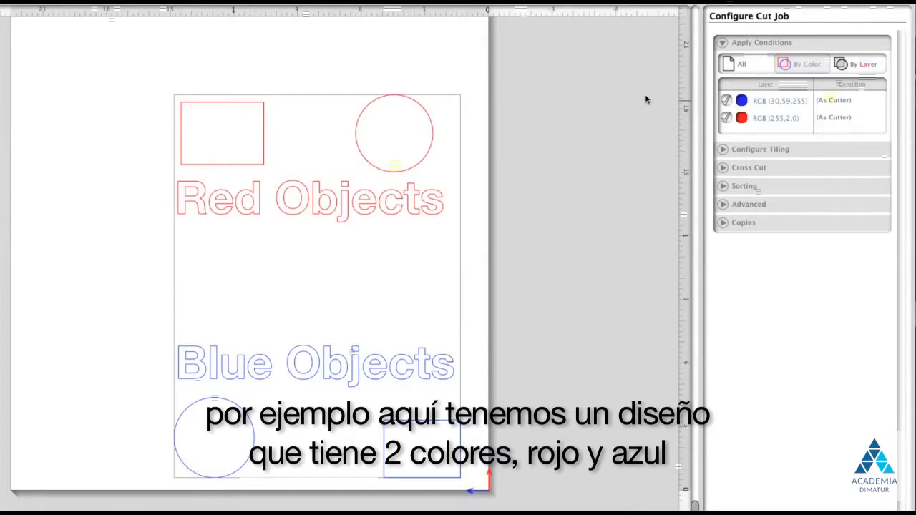
left_click(726, 101)
left_click(726, 101)
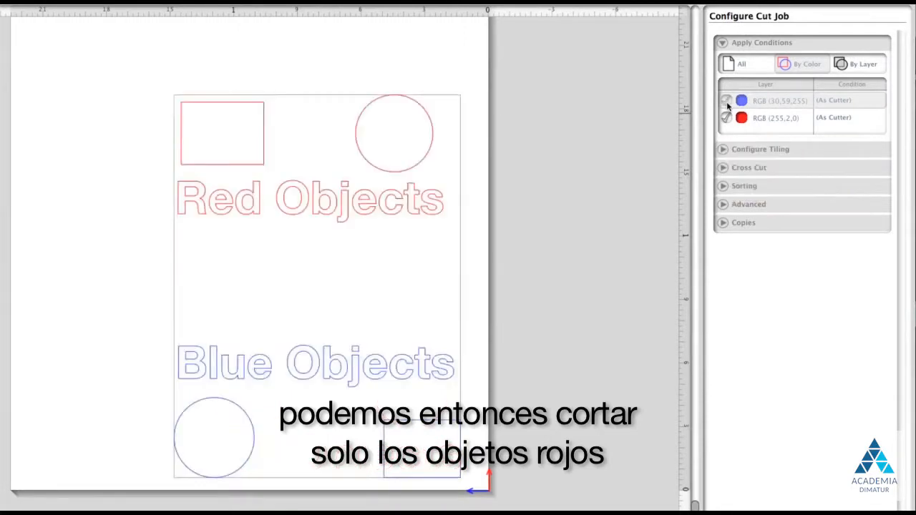
left_click(727, 118)
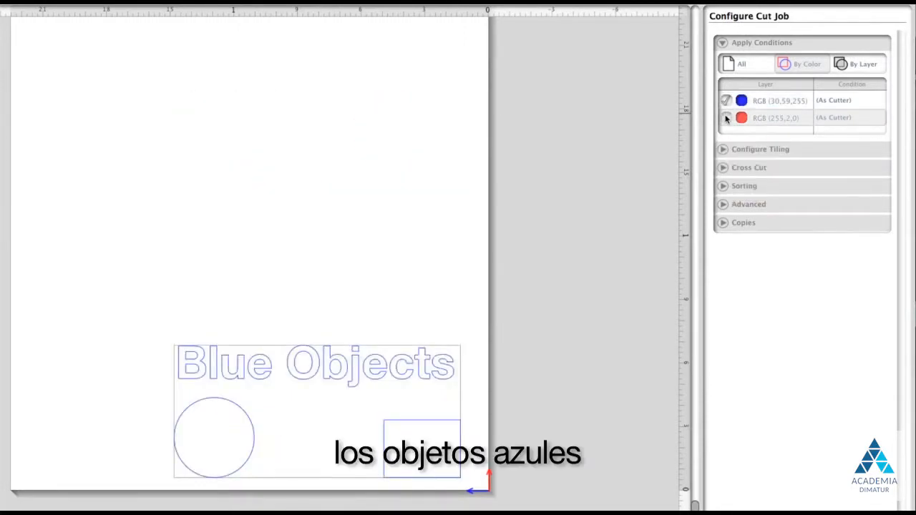
left_click(726, 118)
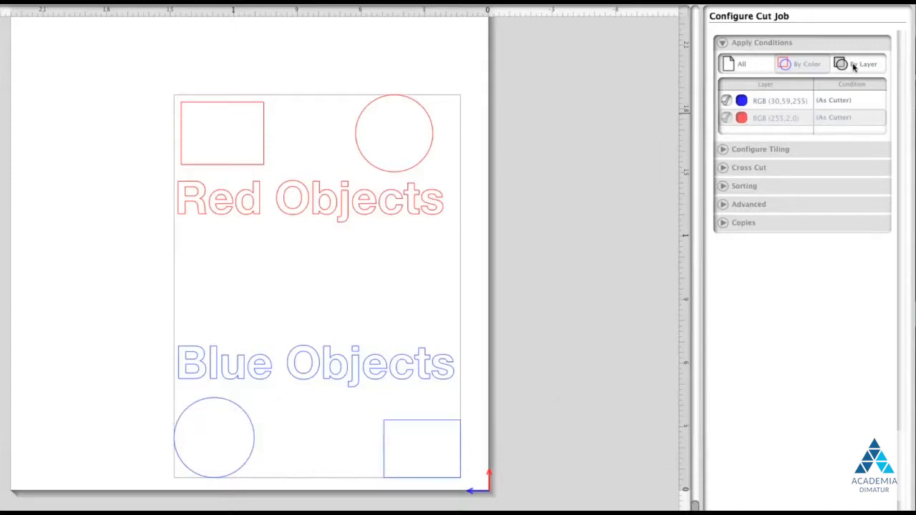
Switch the cut conditions to By Layer and try excluding the Blue Layer and the Red Layer in turn.
left_click(832, 69)
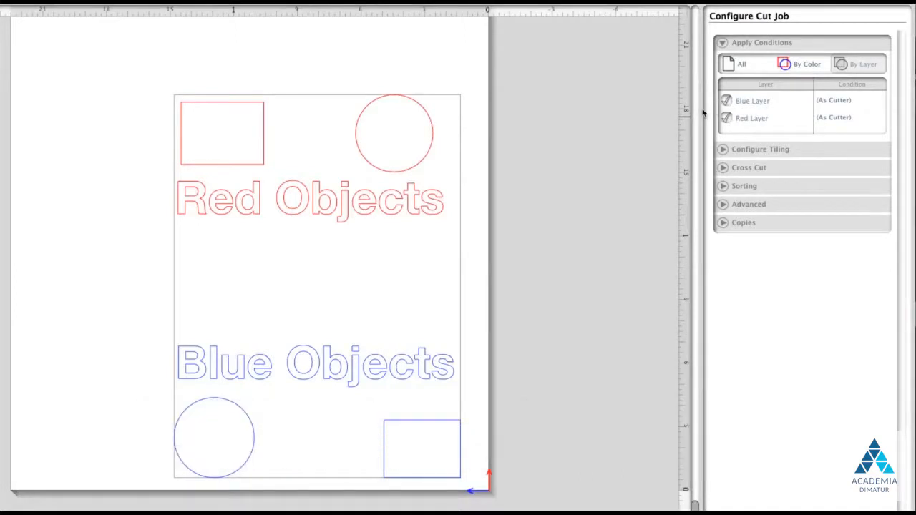
left_click(726, 102)
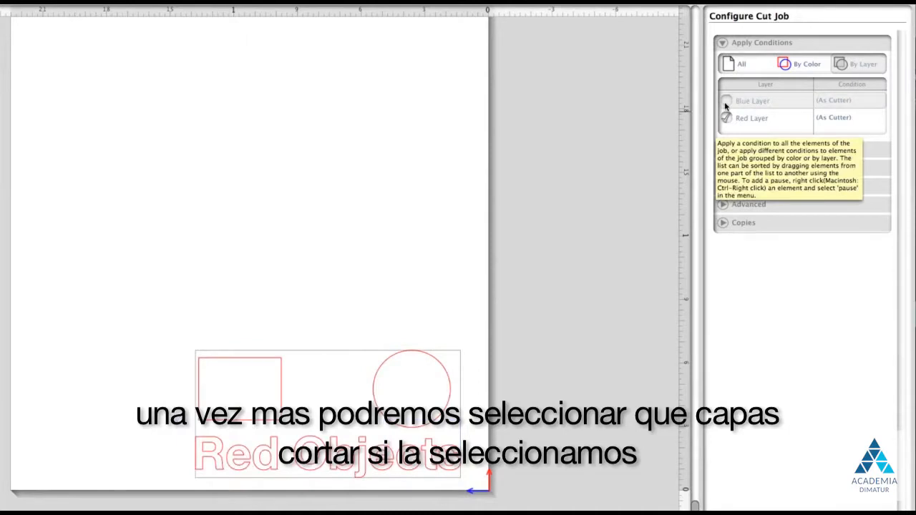
left_click(725, 103)
left_click(726, 119)
left_click(726, 119)
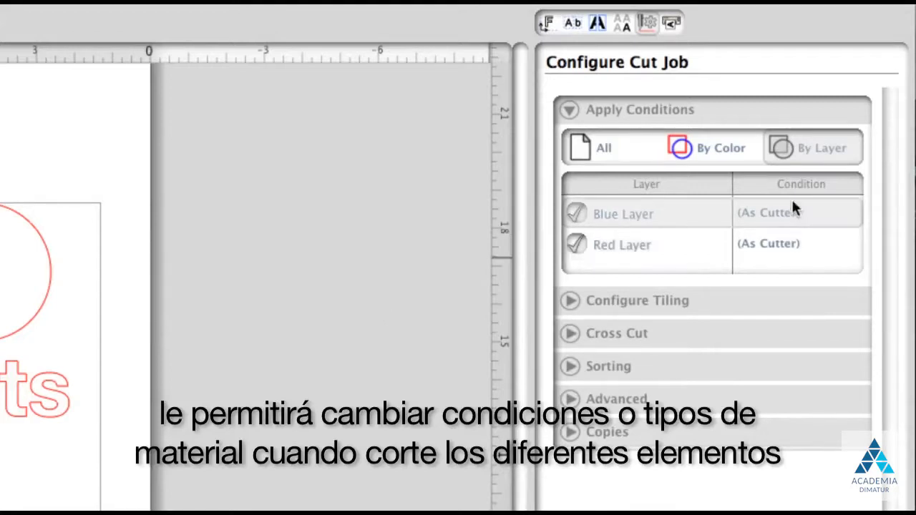
Apply a single condition to the whole job by setting All Lines to Condition No. 2.
left_click(644, 146)
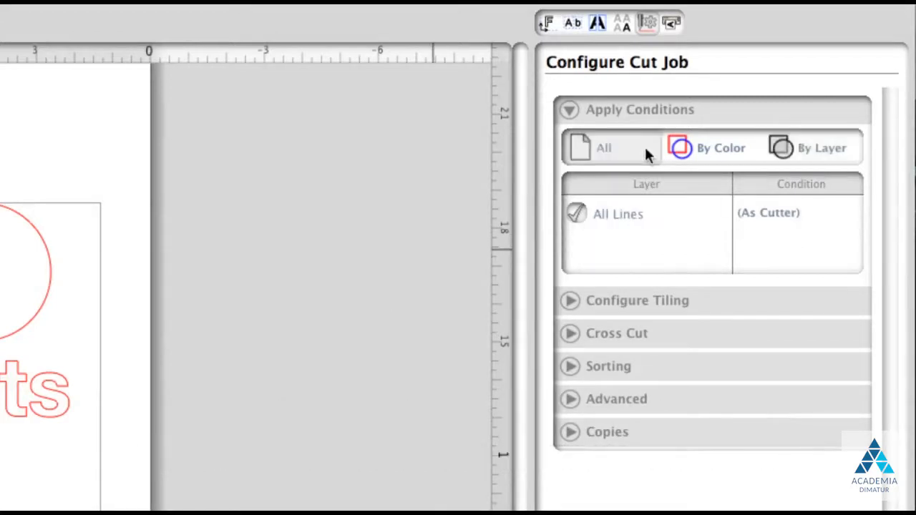
left_click(790, 214)
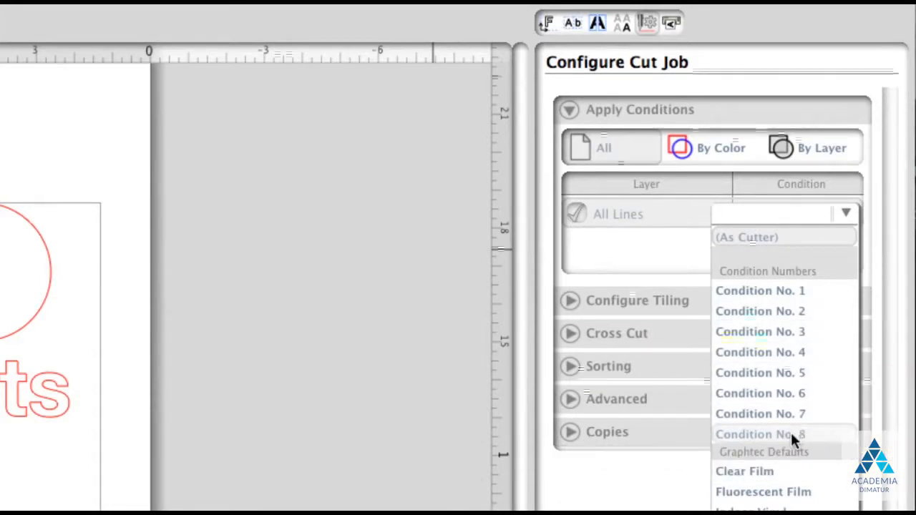
left_click(789, 309)
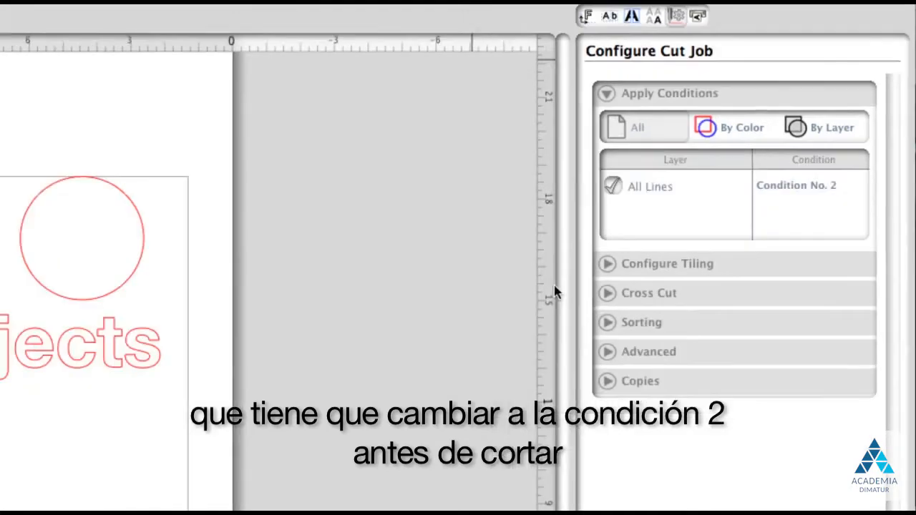
Switch the cut conditions to By Color and add a pause after the blue RGB (30,59,255) entry.
left_click(744, 126)
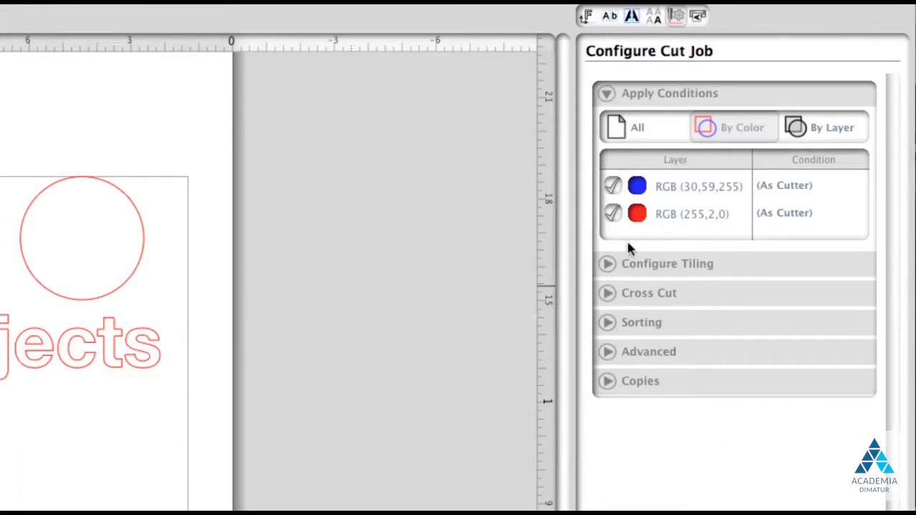
right_click(739, 194)
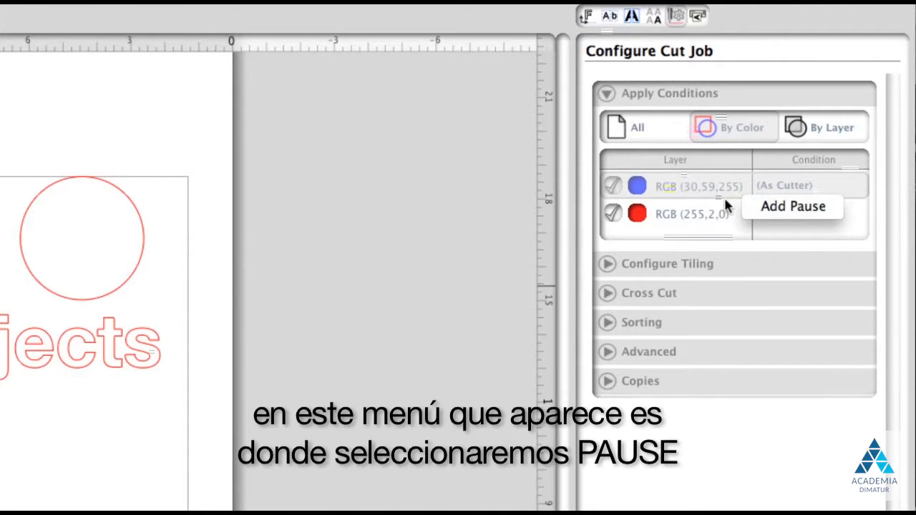
left_click(783, 206)
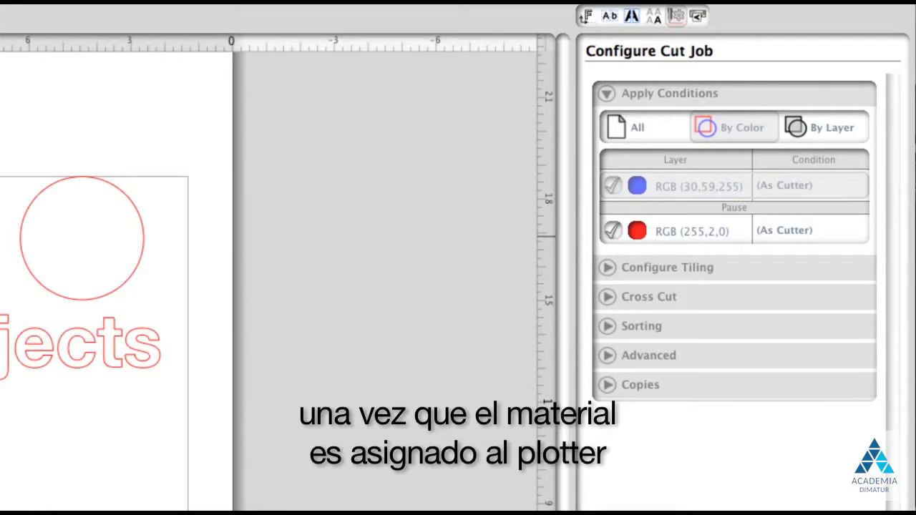
Assign the Fluorescent Film condition to the blue lines and Indoor Vinyl to the red lines.
left_click(820, 186)
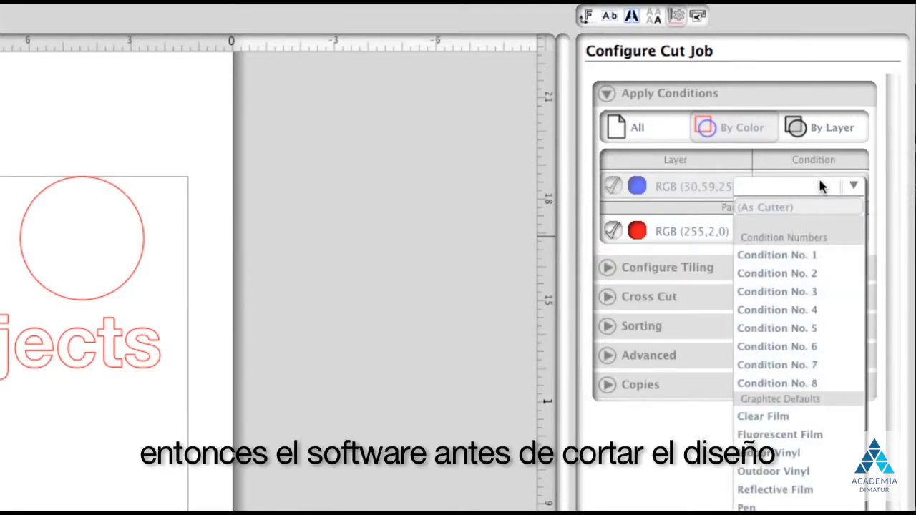
left_click(771, 432)
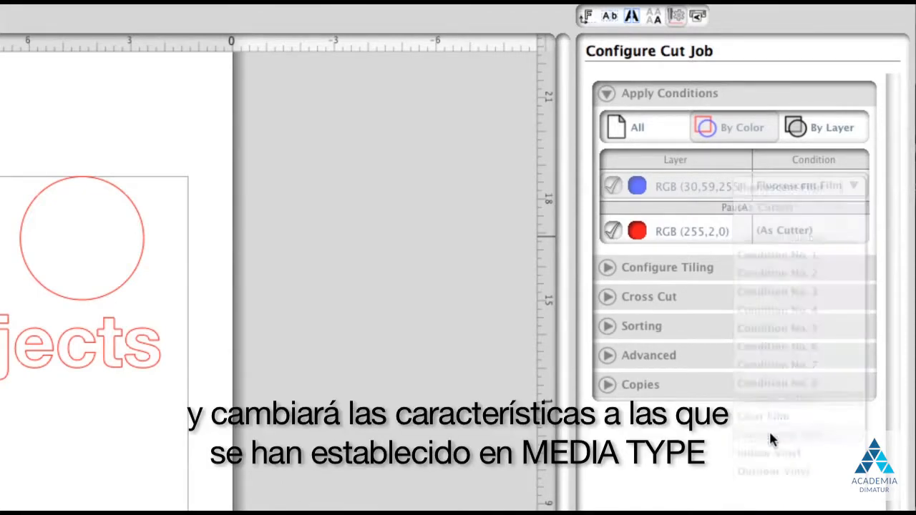
left_click(807, 229)
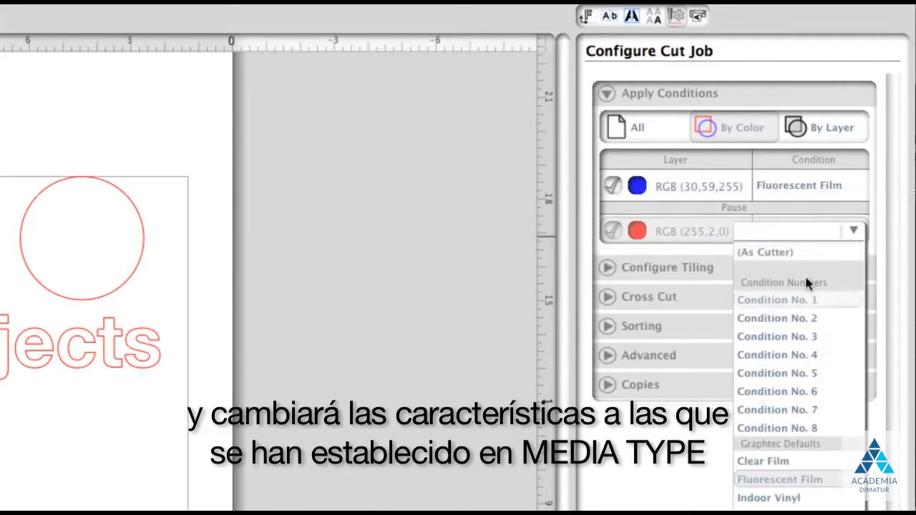
left_click(781, 497)
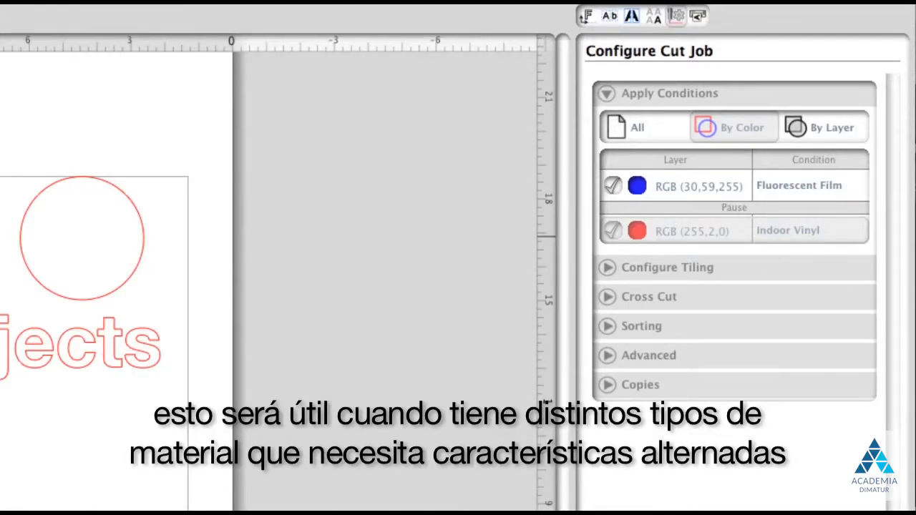
Apply the conditions by layer, with Normal Cutting for the Blue Layer and Cut Through Backing for the Red Layer.
left_click(824, 124)
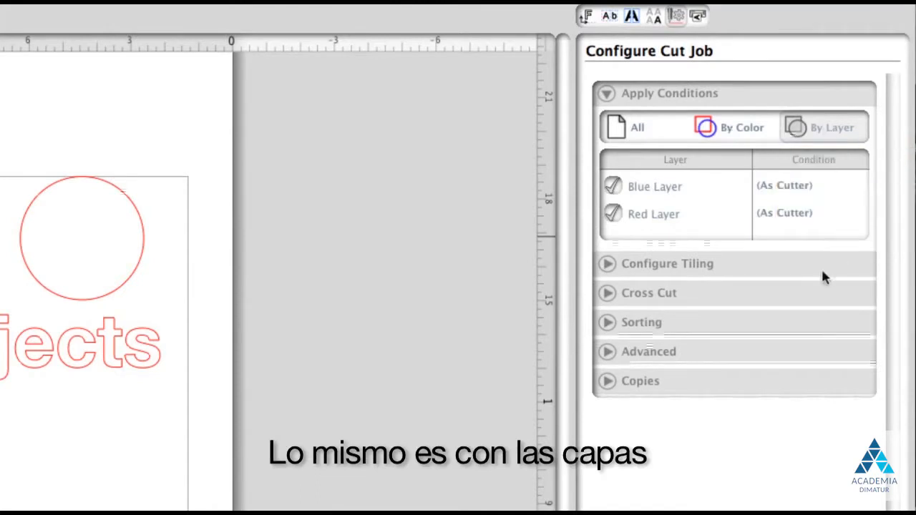
left_click(805, 187)
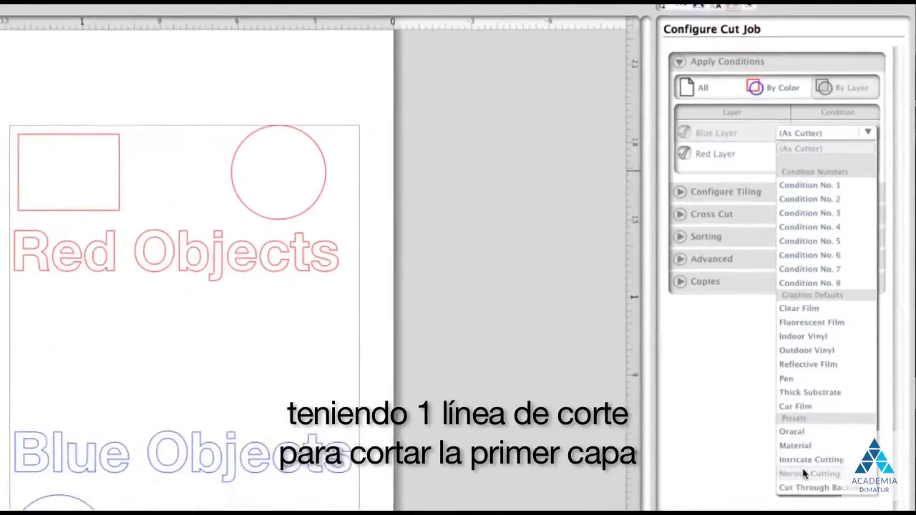
left_click(803, 474)
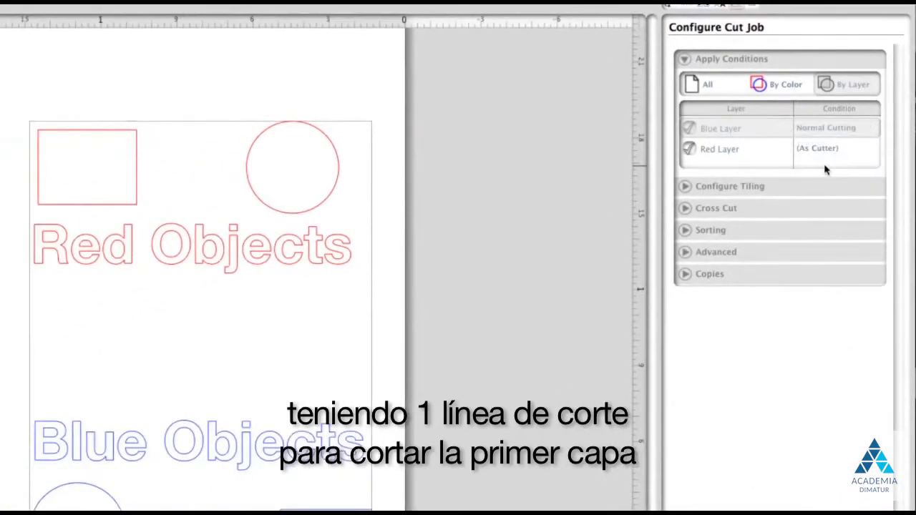
left_click(817, 155)
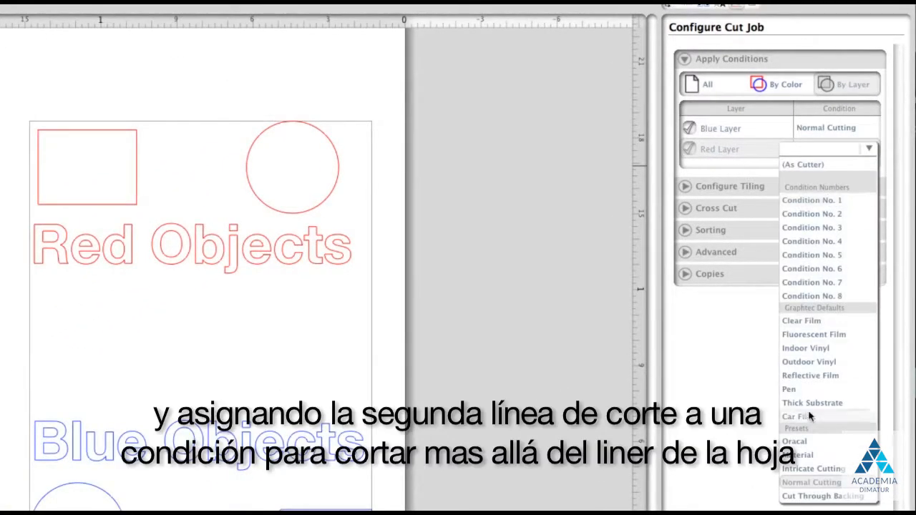
left_click(803, 498)
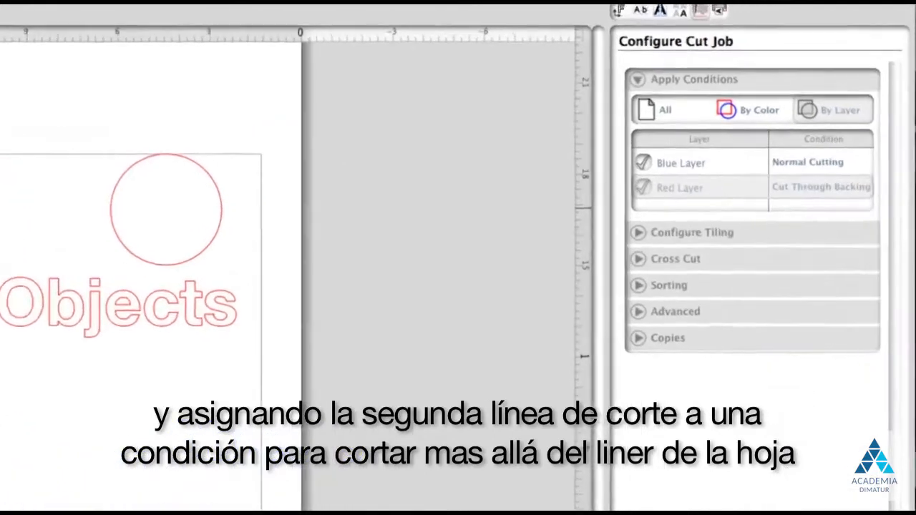
Switch Cut Tiles off and on again in the tiling configuration to preview the complete design.
left_click(786, 236)
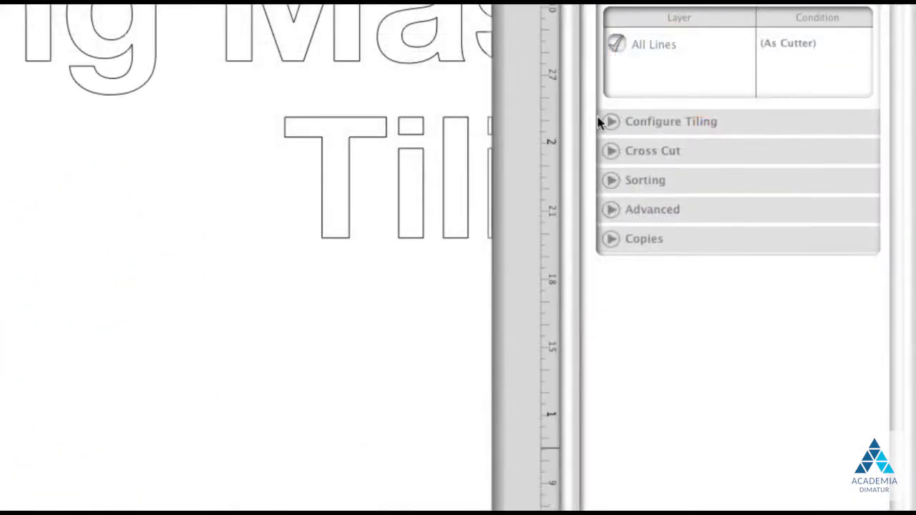
left_click(610, 123)
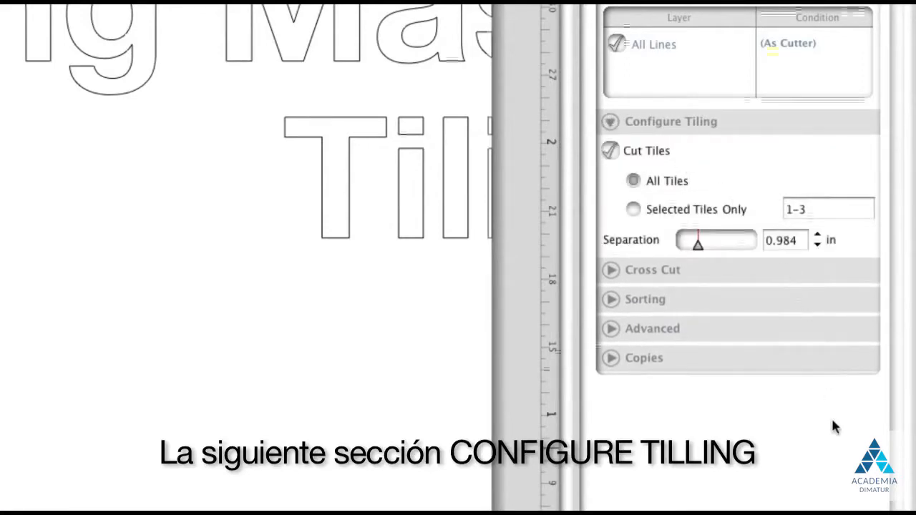
left_click(611, 150)
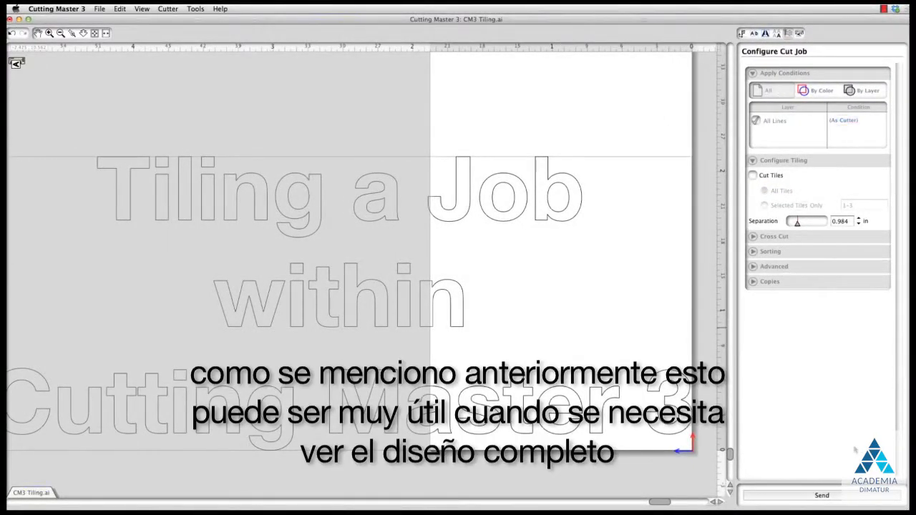
left_click(753, 174)
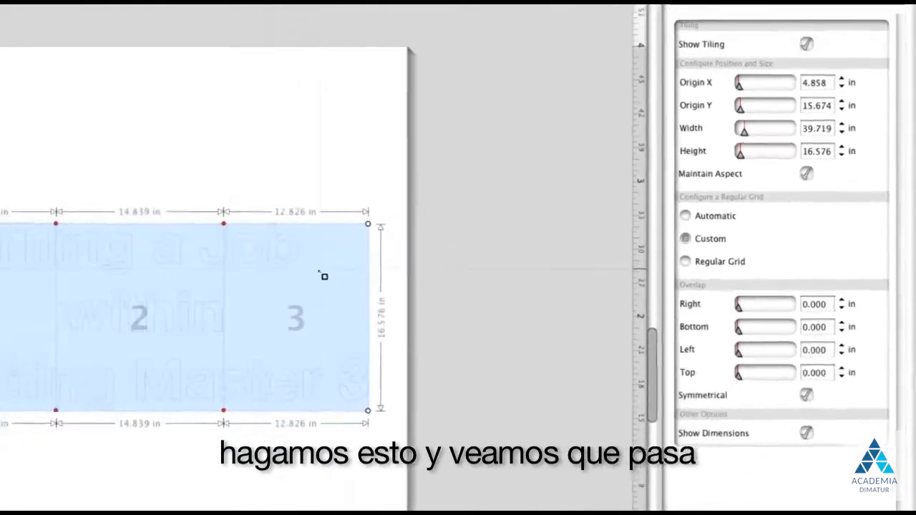
Deselect tiles 2 and 3 in the tiling preview, leaving only tile 1 selected.
left_click(320, 273)
left_click(147, 275)
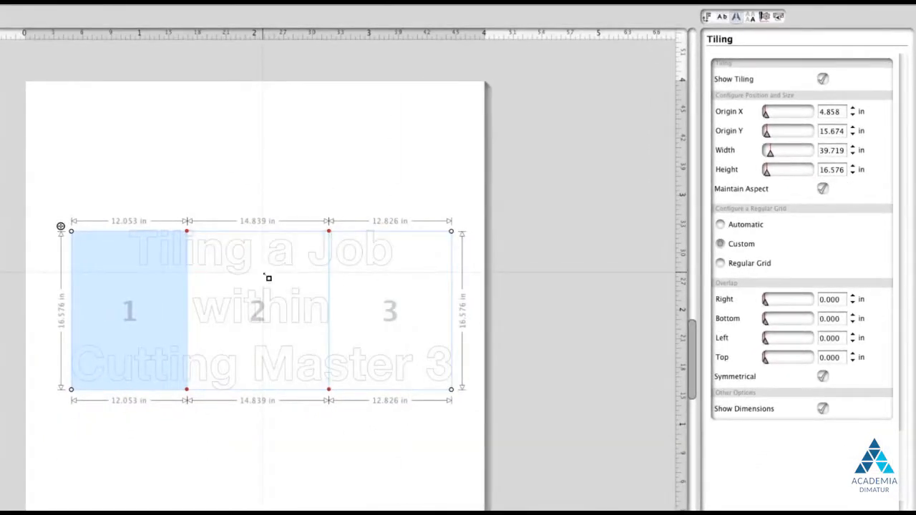
scroll(603, 322, "down", 1)
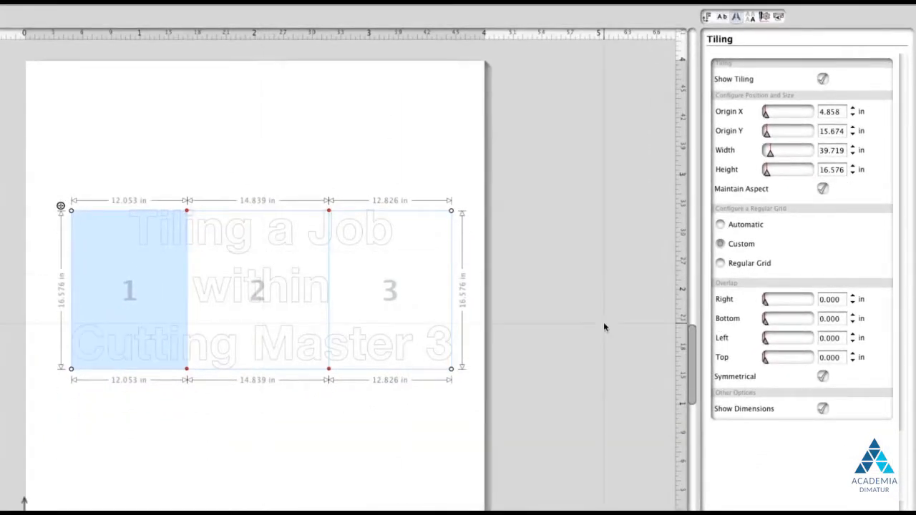
Restrict the cut job to Selected Tiles Only with the range 1-2, and increase the separation between tiles.
left_click(764, 16)
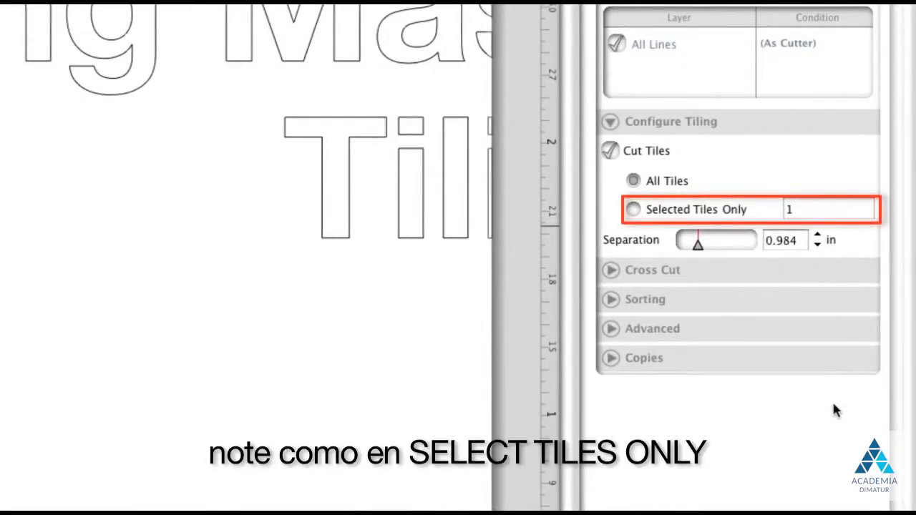
left_click(633, 209)
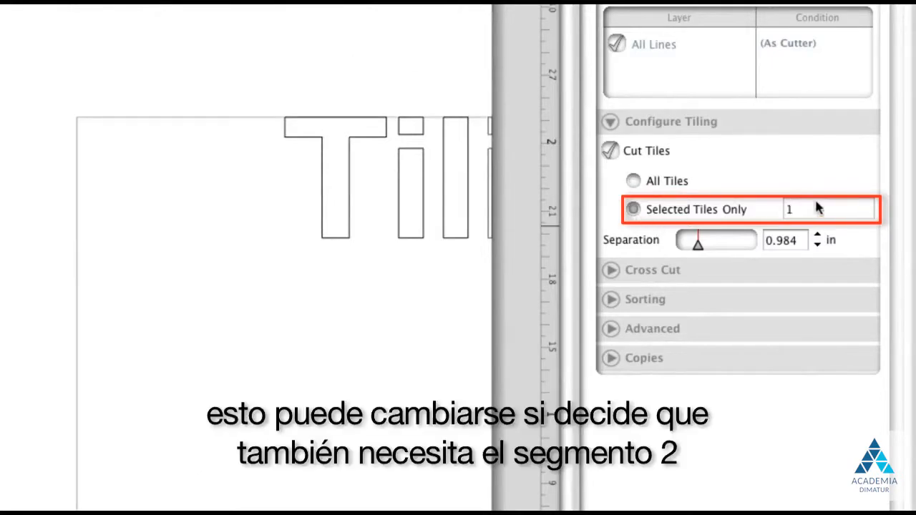
type(", 3")
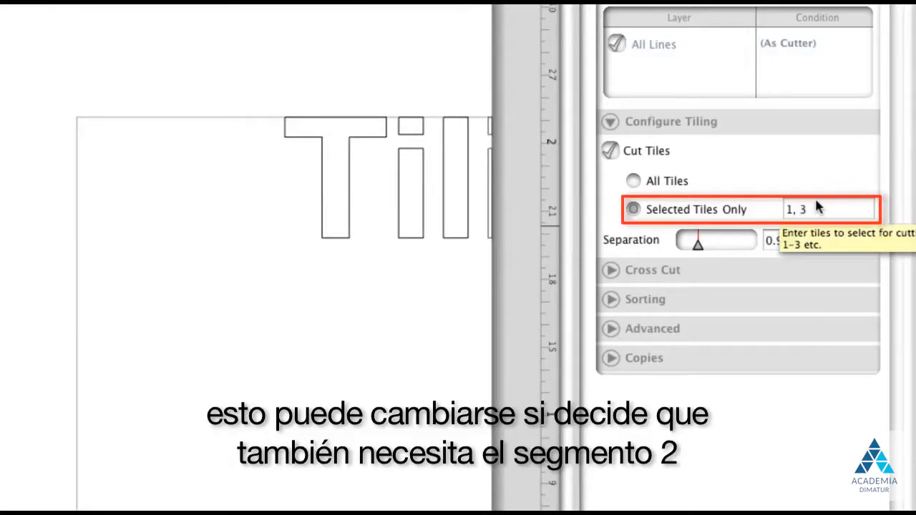
key("BackSpace")
key("BackSpace")
key("BackSpace")
type("-2")
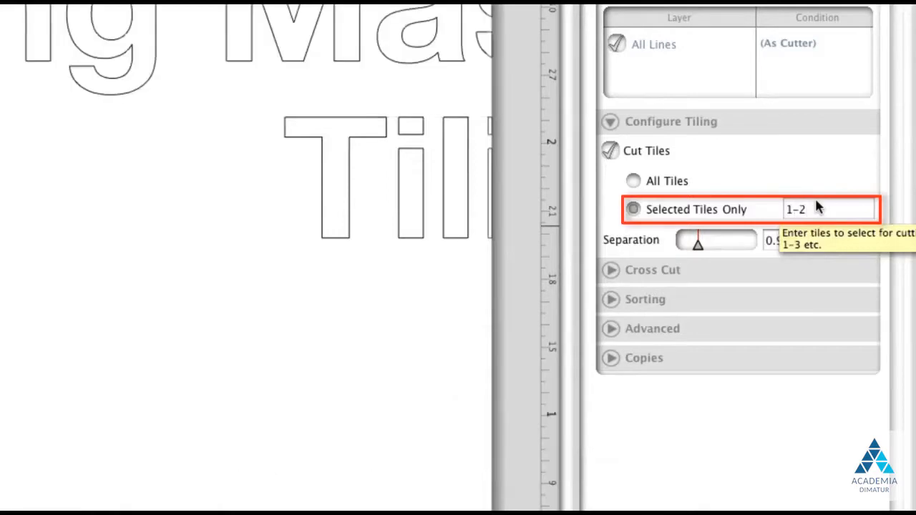
left_click_drag(696, 242, 729, 245)
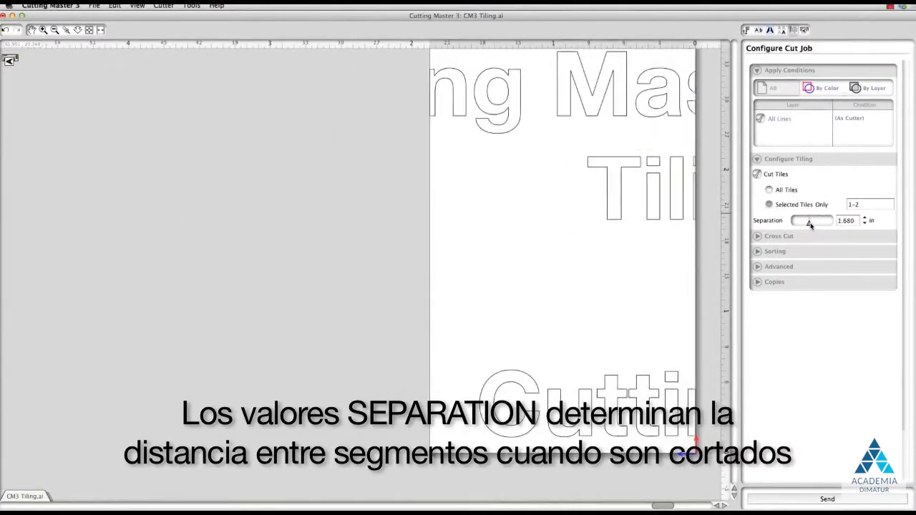
left_click_drag(811, 224, 823, 224)
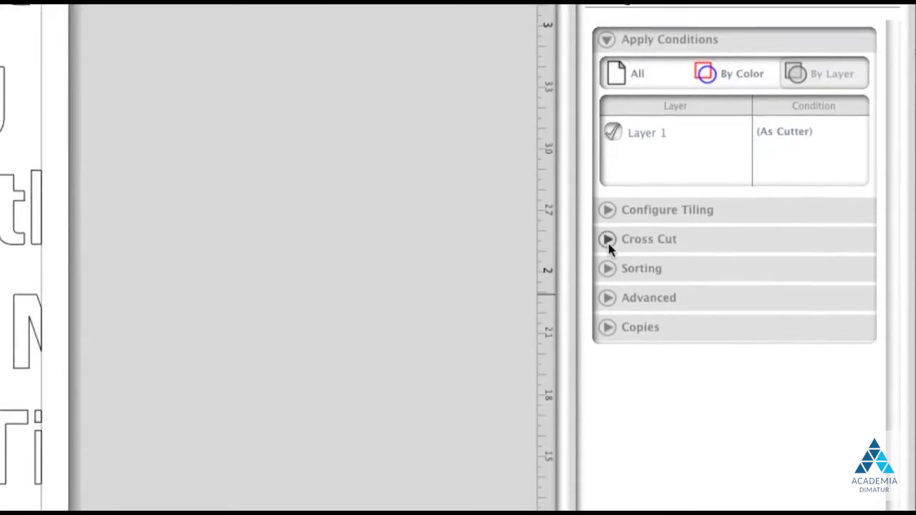
Enable Cross Cut with the cut made after the job, and raise the Rows & Tiles setting.
left_click(607, 179)
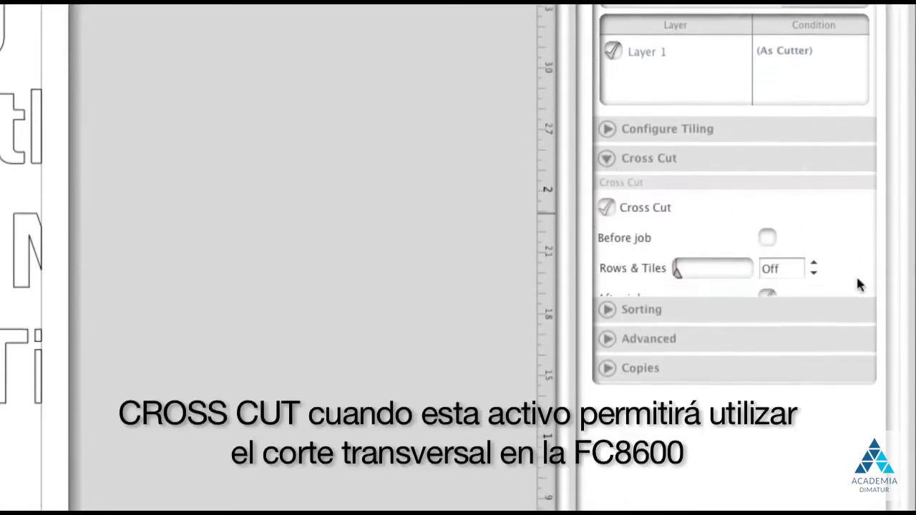
left_click(605, 207)
left_click(606, 207)
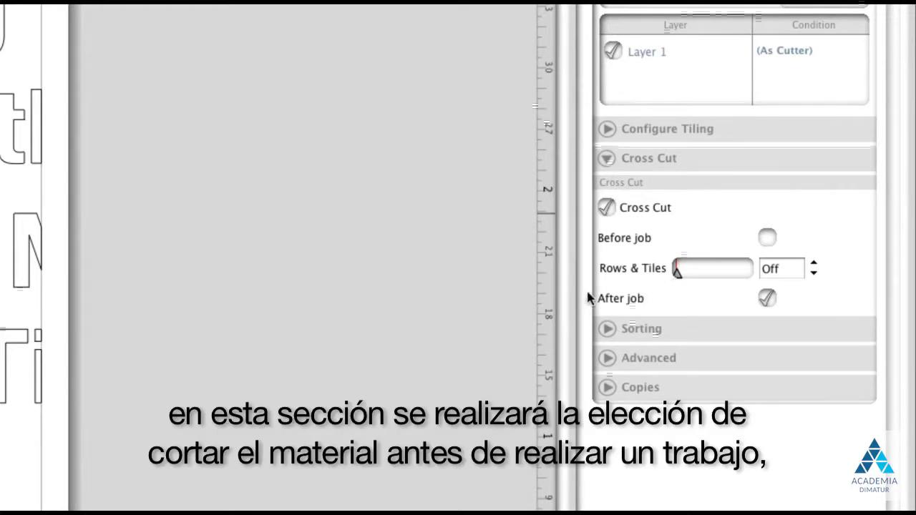
left_click(767, 236)
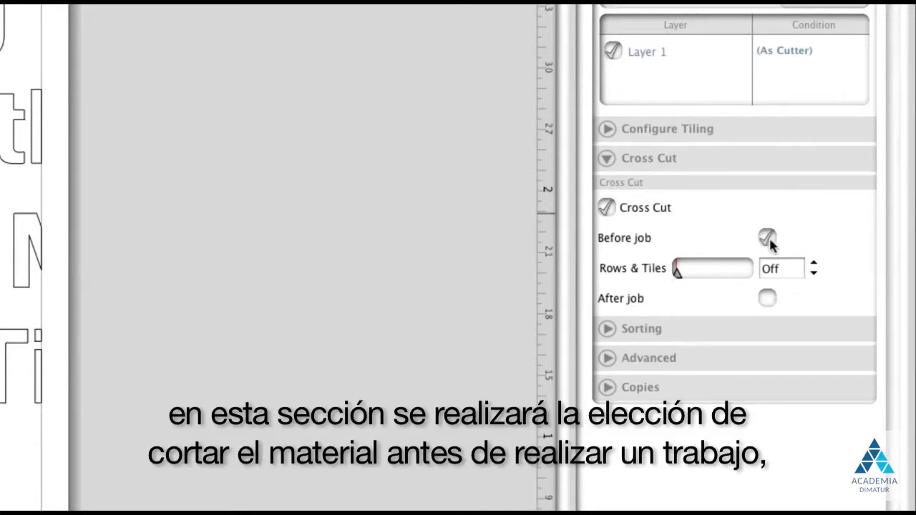
left_click(767, 299)
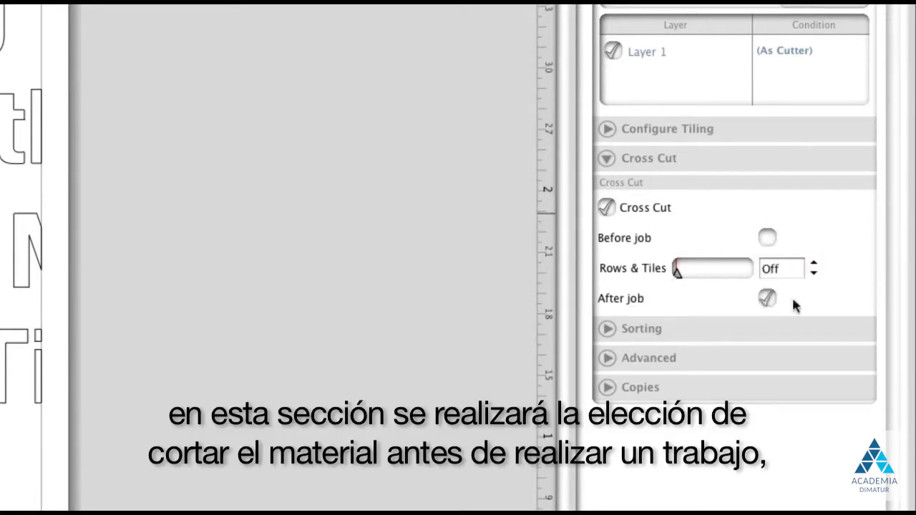
left_click(813, 263)
left_click(813, 264)
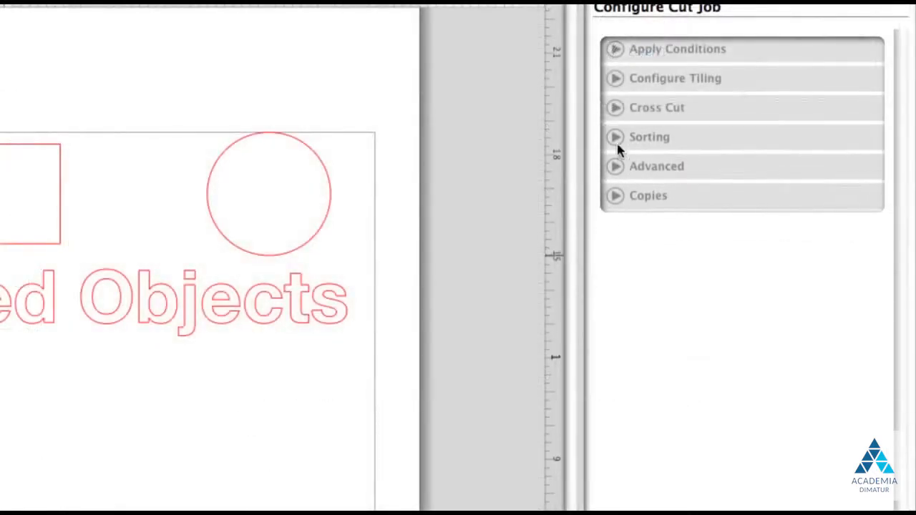
Review the Sorting and Advanced options of the cut job and try out the number of copies.
left_click(616, 141)
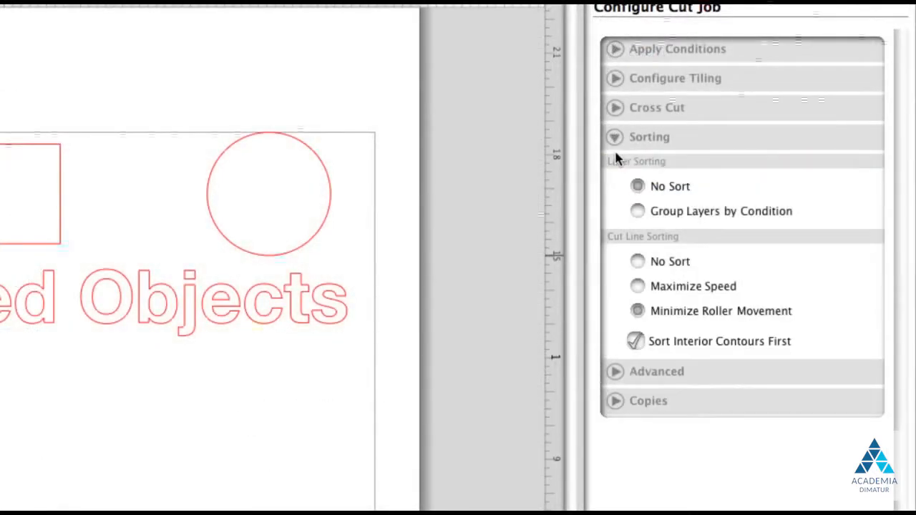
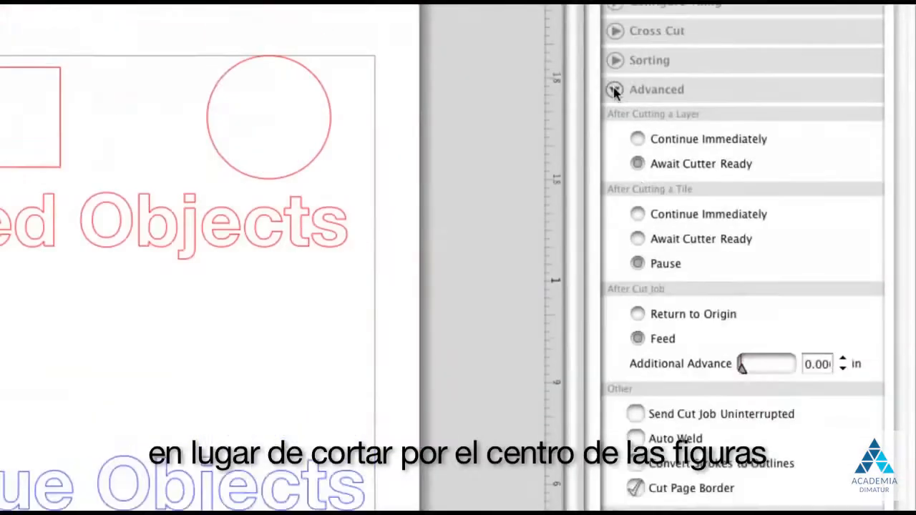
left_click(621, 177)
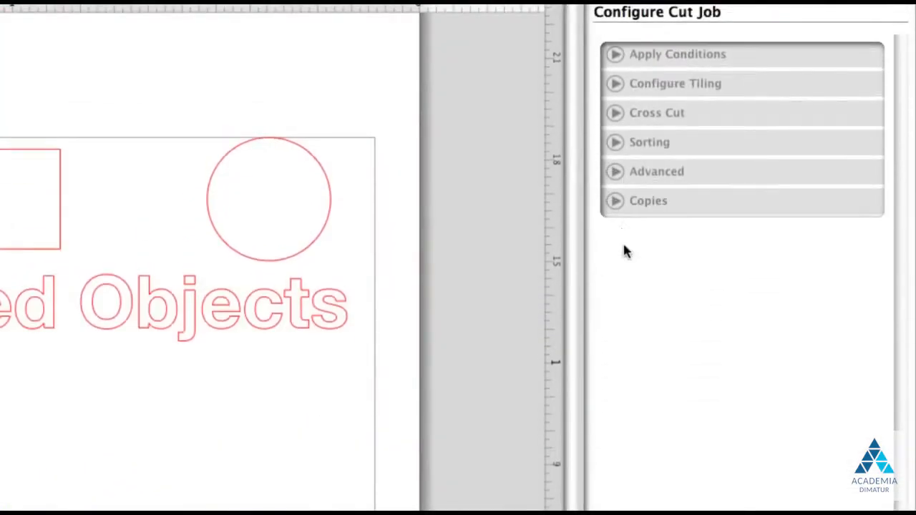
left_click(616, 201)
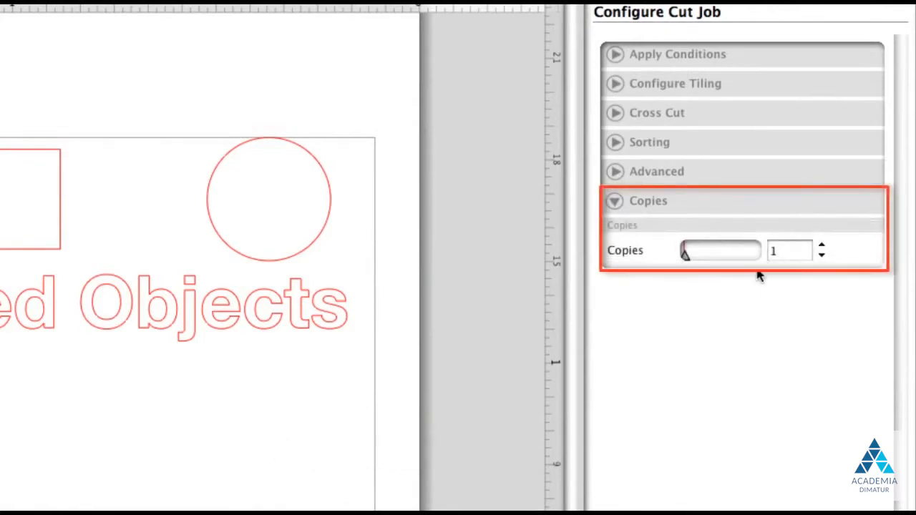
left_click_drag(686, 256, 692, 257)
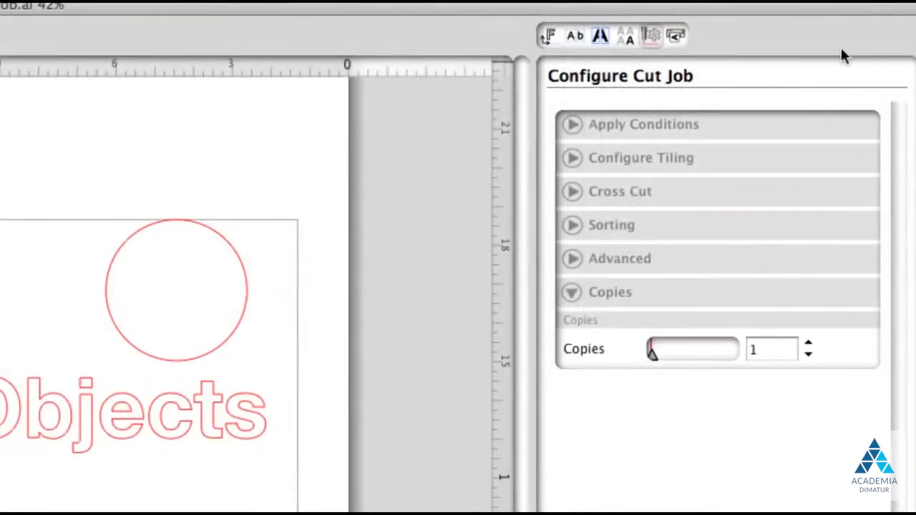
Show the FC8600-60 cutter settings and briefly expand and collapse the Condition and Tool Setting groups.
left_click(675, 35)
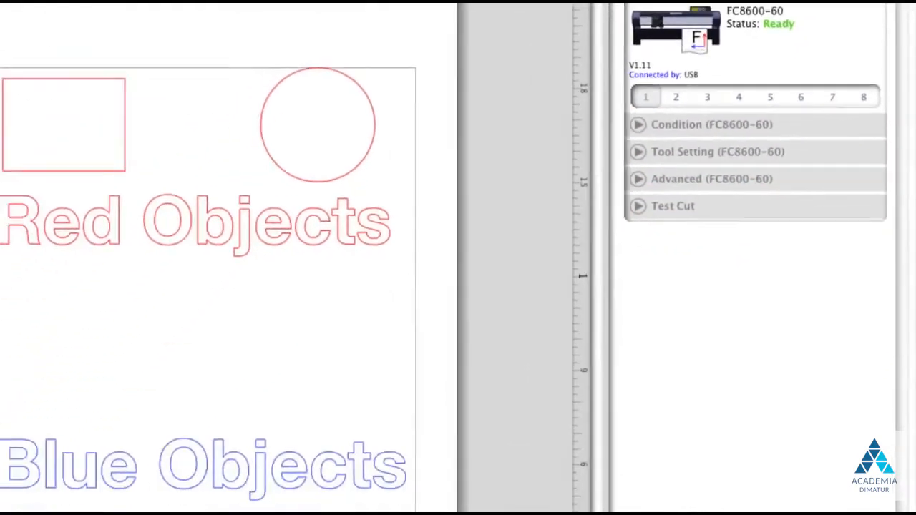
left_click(639, 124)
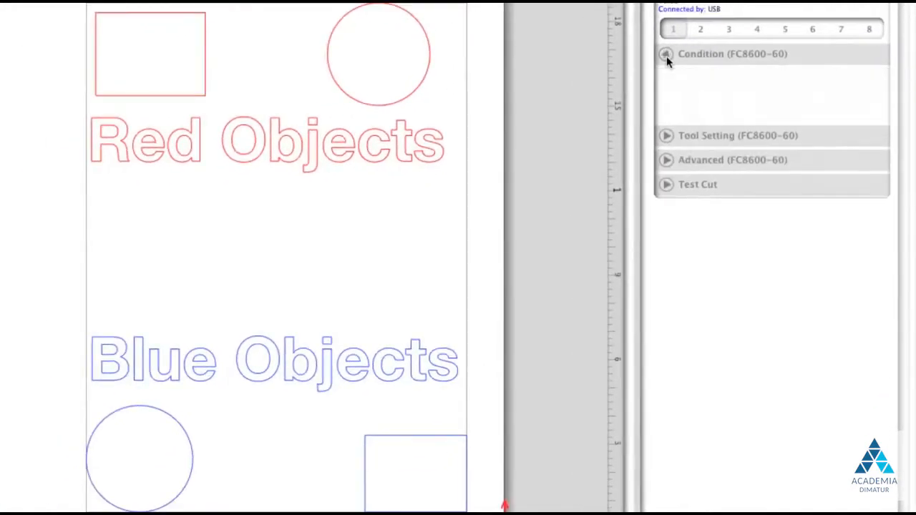
left_click(667, 56)
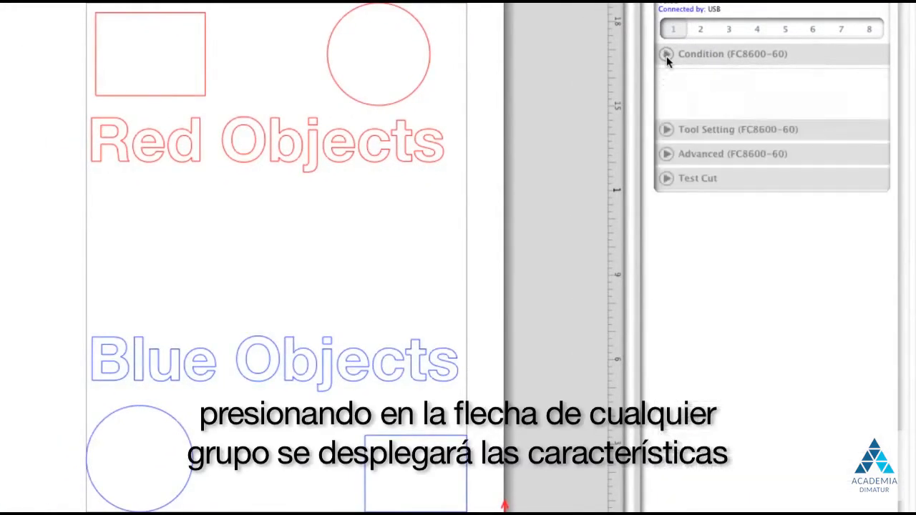
left_click(666, 79)
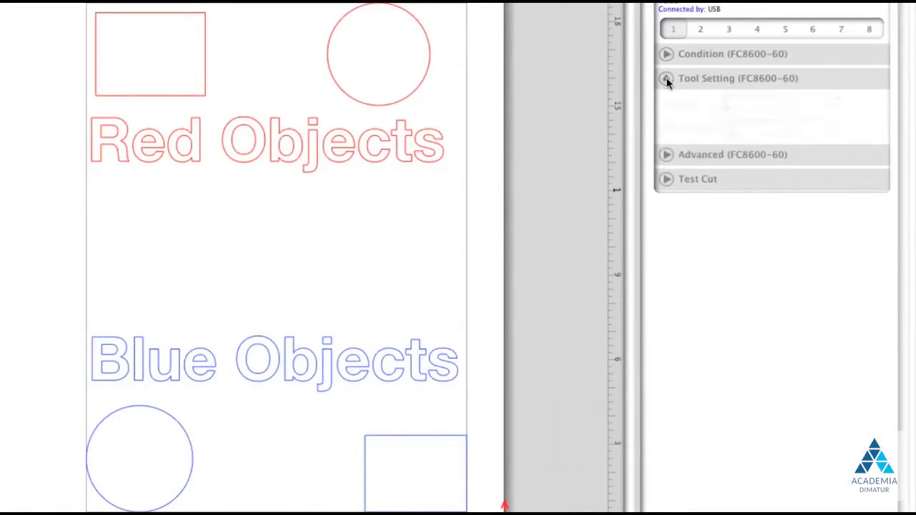
left_click(666, 79)
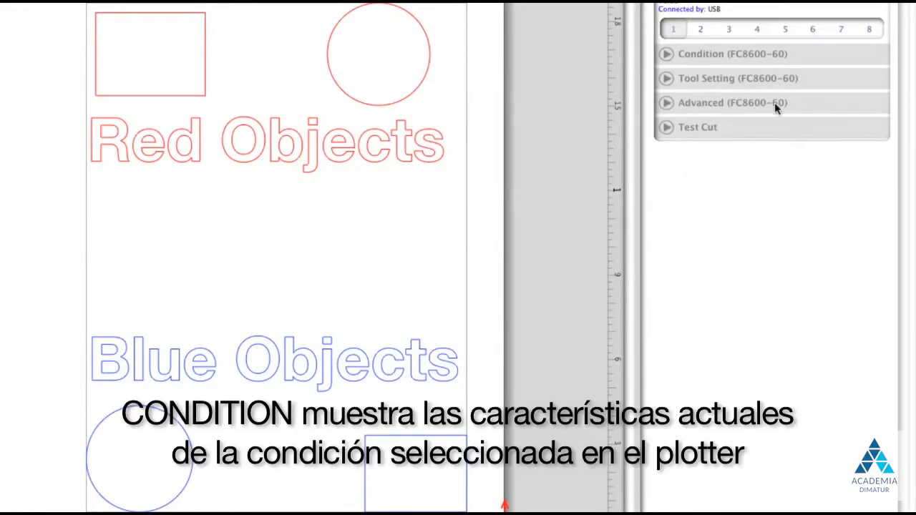
Examine the tool, speed, acceleration and force settings of conditions 1, 3 and 4, and return to condition 1.
left_click(667, 55)
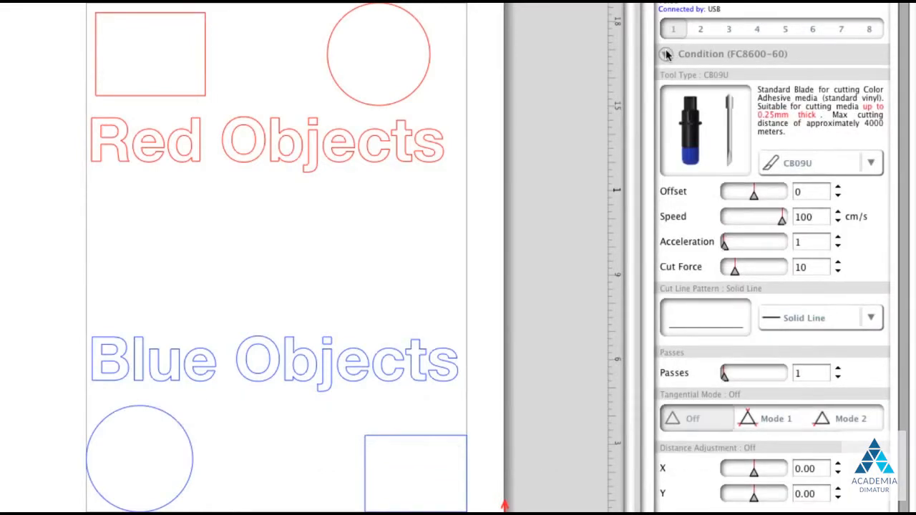
left_click(728, 29)
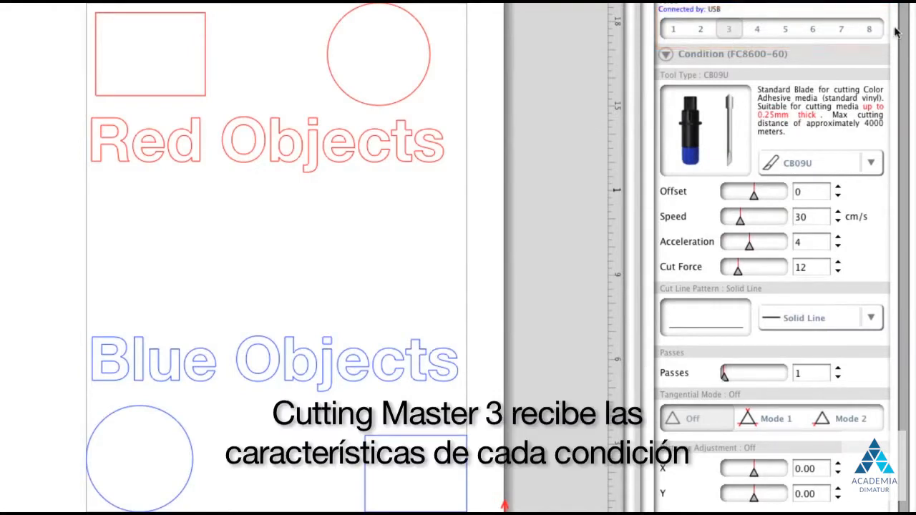
left_click(757, 30)
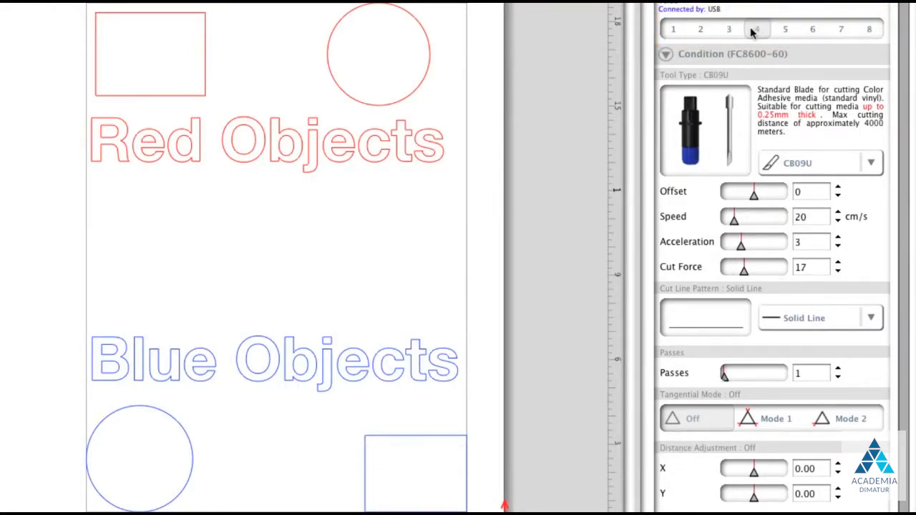
left_click(670, 30)
left_click(665, 54)
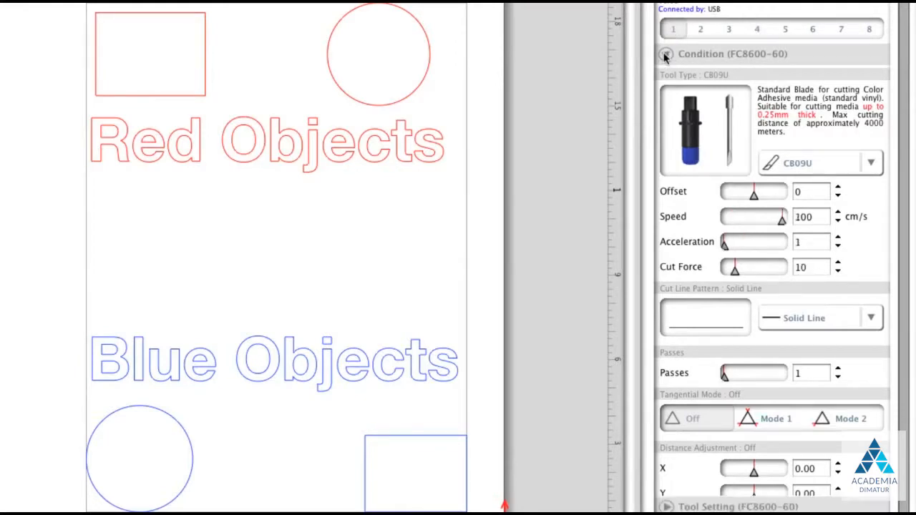
Examine the Tool Setting and Advanced options of the FC8600-60, collapsing each group after viewing.
left_click(665, 79)
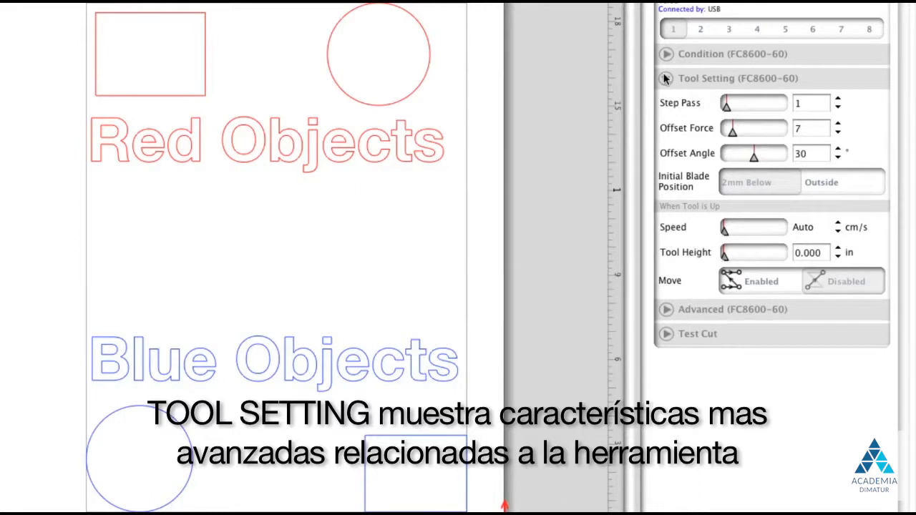
left_click(665, 79)
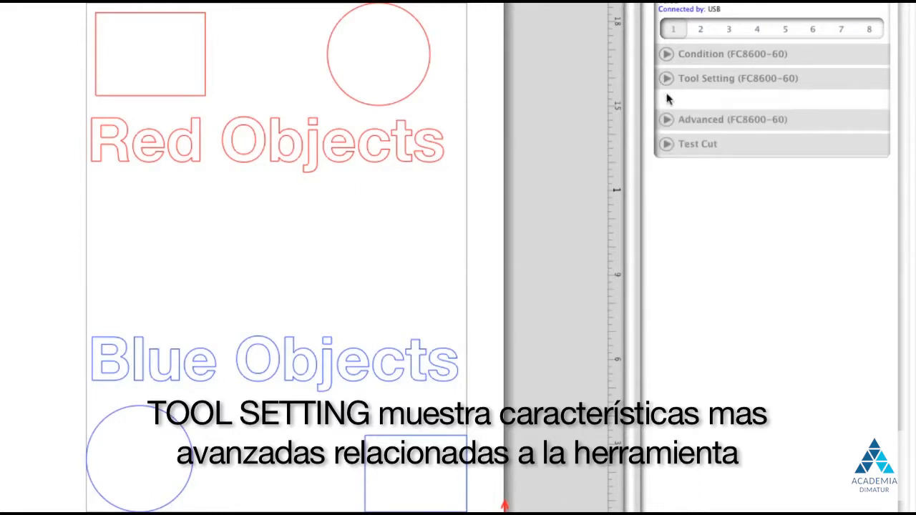
left_click(665, 103)
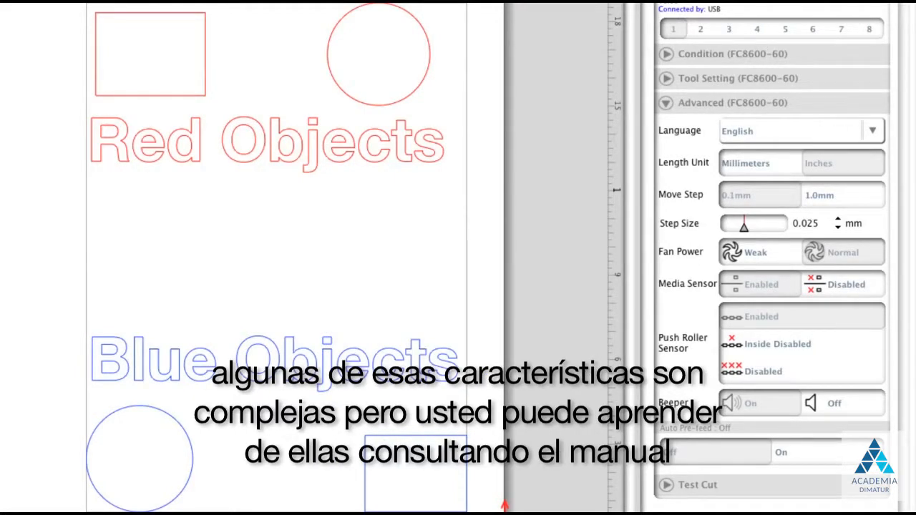
left_click(684, 107)
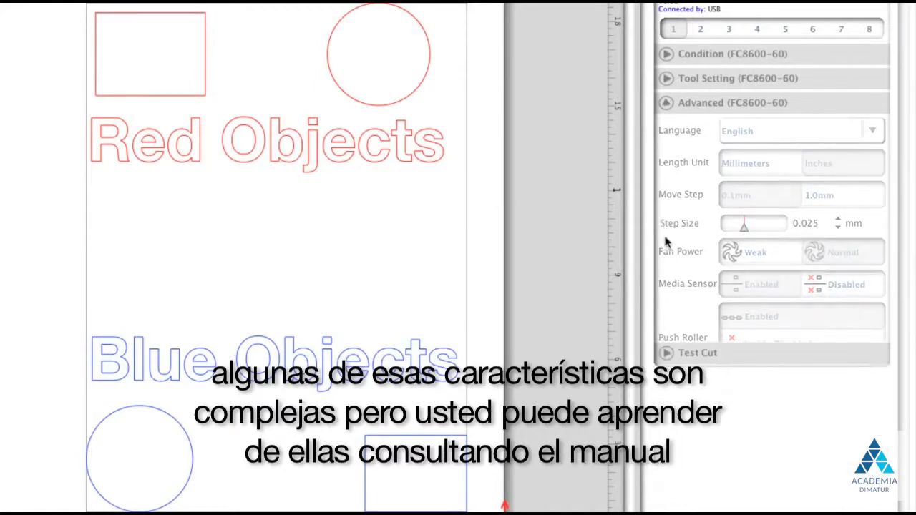
Review the FC8600-60's Test Cut options, then the cut line patterns and passes in the Condition settings.
left_click(666, 126)
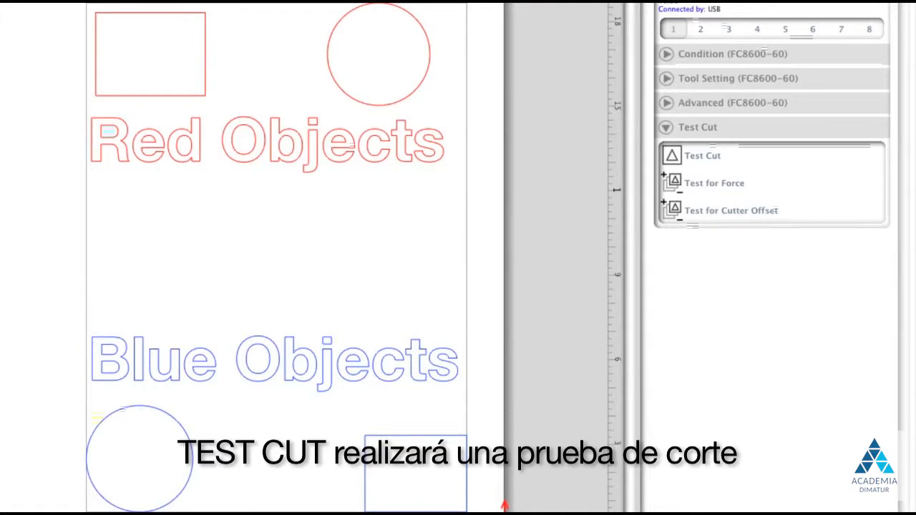
left_click(692, 127)
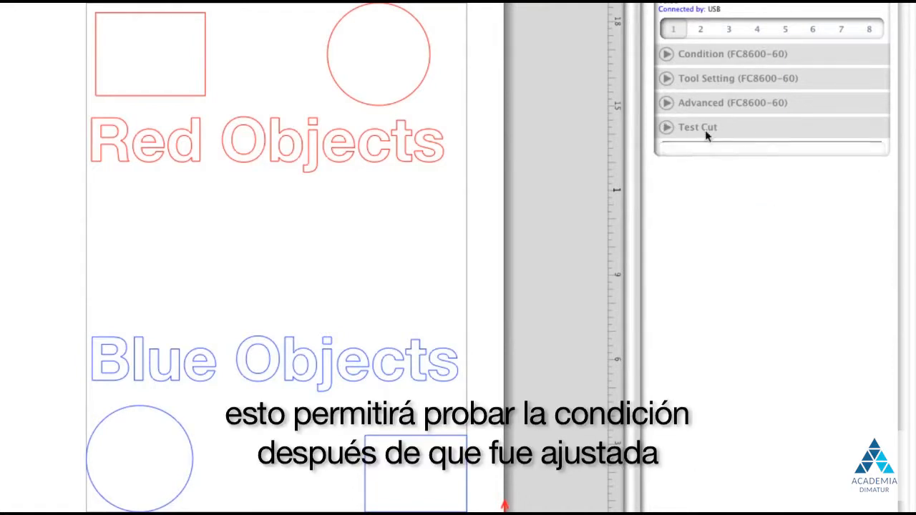
left_click(665, 56)
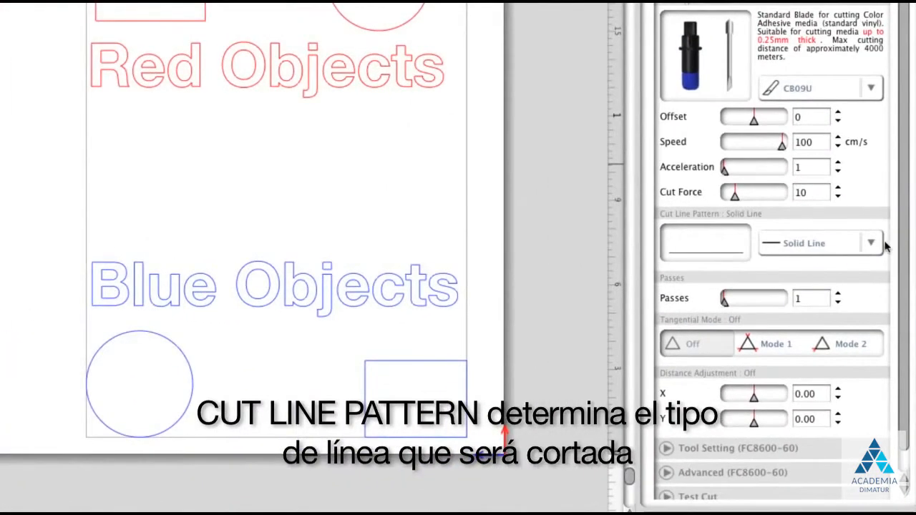
left_click(877, 245)
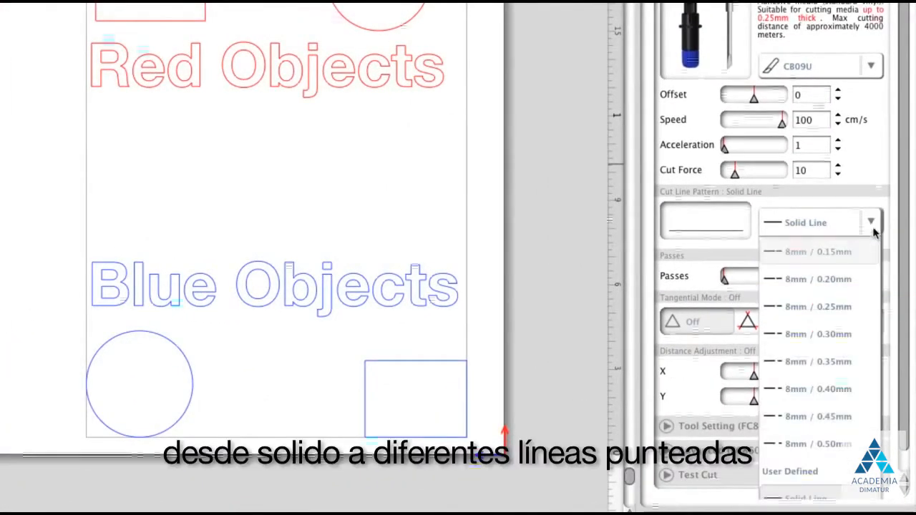
left_click(877, 225)
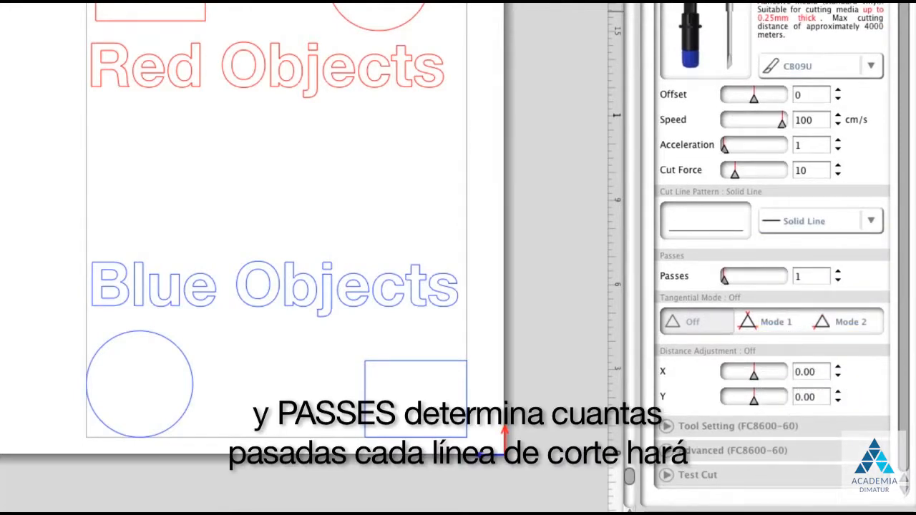
mouse_move(725, 284)
left_mouse_down()
mouse_move(735, 284)
mouse_move(716, 279)
left_mouse_up()
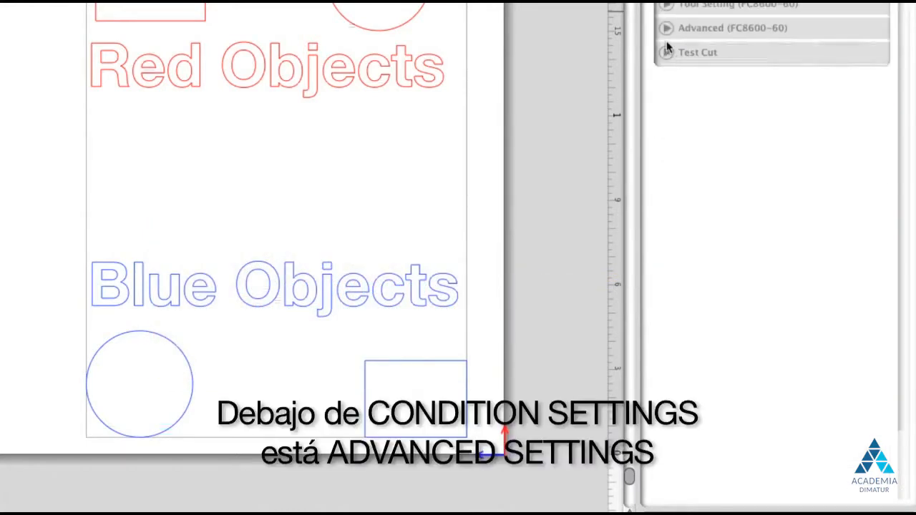
Show the Advanced settings of the FC8600-60 and turn Auto Pre-feed on.
left_click(665, 29)
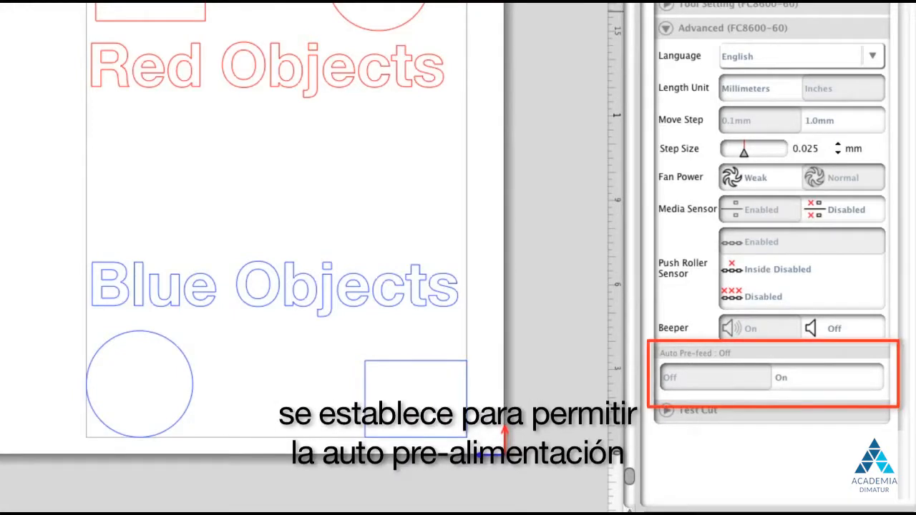
left_click(833, 377)
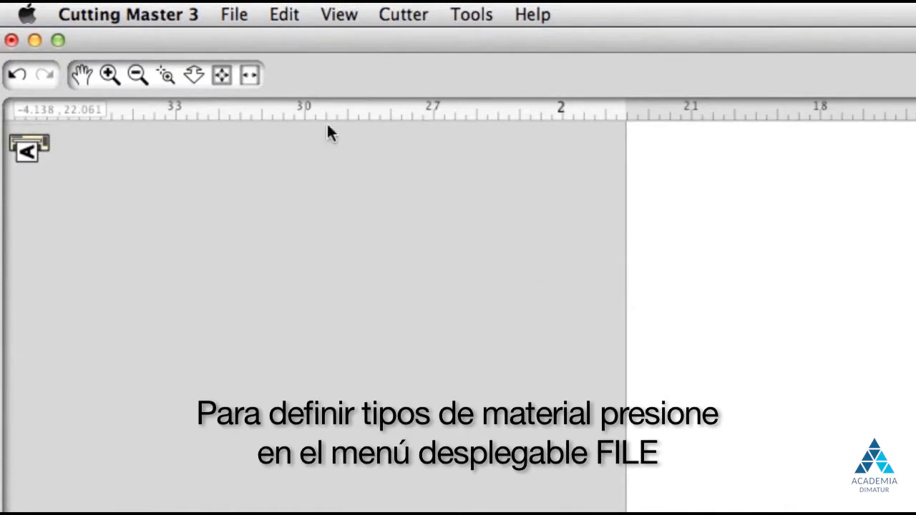
Open Define Conditions and expand the Graphtec Defaults folder to list its material types.
left_click(236, 13)
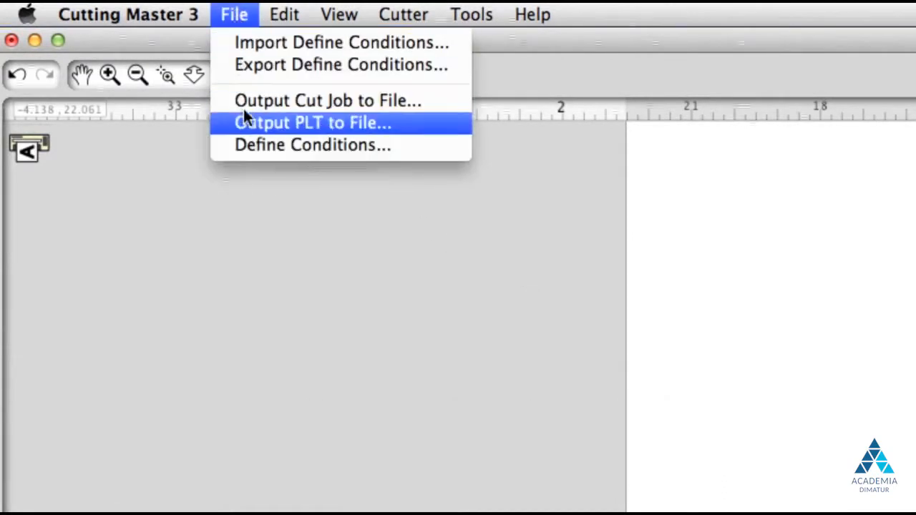
left_click(251, 147)
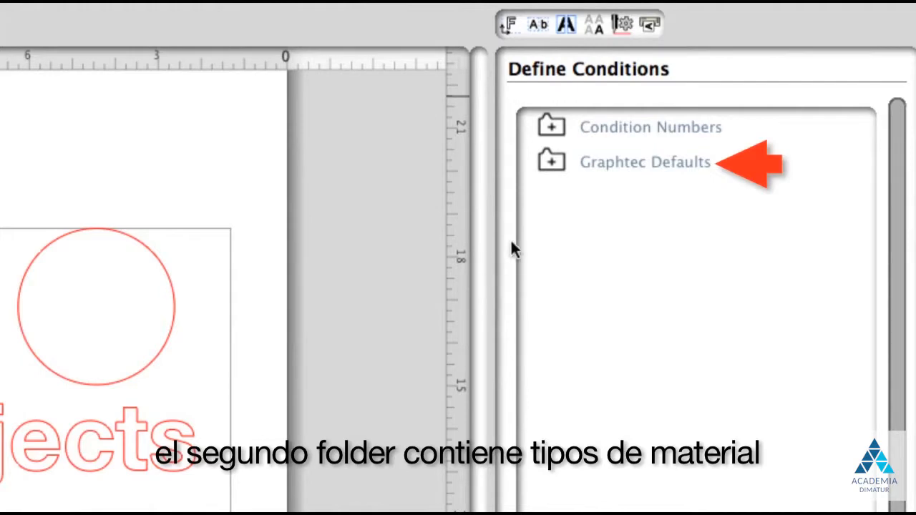
left_click(552, 163)
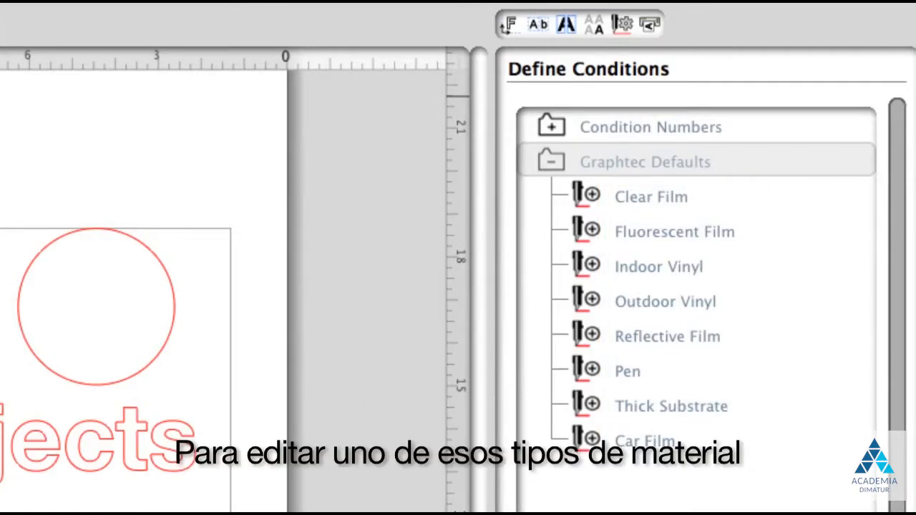
Examine the Car Film material's editing settings, including its blade type choices, and return to the list of all conditions.
mouse_move(662, 440)
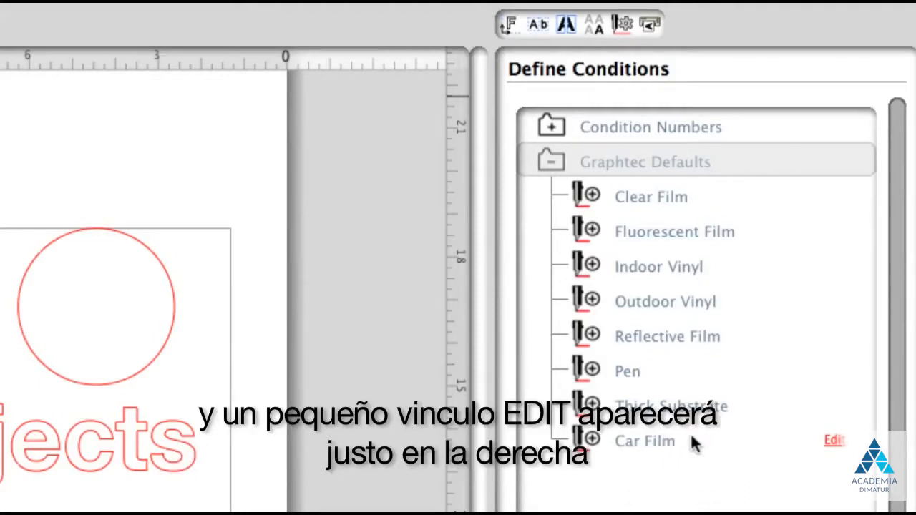
left_click(833, 440)
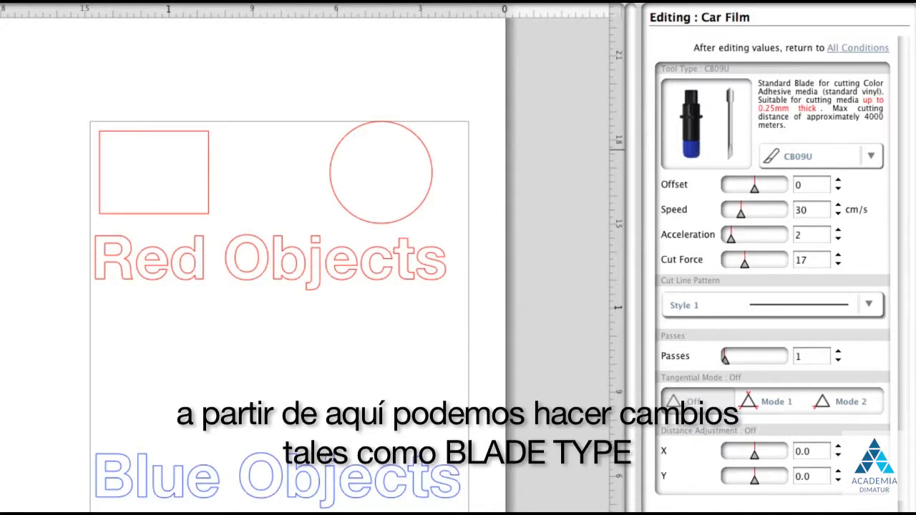
left_click(820, 157)
left_click(819, 158)
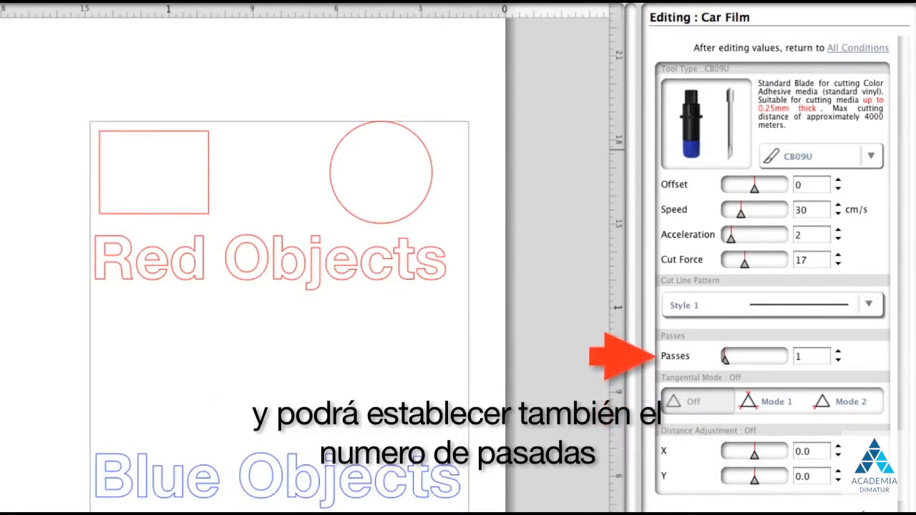
left_click(856, 47)
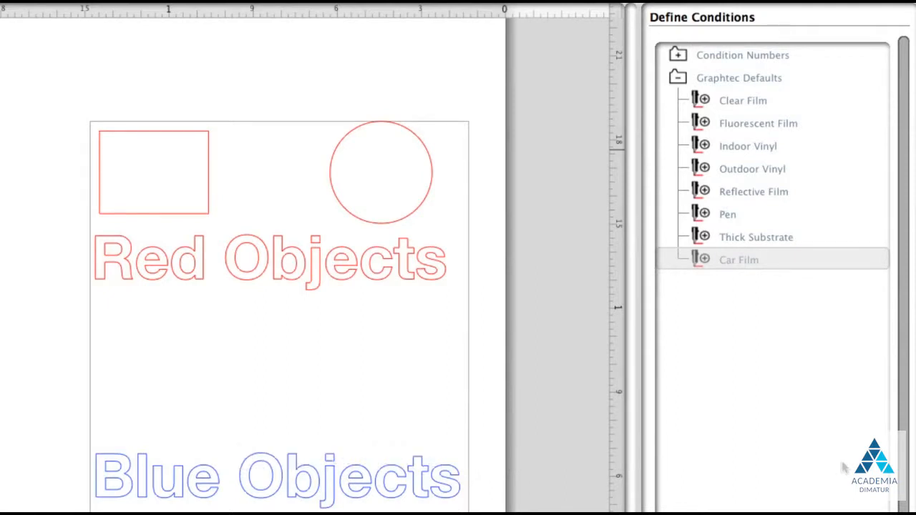
Add a new material named "Oracal 951 Premium cast" to the conditions list.
right_click(721, 309)
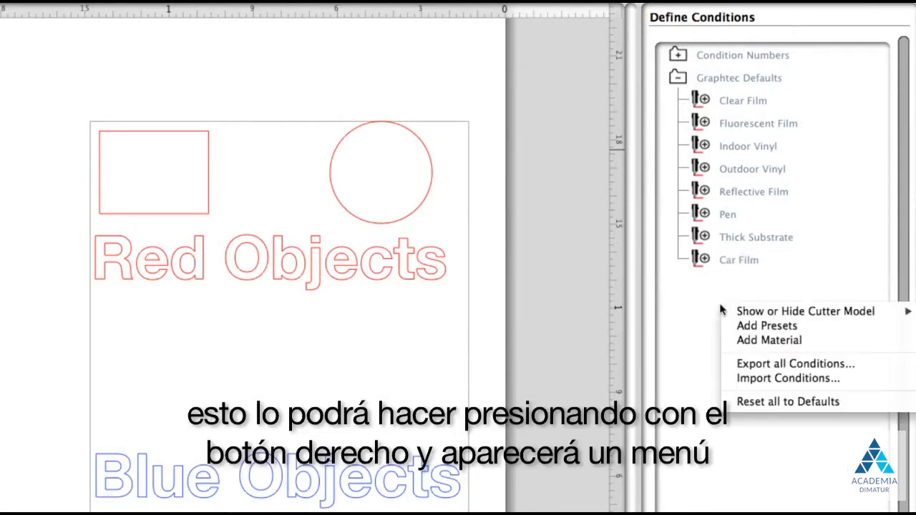
left_click(742, 340)
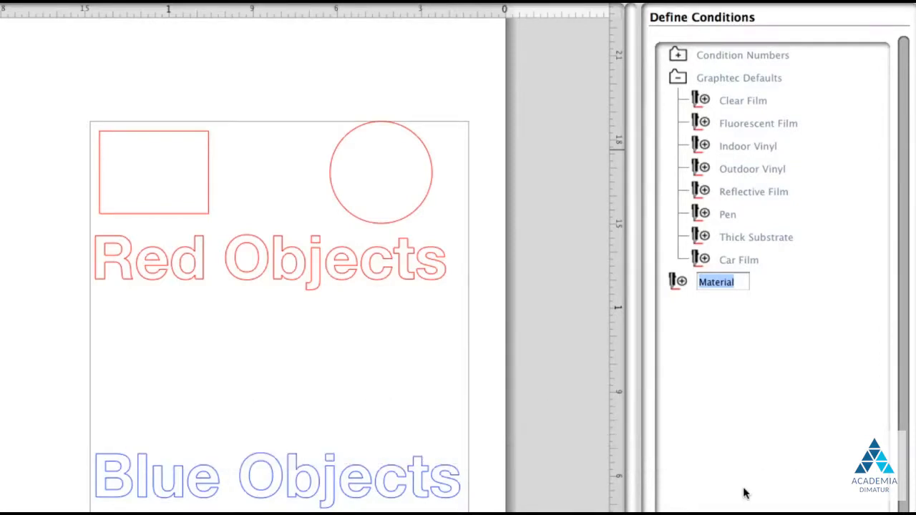
type("Oracal 95")
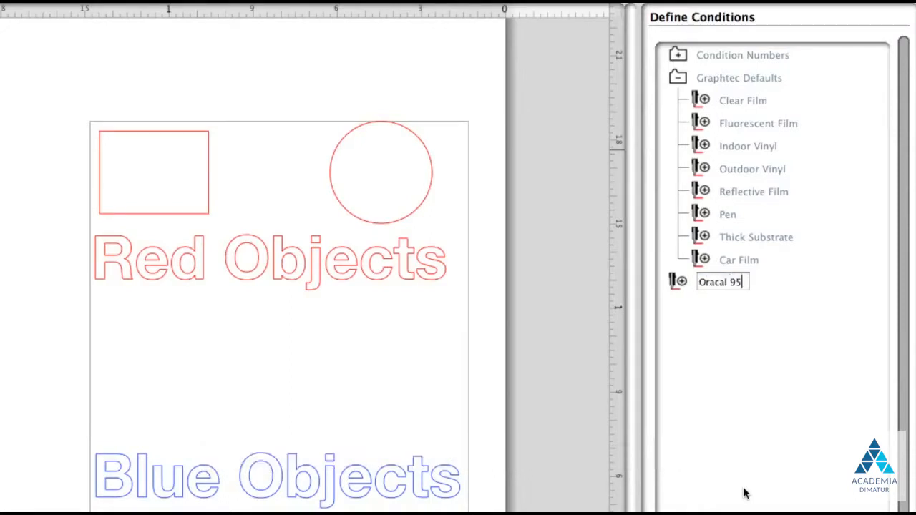
type("1 Premium cast")
key("Return")
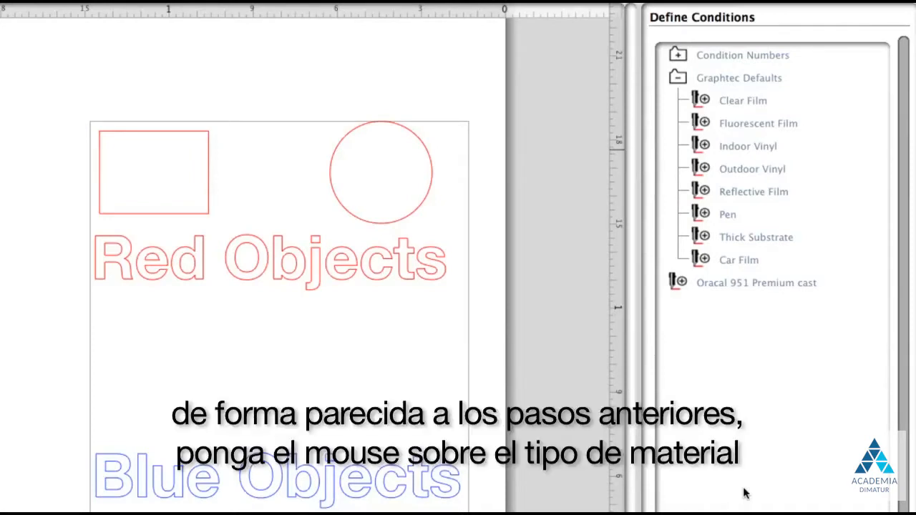
Edit the Oracal 951 Premium cast material, setting its speed to 50 cm/s and its acceleration to 4.
mouse_move(771, 286)
left_click(862, 283)
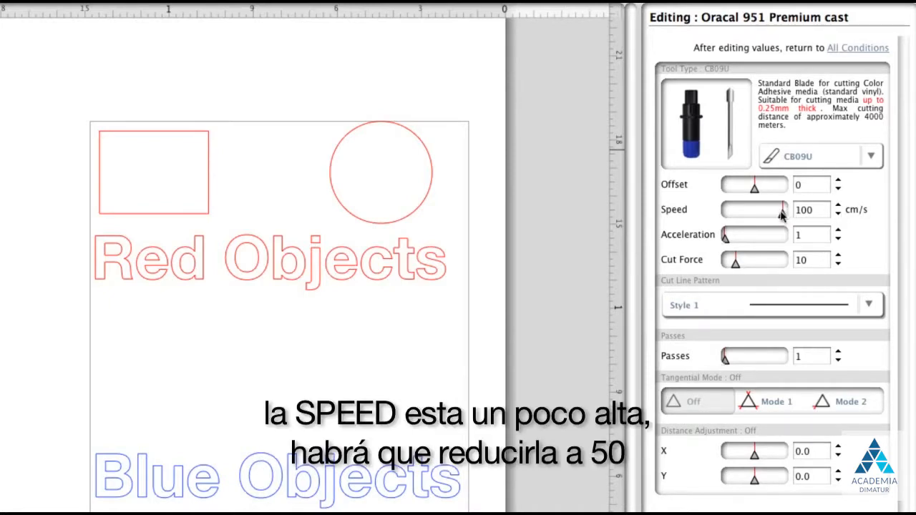
left_click_drag(783, 218, 754, 224)
left_click(838, 231)
left_click(838, 231)
left_click(838, 231)
left_click(838, 213)
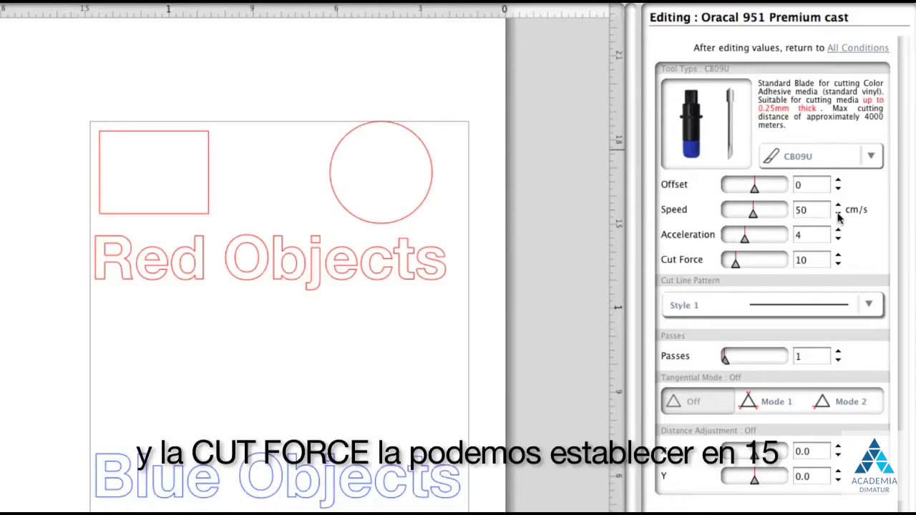
Set the cut force of Oracal 951 Premium cast to 15 and return to the list of all conditions.
left_click(838, 256)
left_click(838, 256)
left_click(838, 255)
left_click(838, 255)
left_click(838, 256)
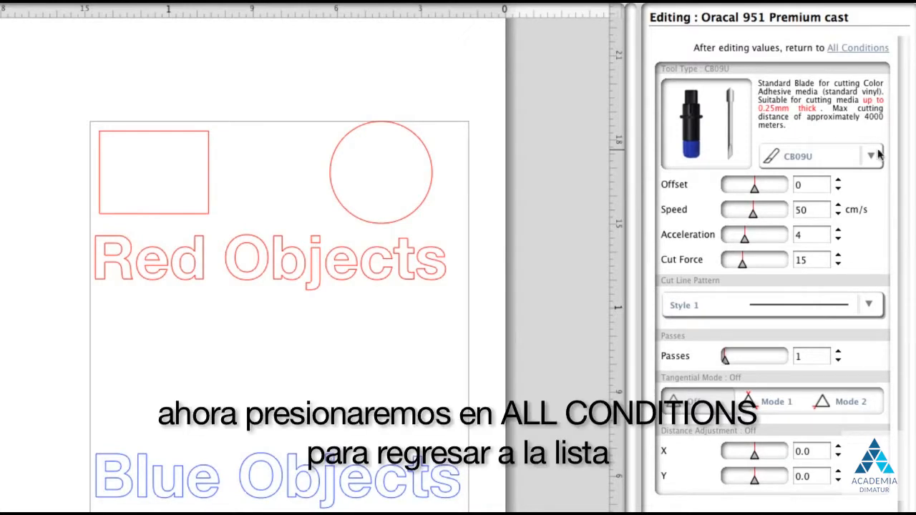
left_click(853, 48)
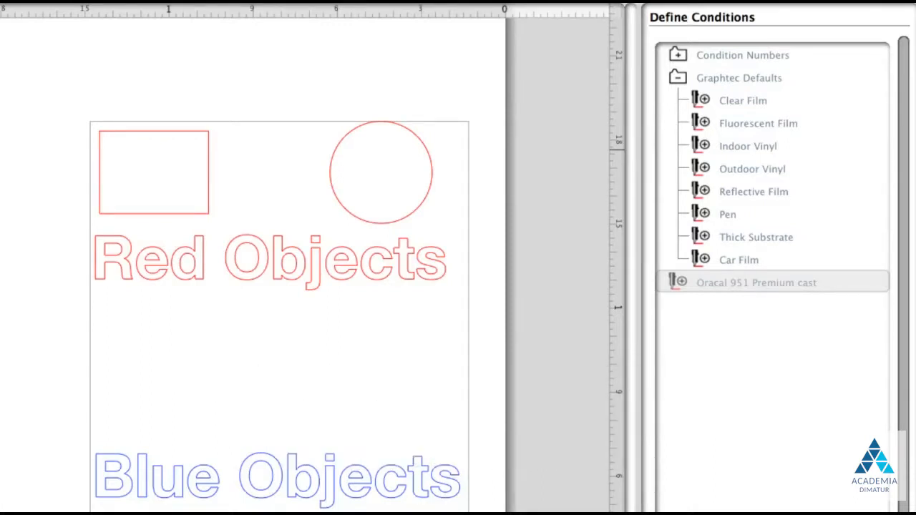
Add another material named "Intricate Cutting" to the conditions list.
right_click(680, 316)
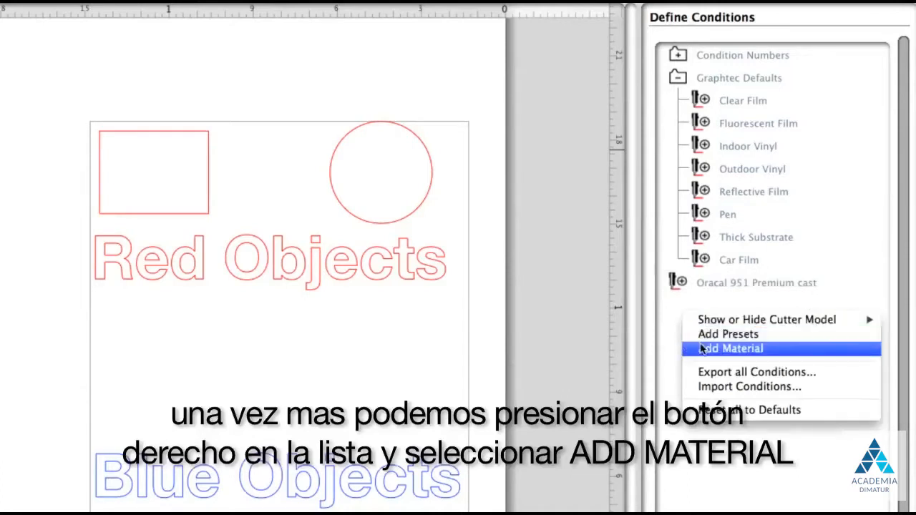
left_click(704, 350)
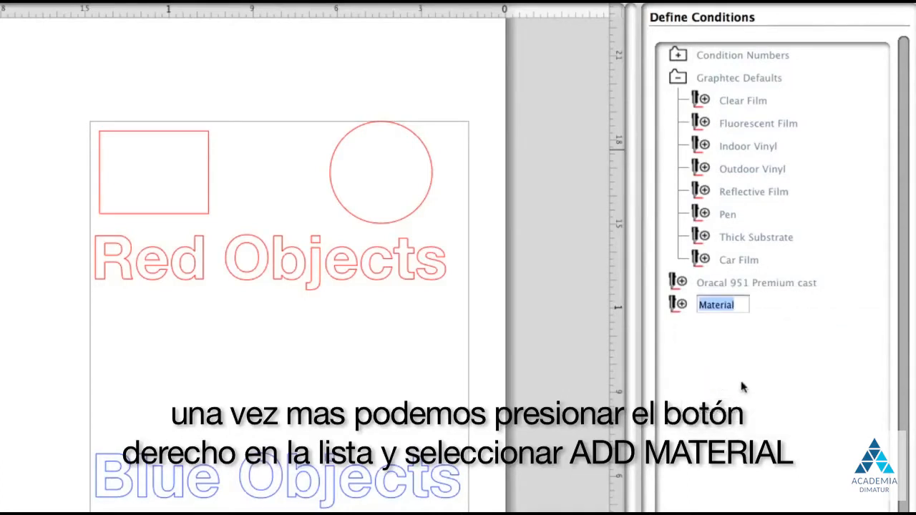
type("Intre")
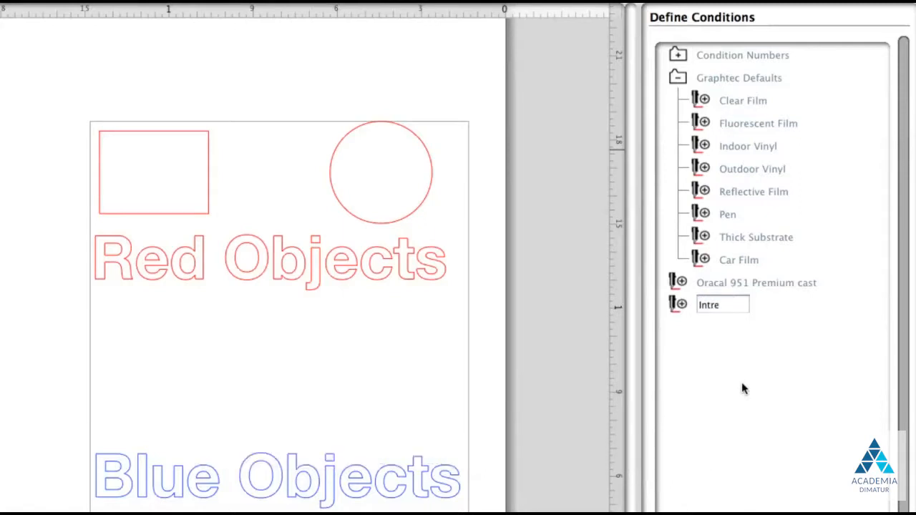
key("BackSpace")
type("icate")
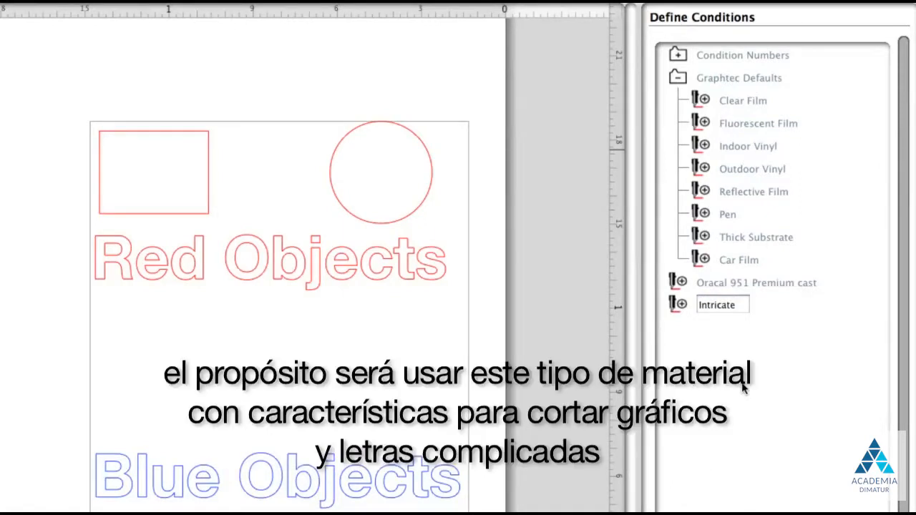
type(" cutting")
key("Return")
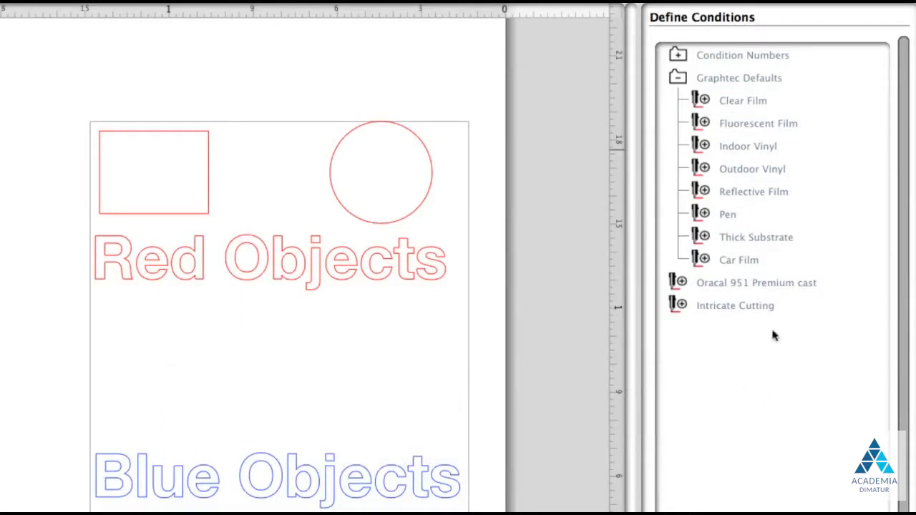
Edit the Intricate Cutting material with a speed of 20 cm/s and a cut force of 14, and return to all conditions.
mouse_move(757, 308)
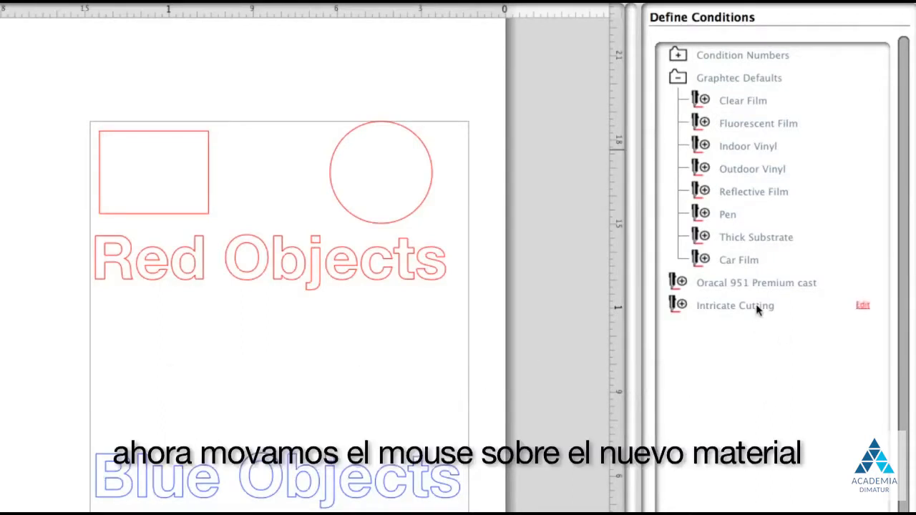
left_click(862, 306)
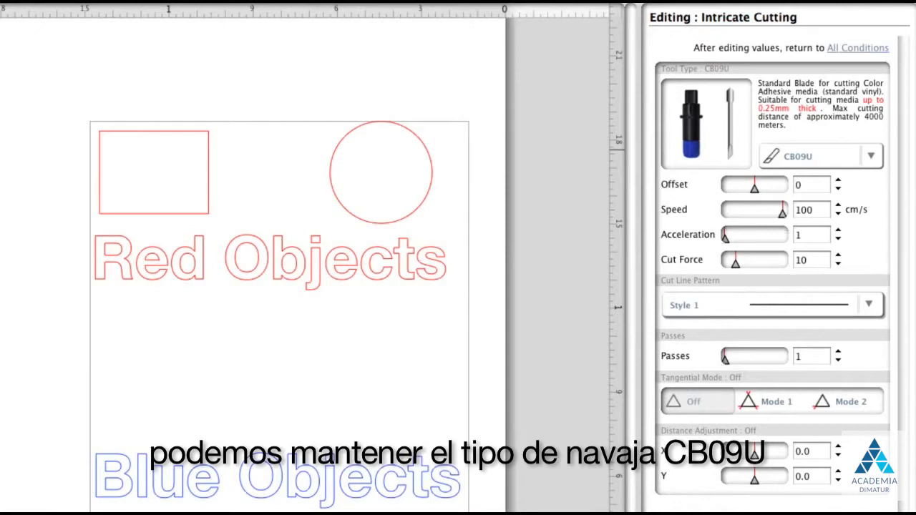
double_click(805, 211)
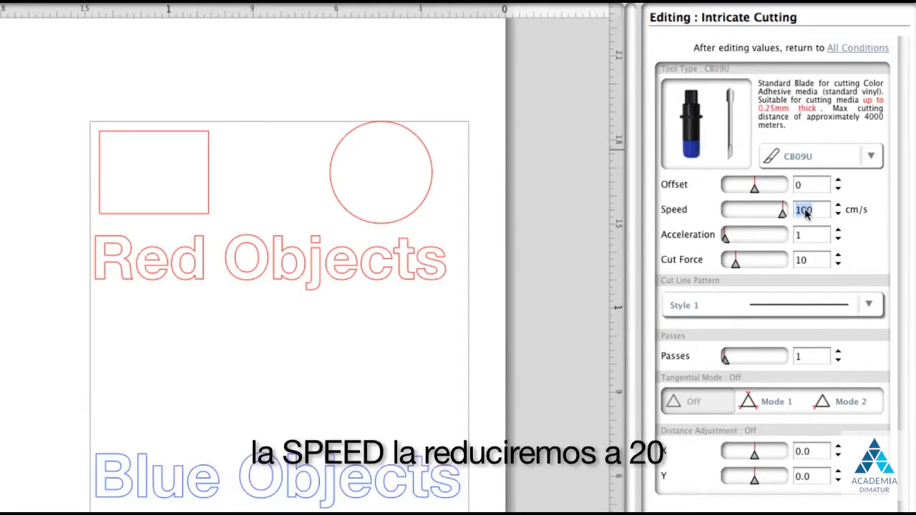
type("20")
double_click(803, 262)
type("14")
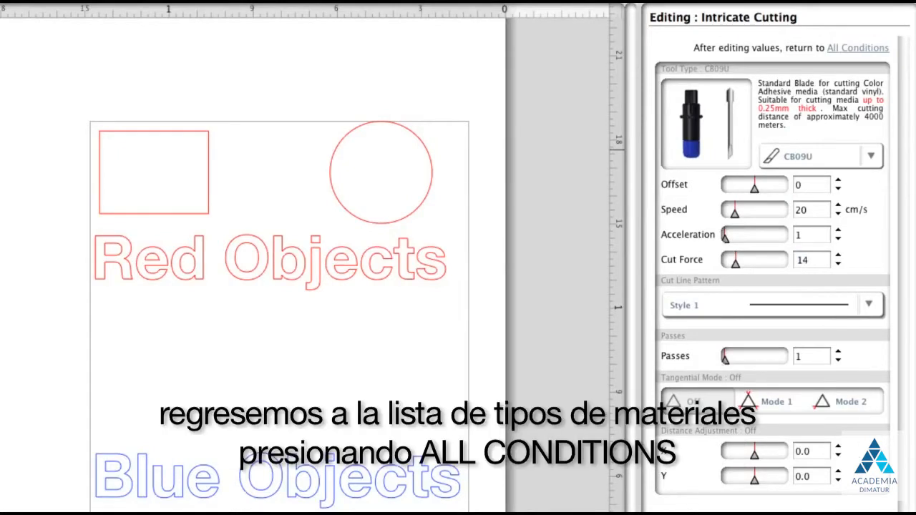
left_click(862, 48)
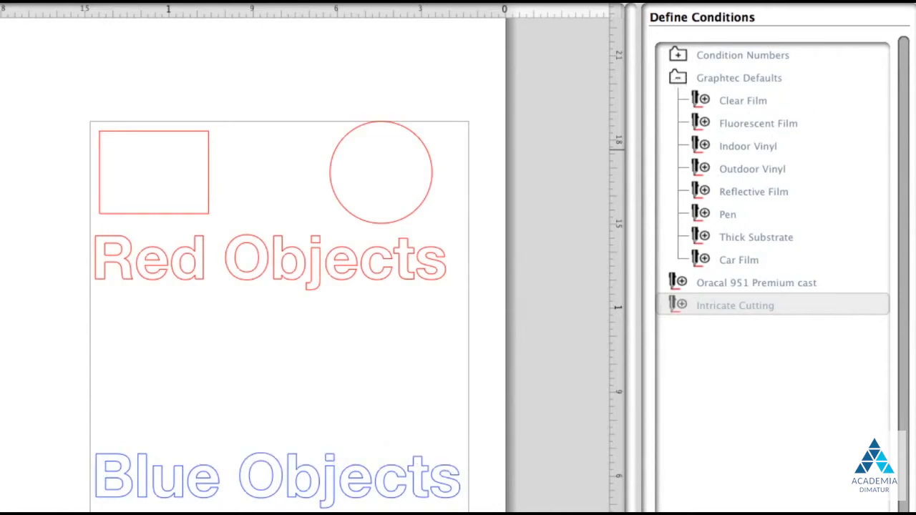
Add a presets folder named "My Media" to the conditions and move Intricate Cutting and Oracal 951 Premium cast into it.
right_click(687, 343)
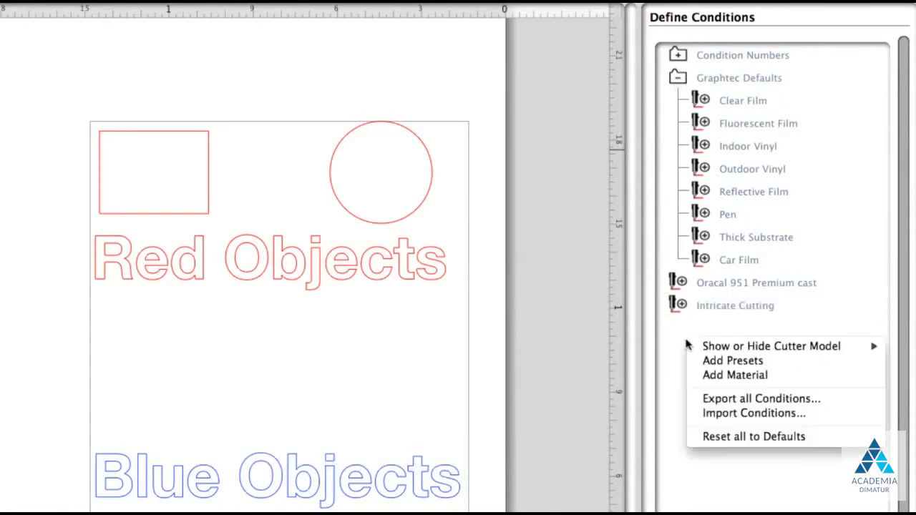
left_click(715, 363)
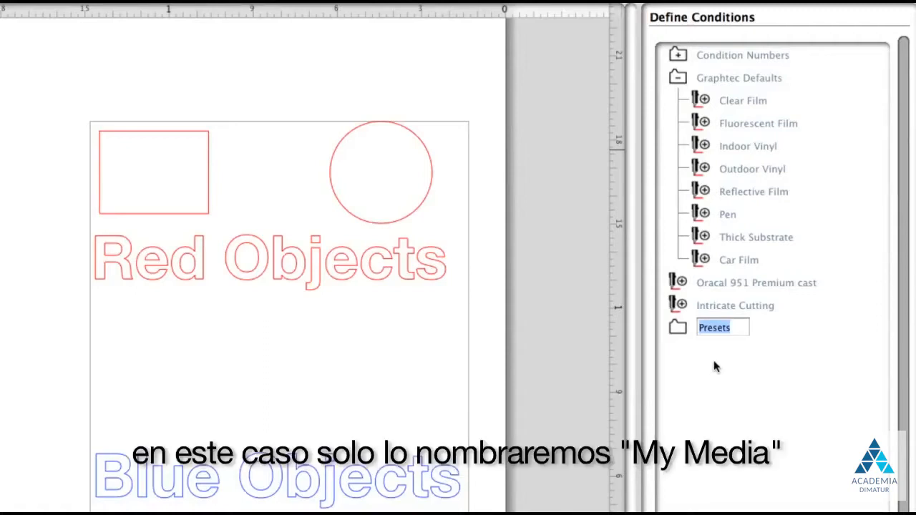
type("MY Media")
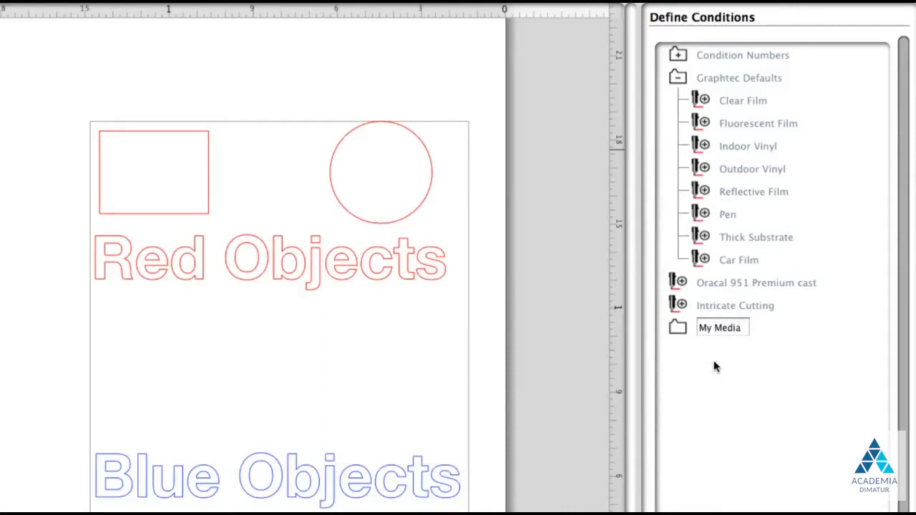
key("Return")
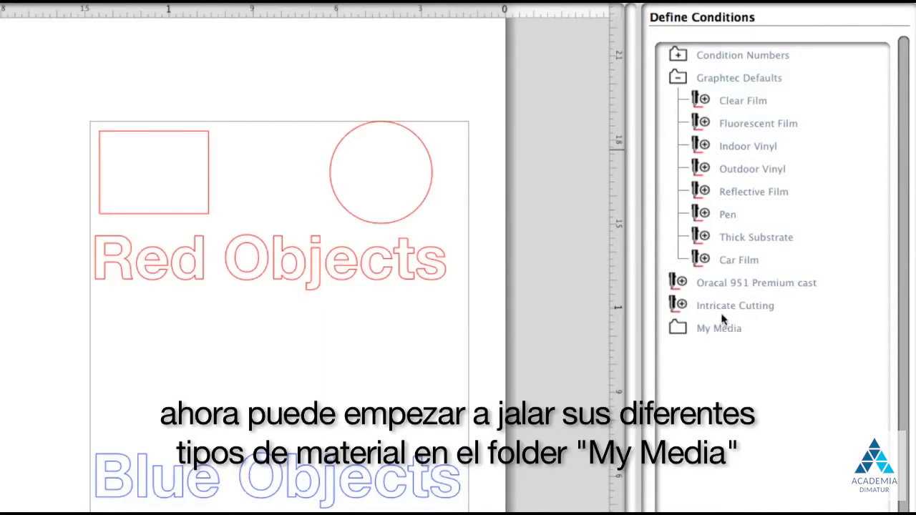
left_click_drag(722, 310, 719, 327)
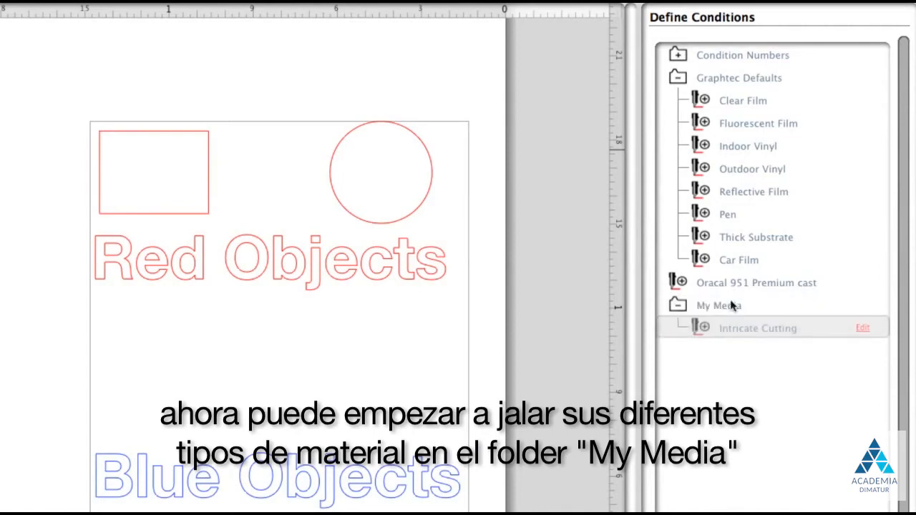
left_click_drag(732, 285, 730, 315)
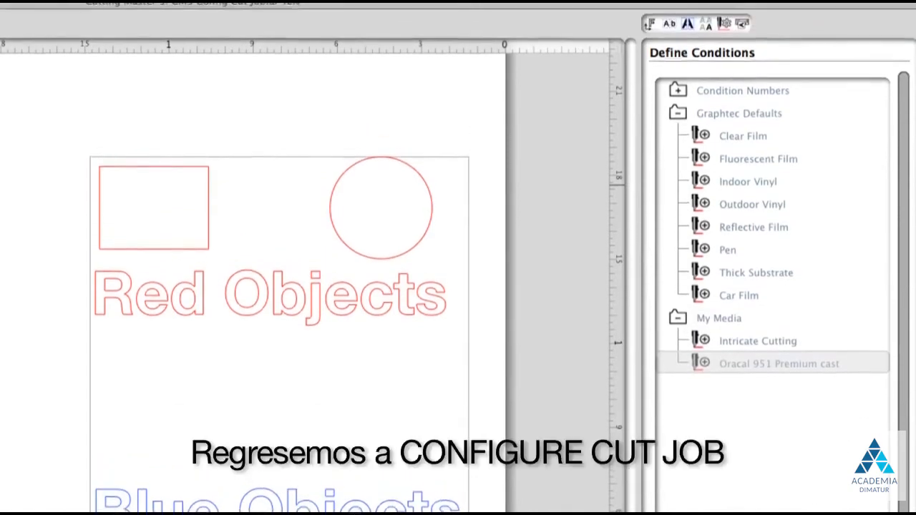
In the cut job's conditions by layer, apply Intricate Cutting to Blue Layer and Oracal 951 Premium cast to Red Layer.
left_click(724, 31)
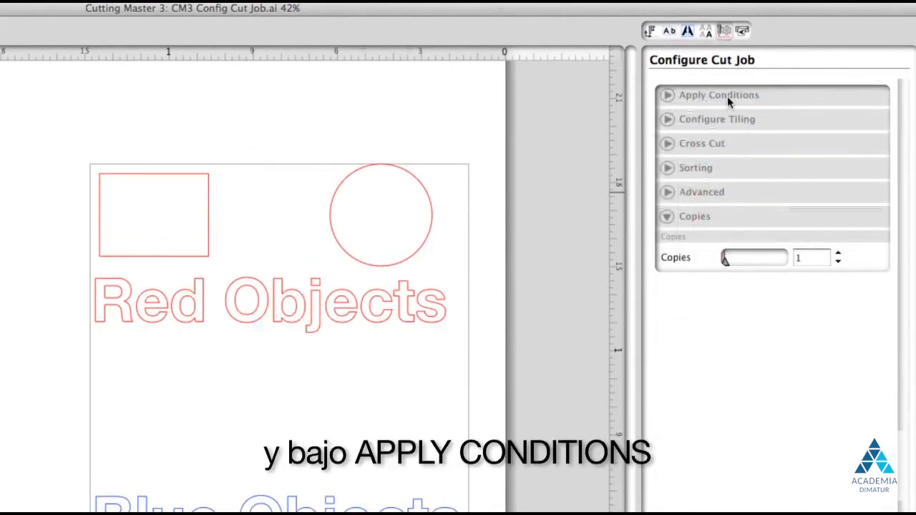
left_click(727, 97)
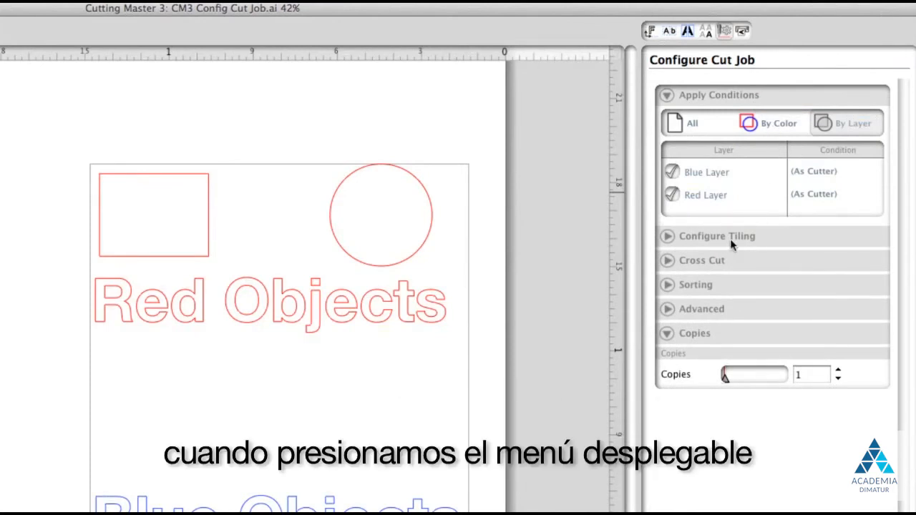
left_click(813, 177)
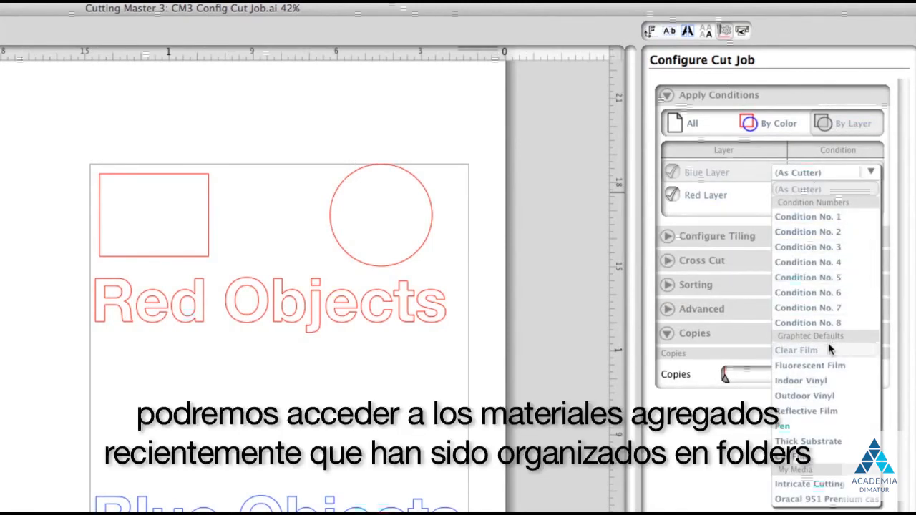
left_click(821, 486)
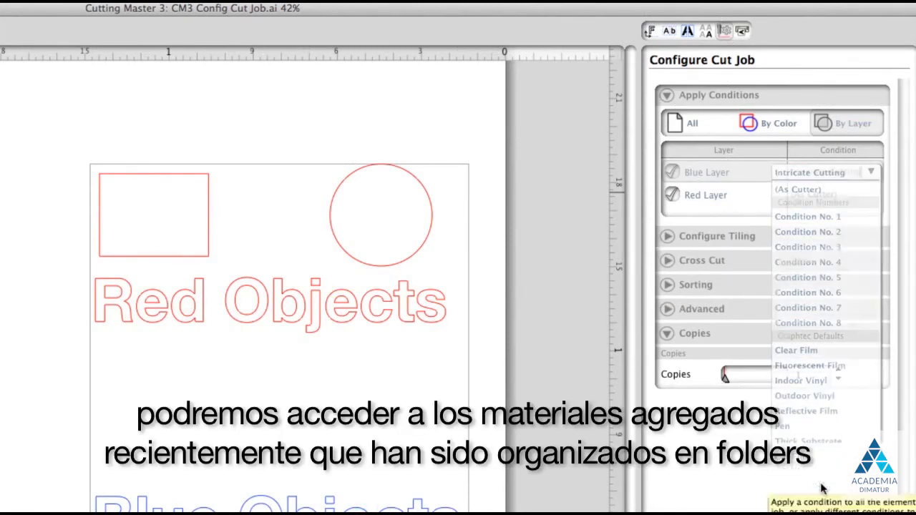
left_click(820, 198)
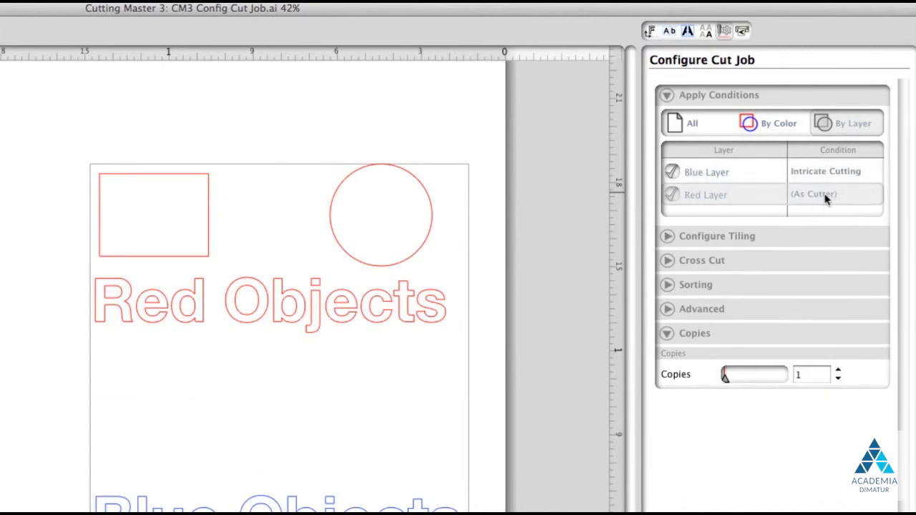
left_click(827, 197)
left_click(819, 511)
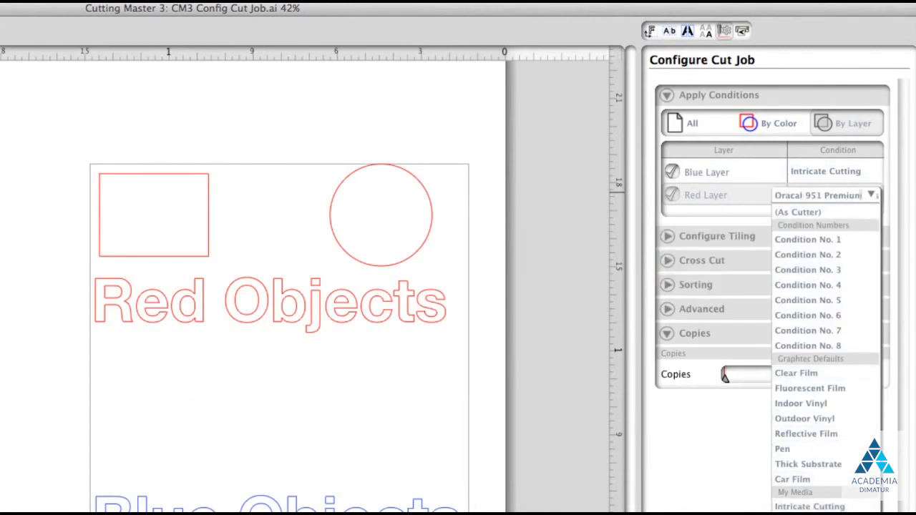